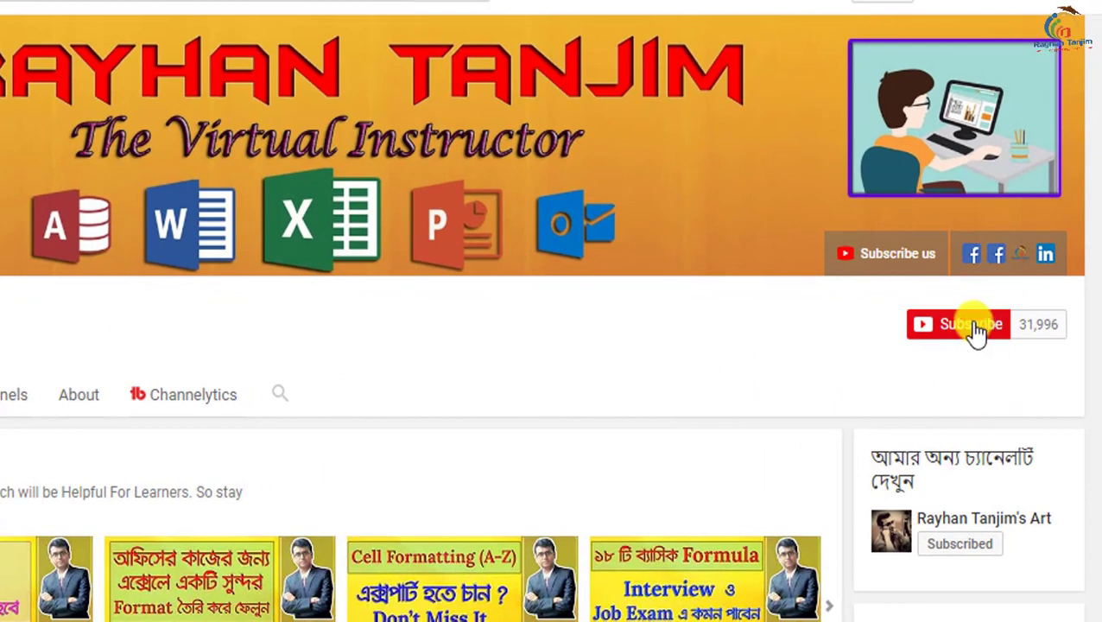
Subscribe to the channel, set its notifications to All and save the notification choice.
left_click(977, 328)
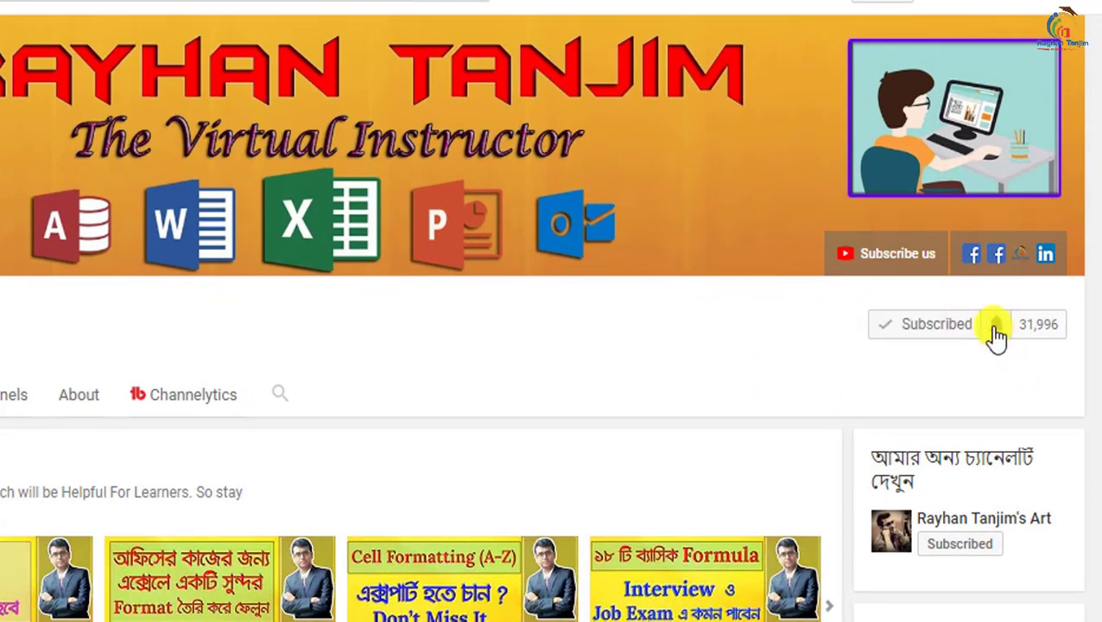
left_click(995, 330)
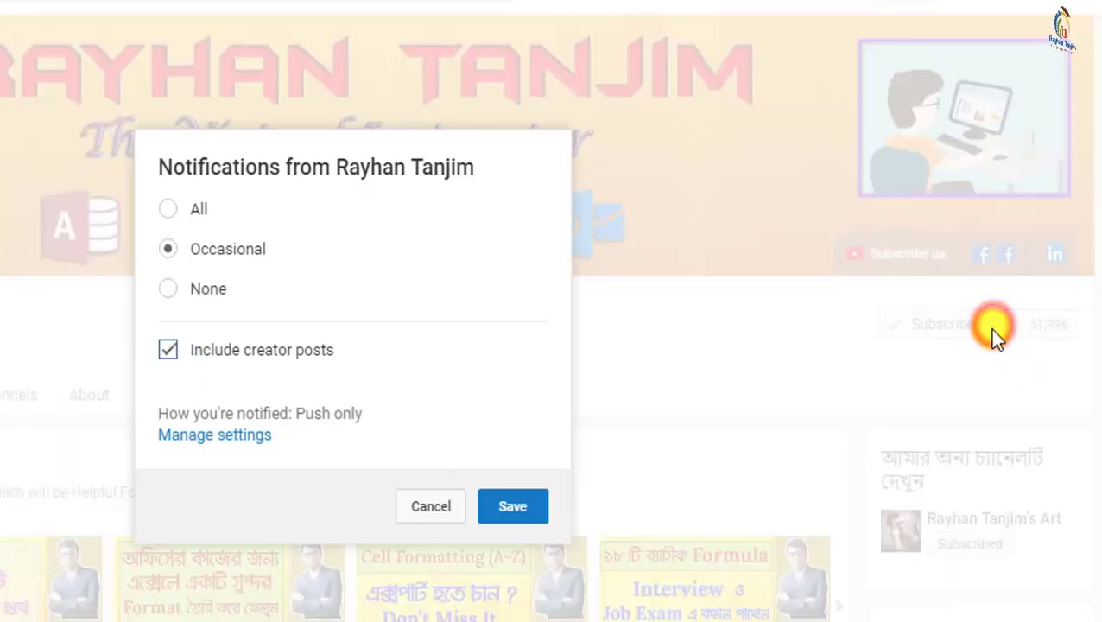
left_click(168, 209)
left_click(513, 506)
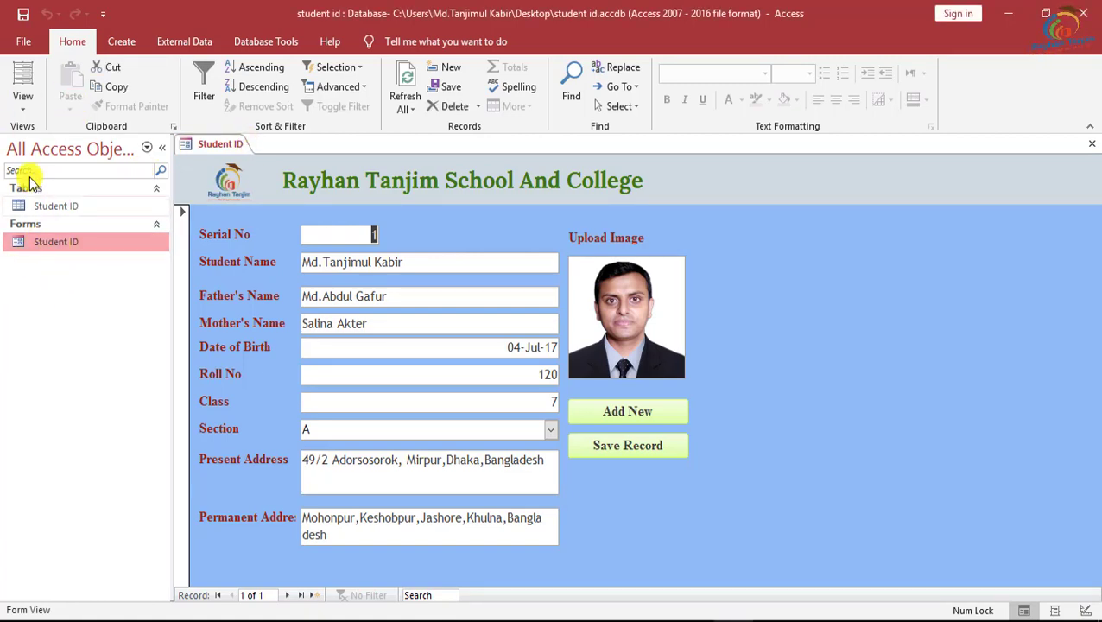
Switch to the Access database and show the Student ID form in Design View.
left_click(22, 106)
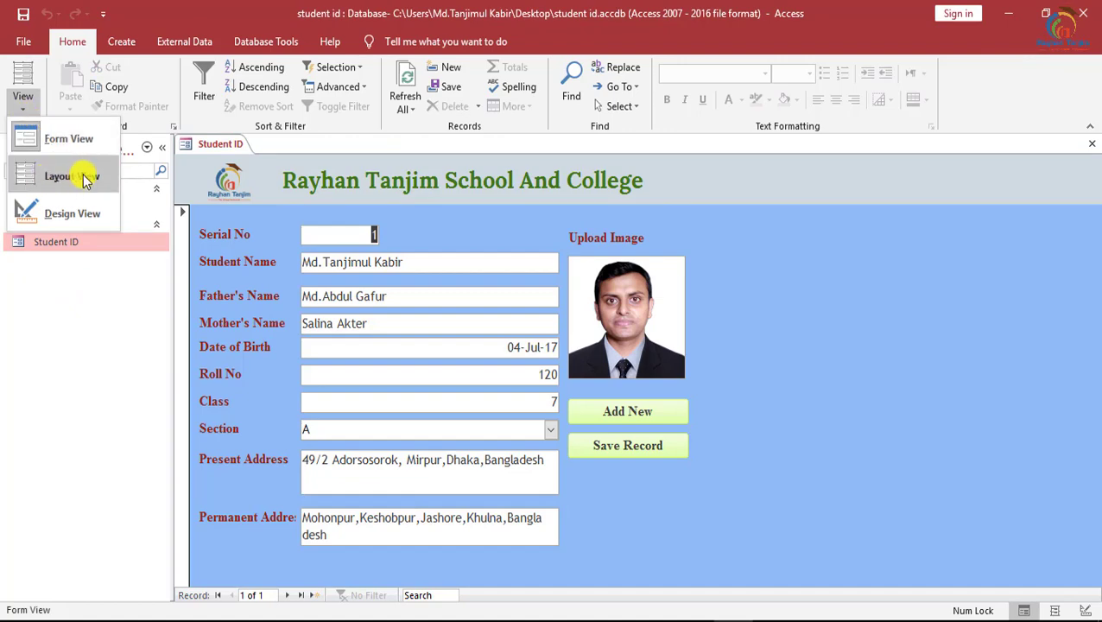
left_click(26, 212)
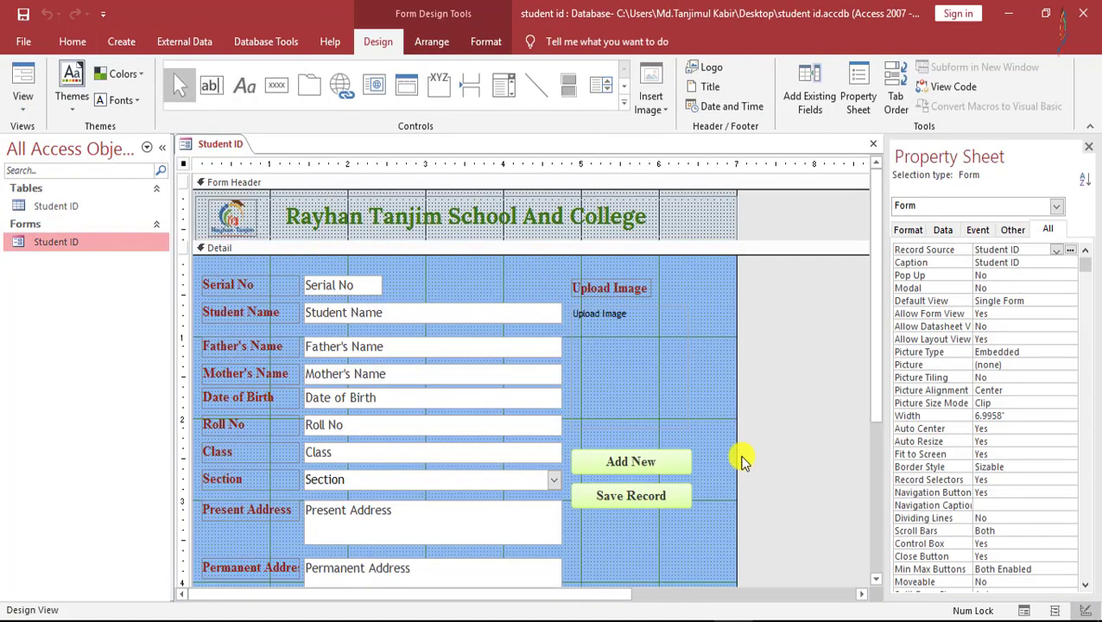
scroll(607, 447, "down", 1)
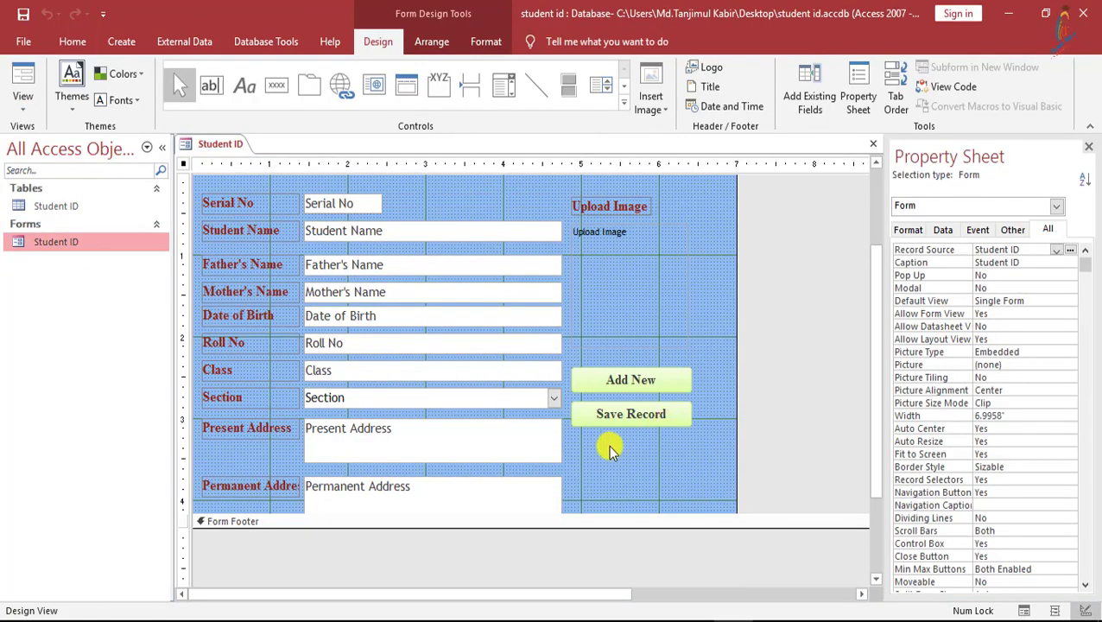
scroll(524, 386, "up", 1)
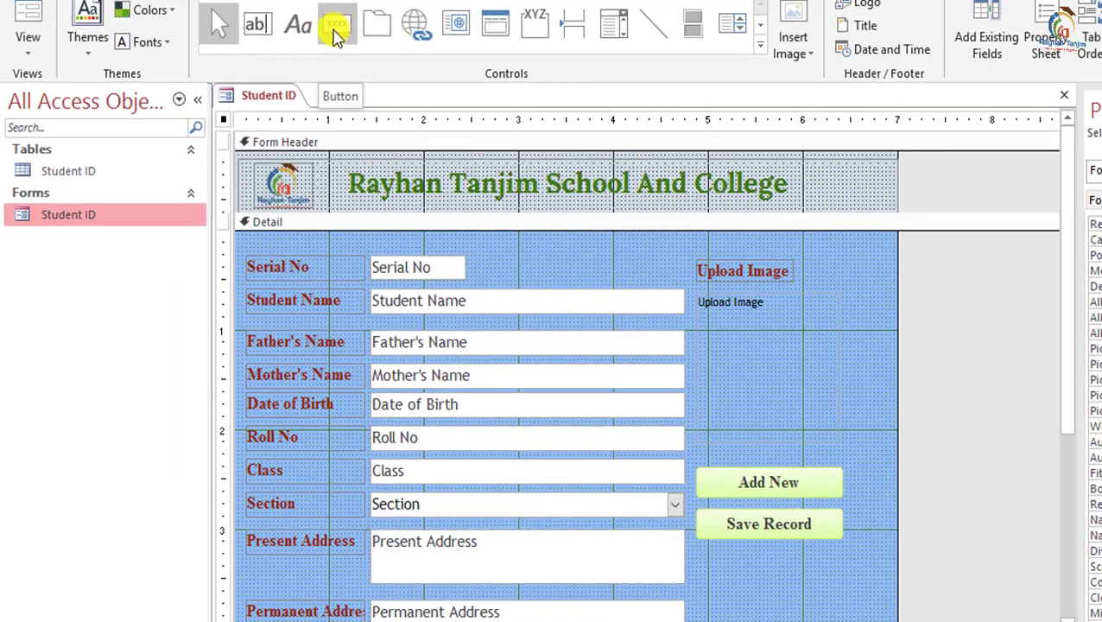
Draw a command button below Save Record and give it the Record Navigation action Find Record with the Binoculars (Find) picture.
left_click(337, 26)
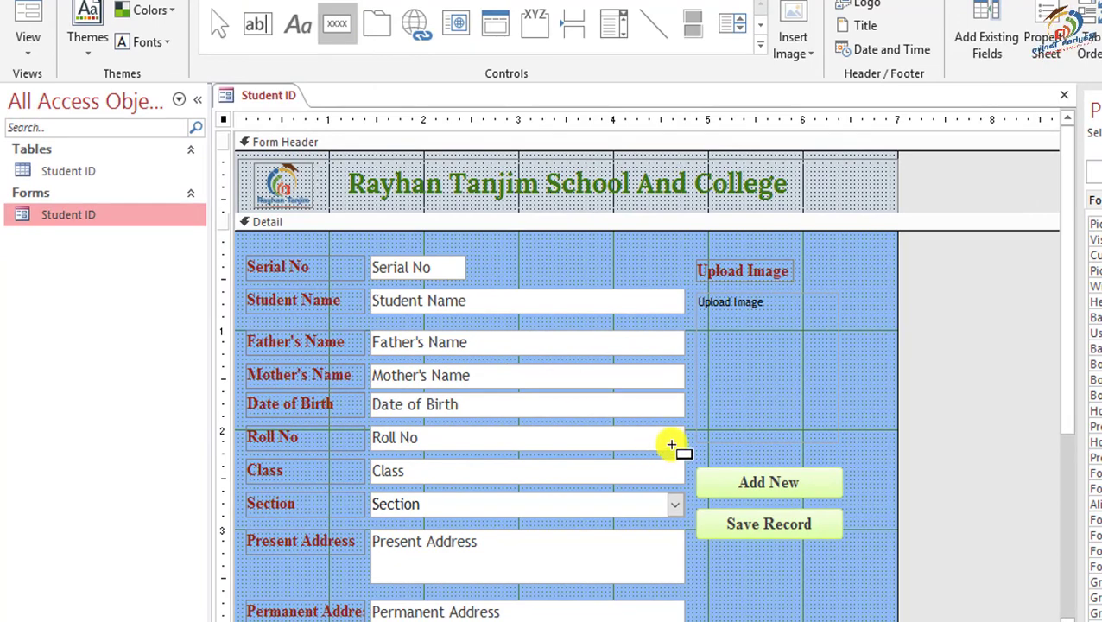
left_click_drag(702, 554, 842, 591)
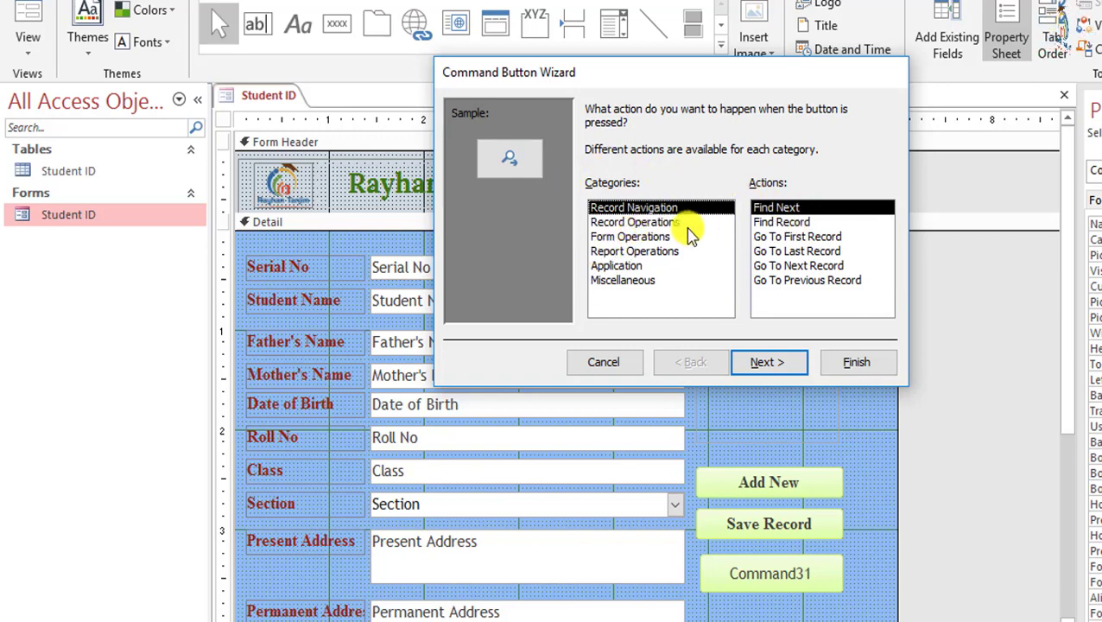
left_click(659, 222)
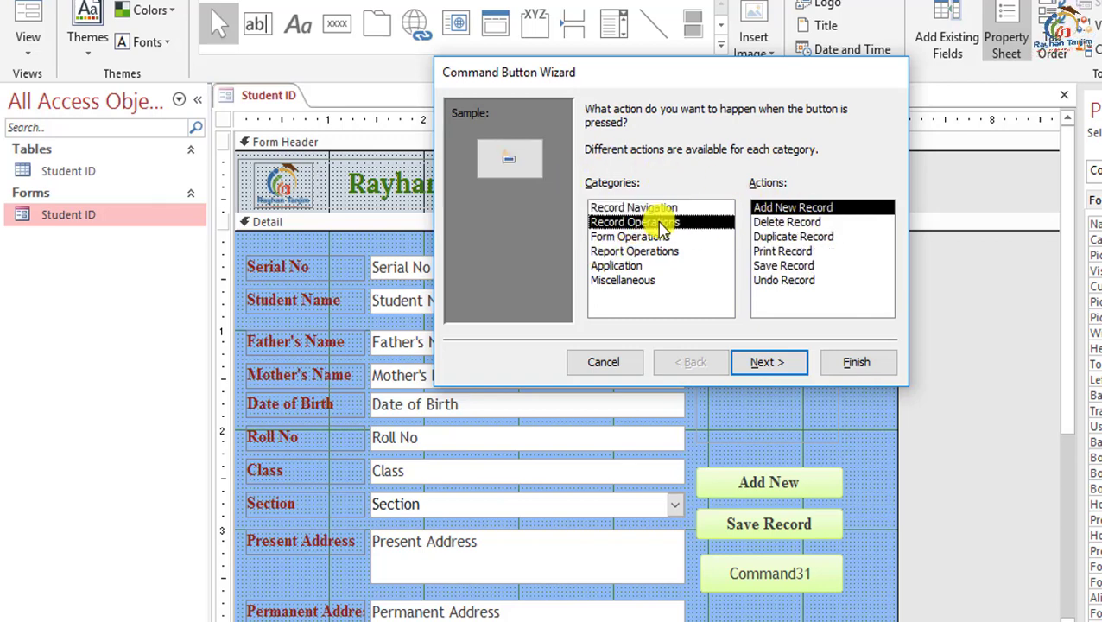
left_click(665, 208)
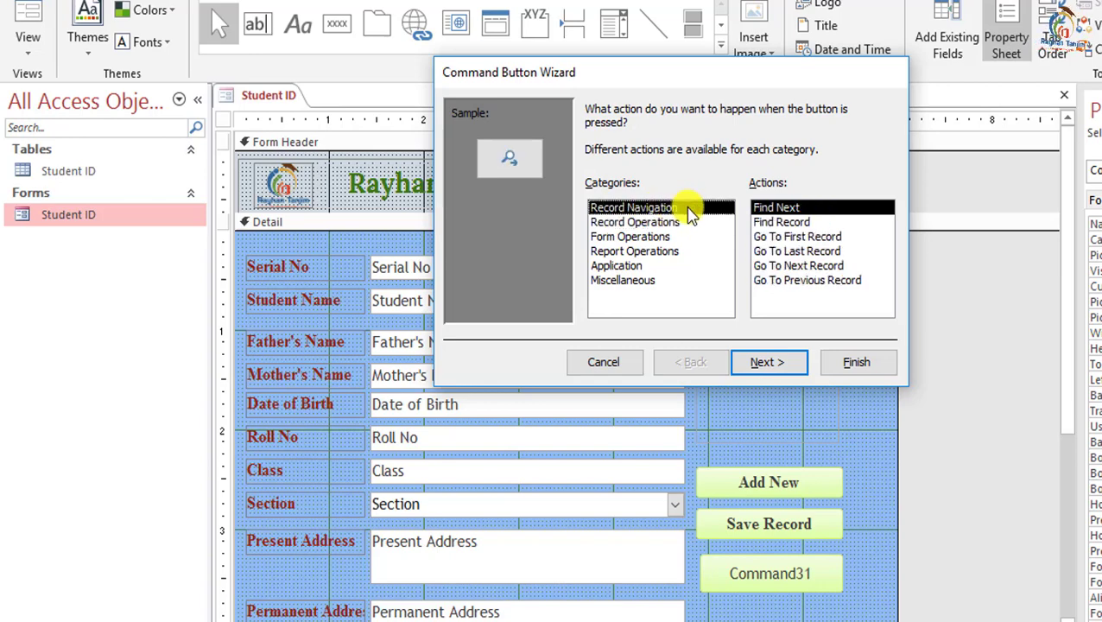
left_click(781, 223)
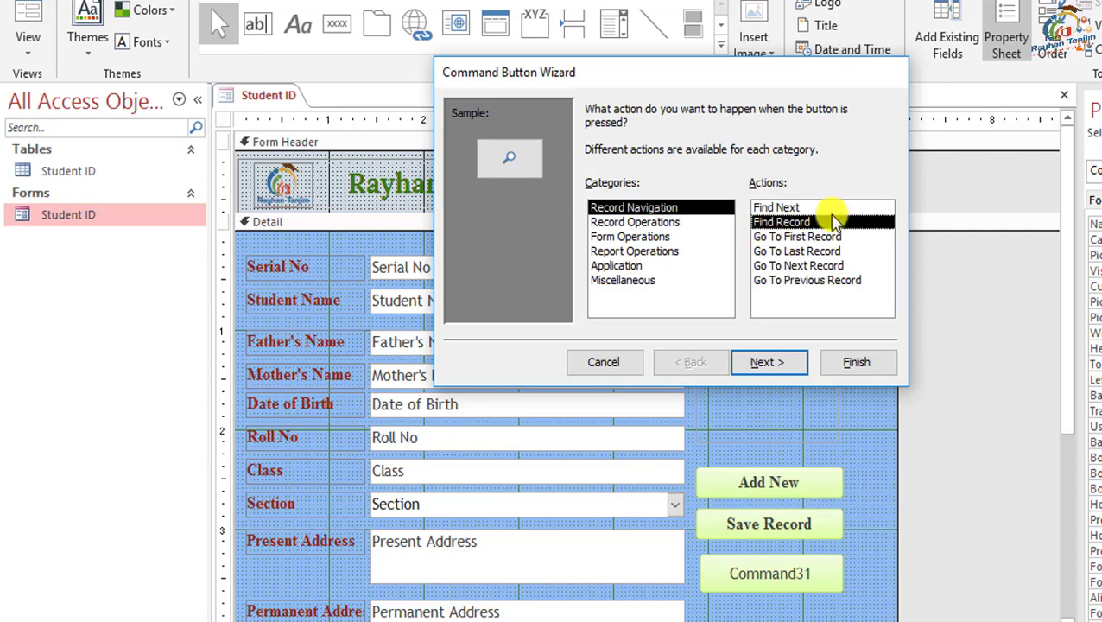
left_click(768, 362)
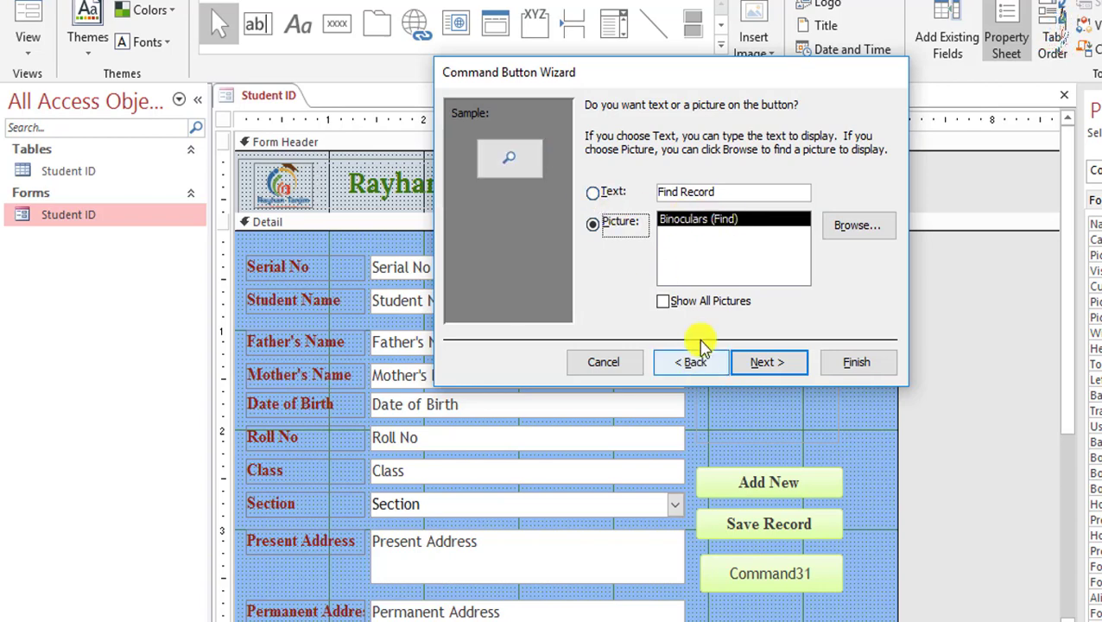
left_click(774, 363)
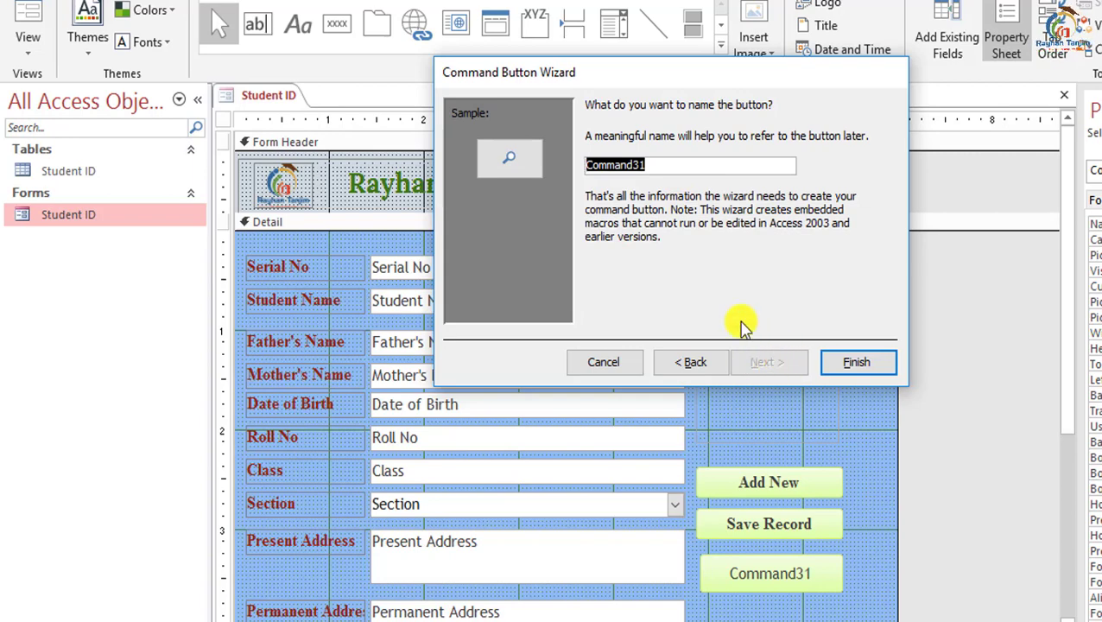
Name the new search button "FInd a record" and finish the Command Button Wizard.
left_click_drag(682, 165, 584, 164)
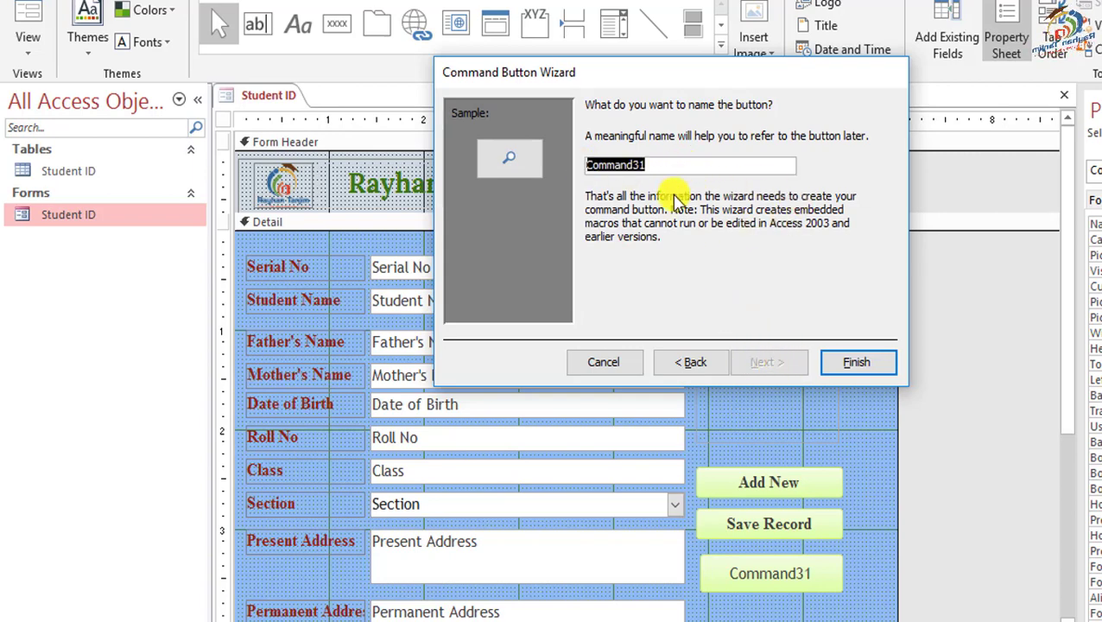
type("FInd a record")
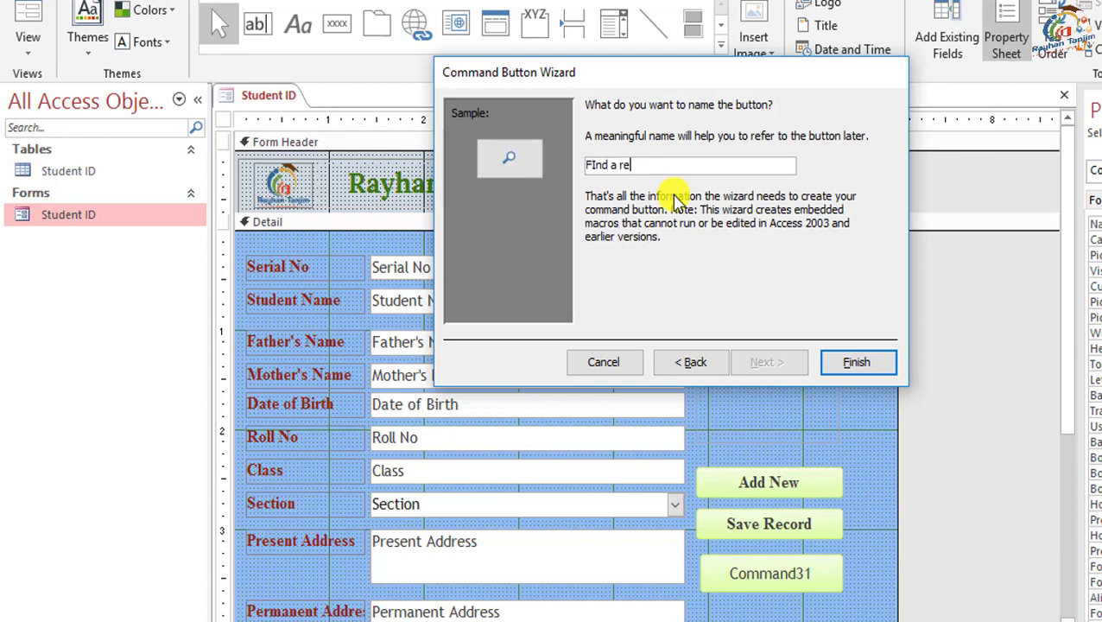
left_click(864, 364)
Reduce the height of the magnifier button slightly from its lower edge.
left_click_drag(739, 574, 843, 568)
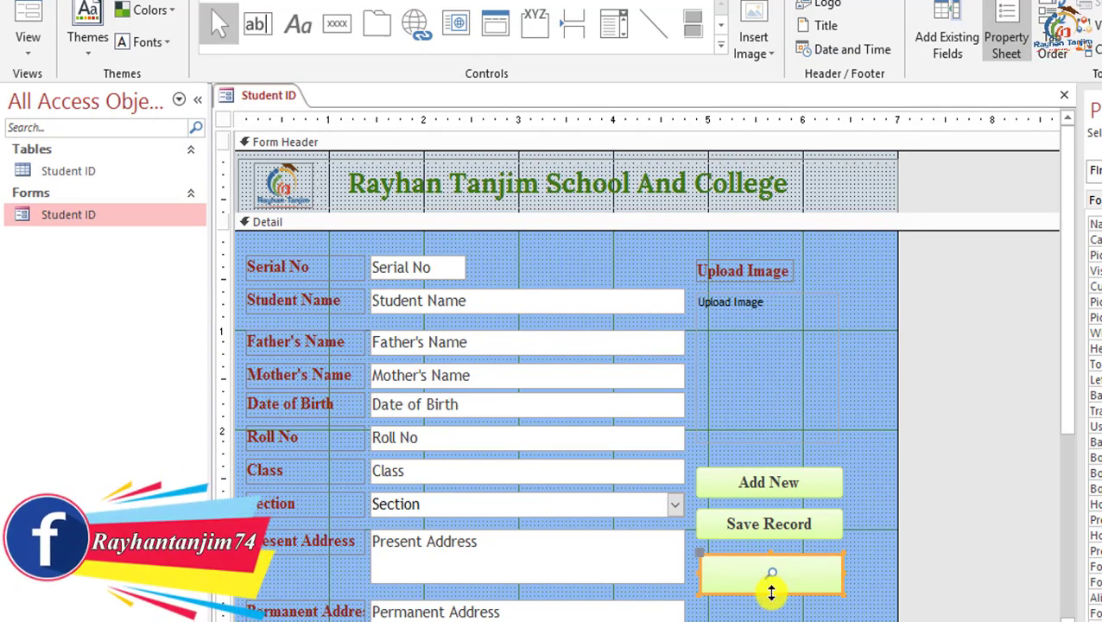
left_click(772, 590)
left_click_drag(772, 590, 769, 581)
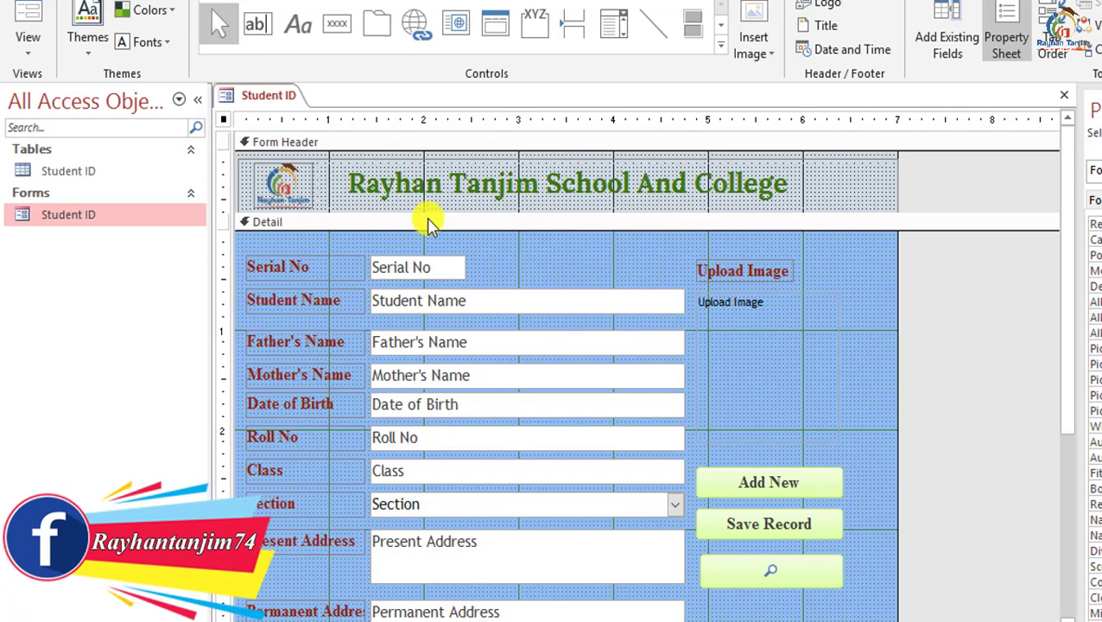
Draw another command button below the magnifier button and assign it the Record Operations action Print Record.
left_click(352, 33)
left_click_drag(706, 598, 800, 608)
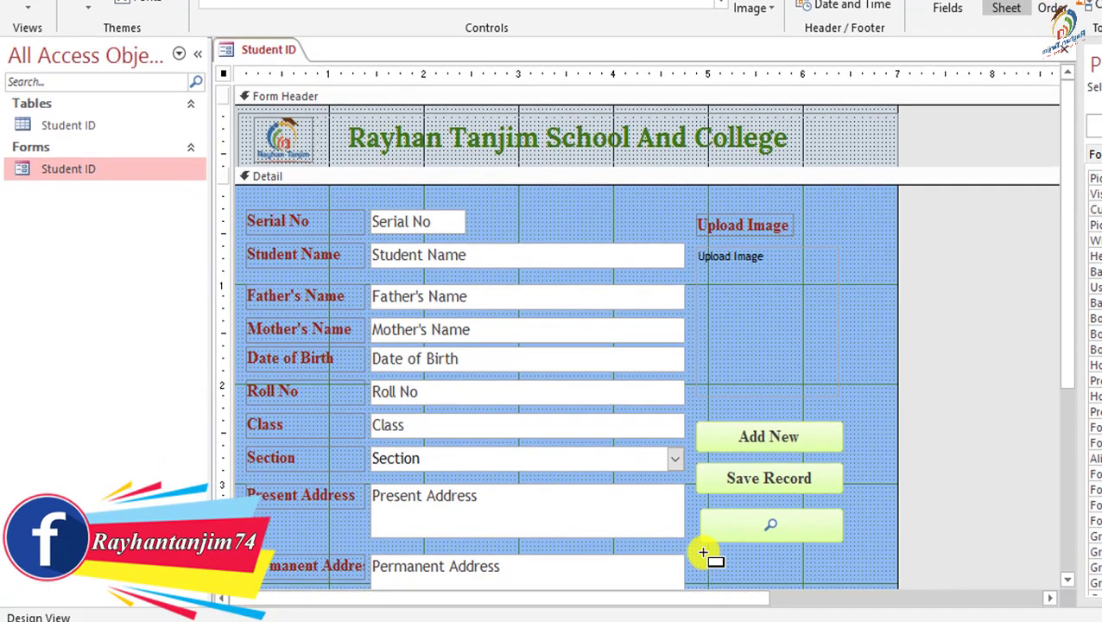
left_click_drag(800, 552, 844, 568)
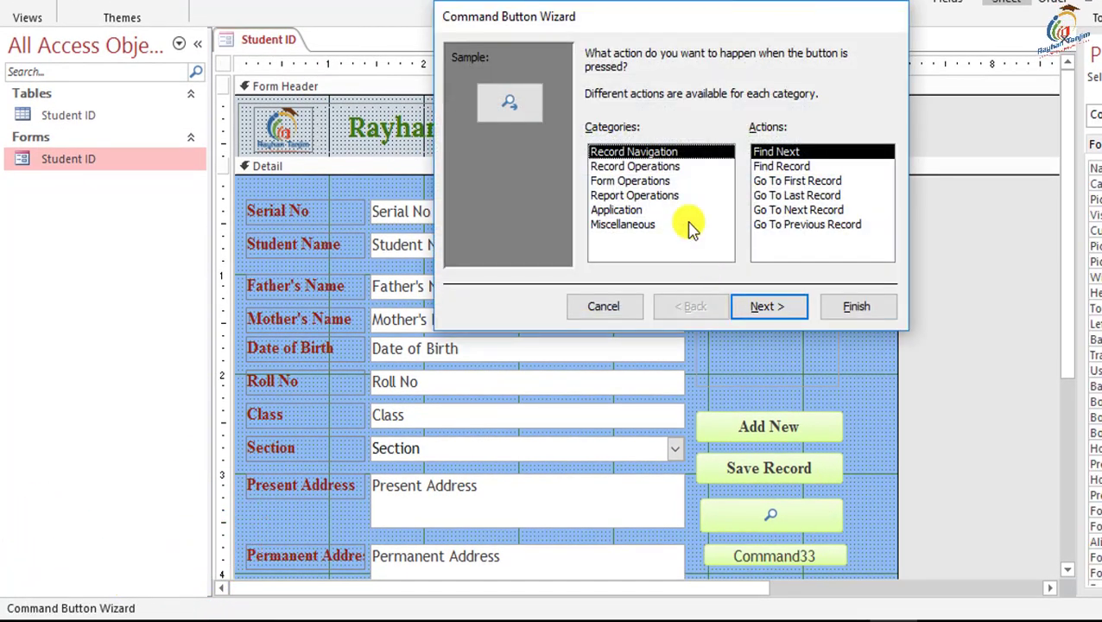
left_click(644, 168)
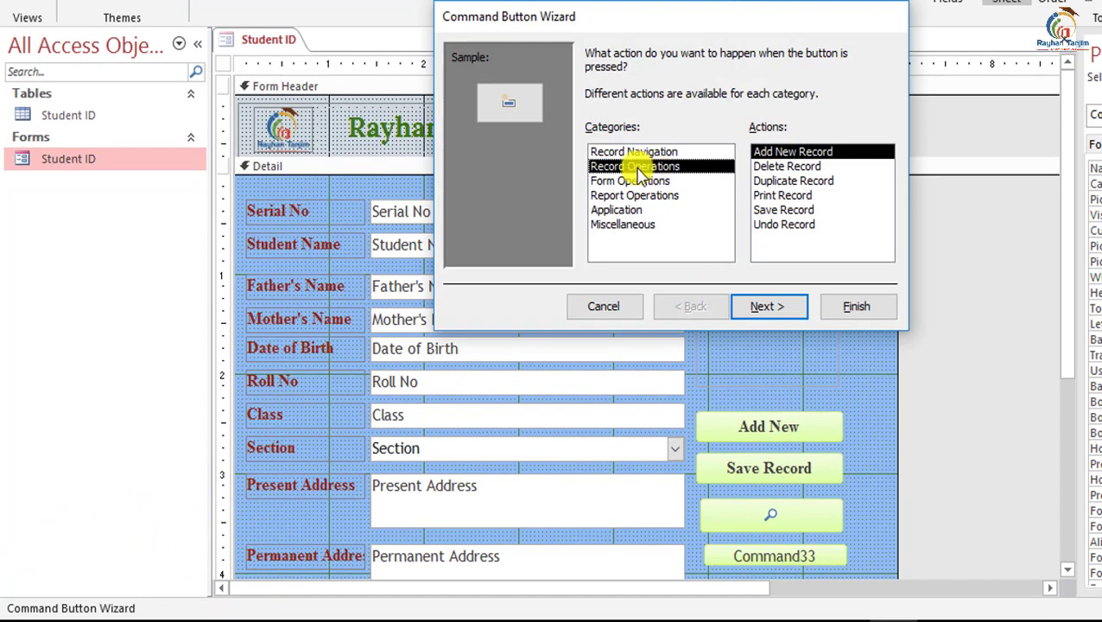
left_click(782, 196)
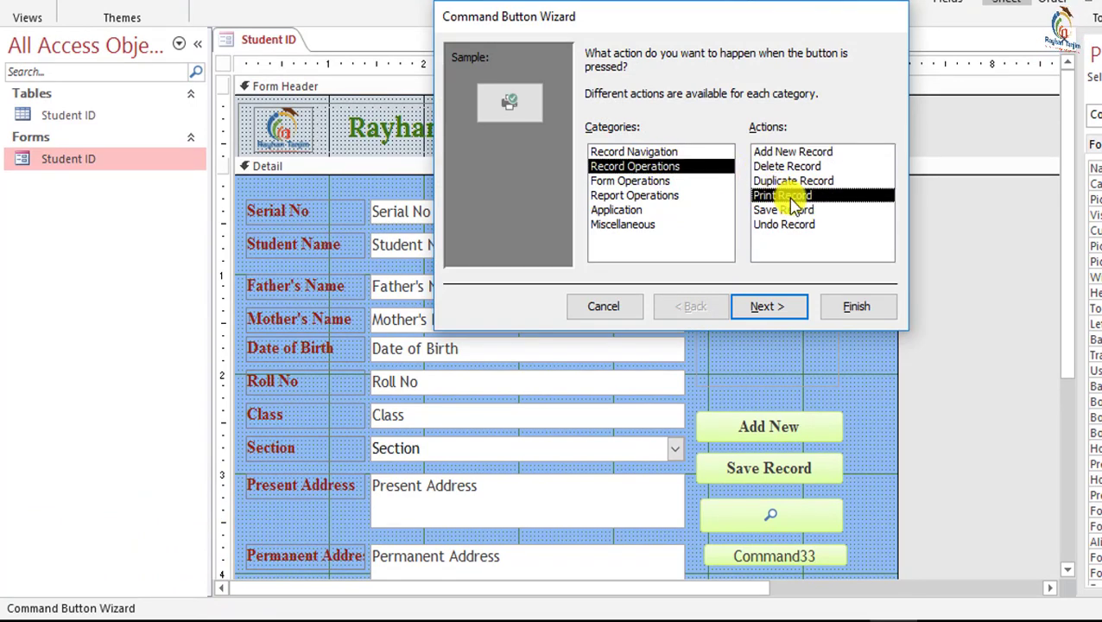
left_click(782, 308)
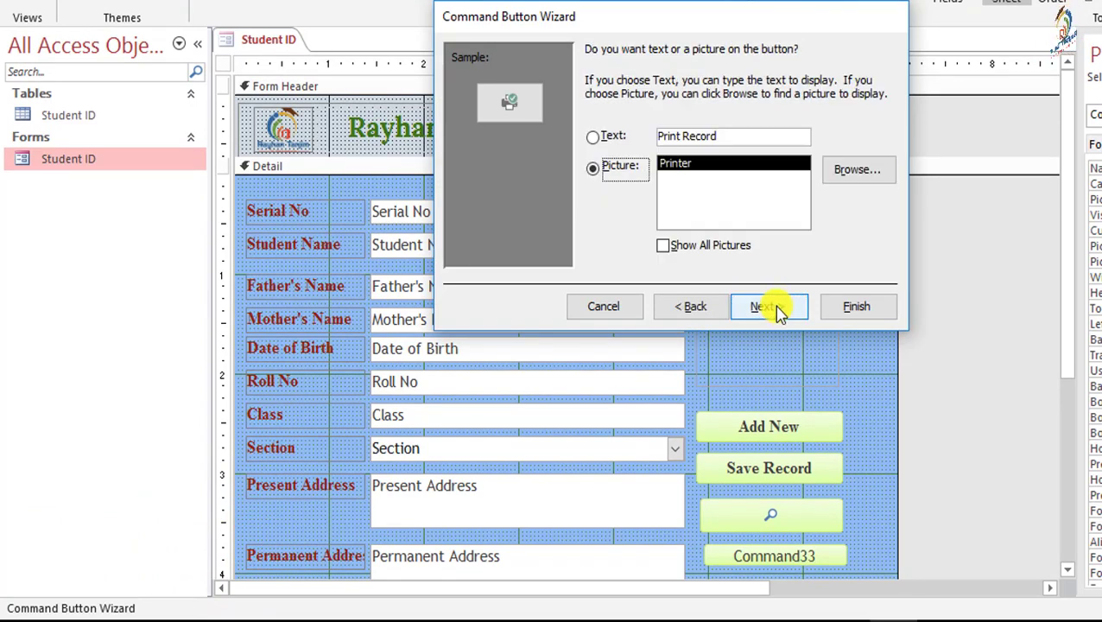
Show the text Print Record on the button, name it "print" and finish the wizard.
left_click(728, 136)
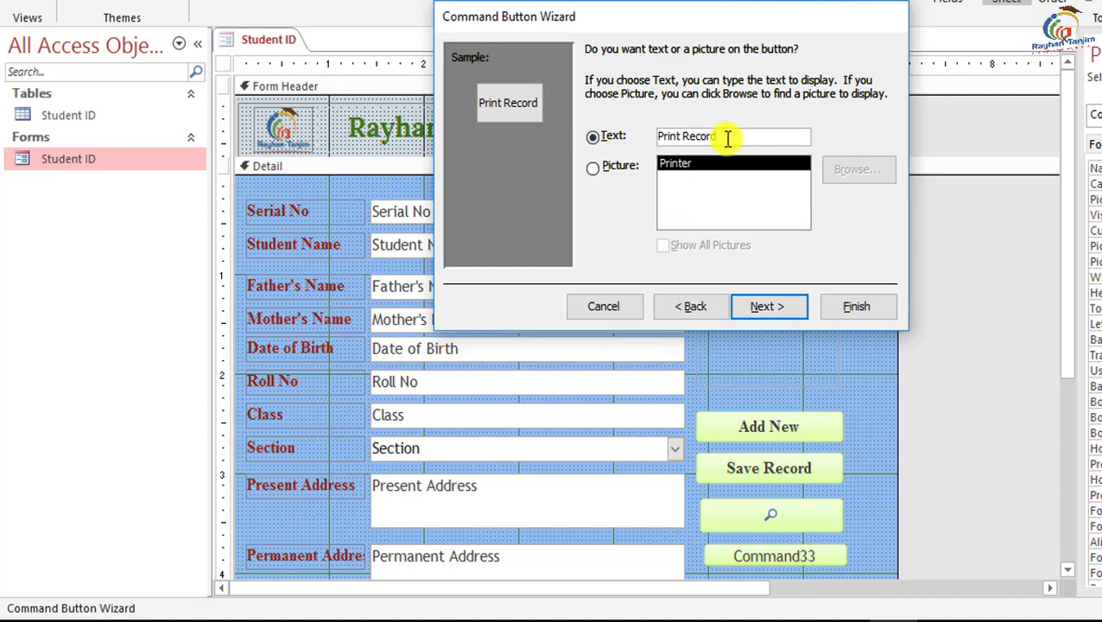
left_click_drag(728, 135, 645, 136)
left_click(769, 308)
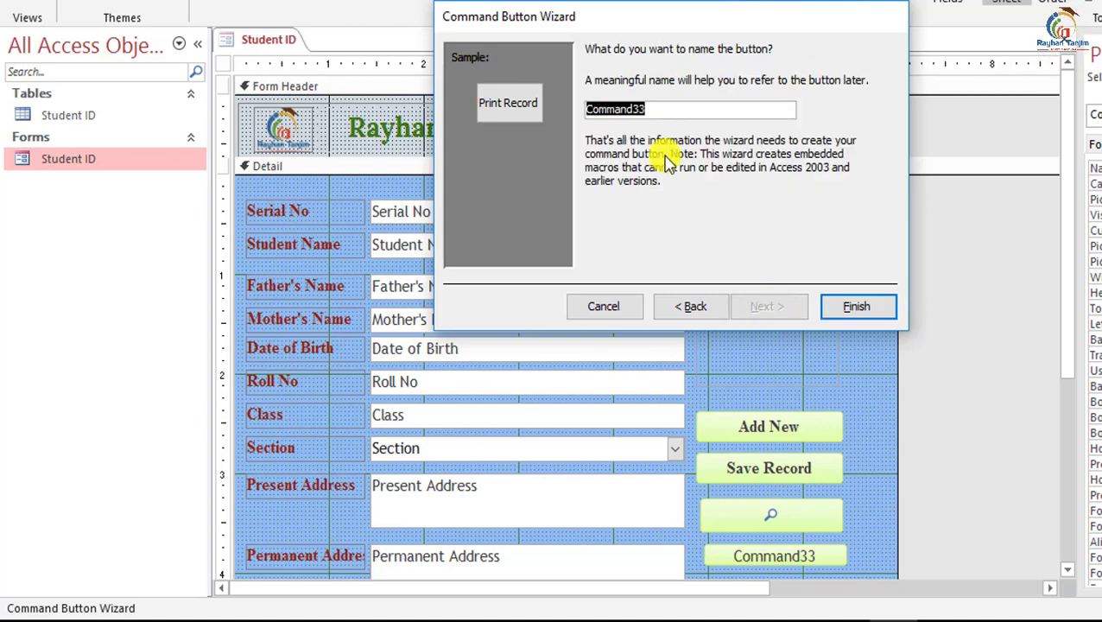
type("print")
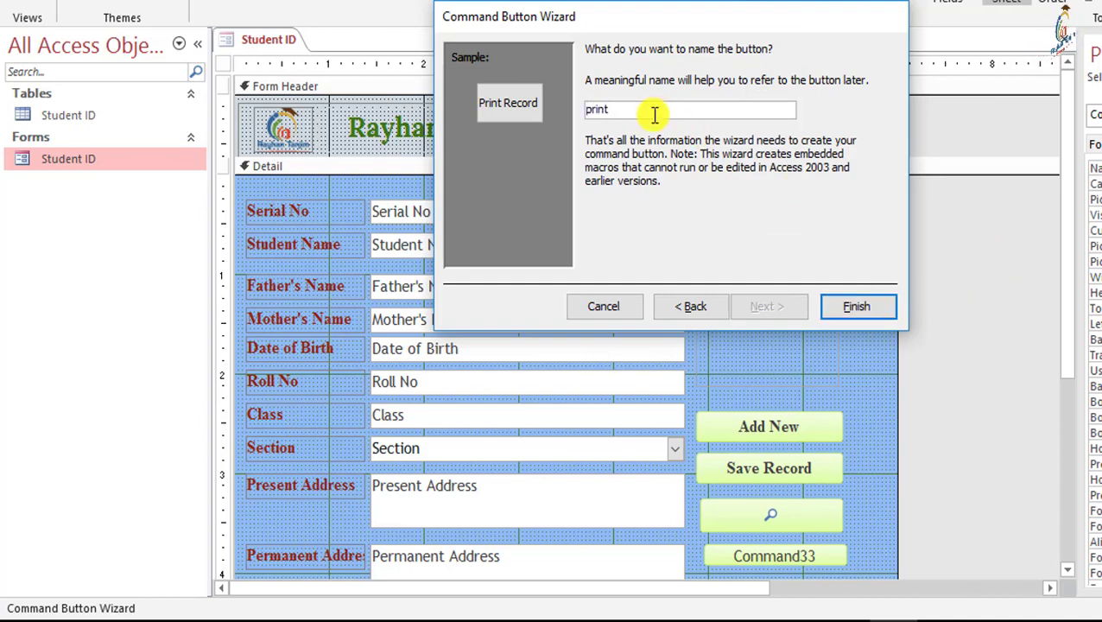
left_click_drag(627, 110, 550, 111)
left_click(859, 306)
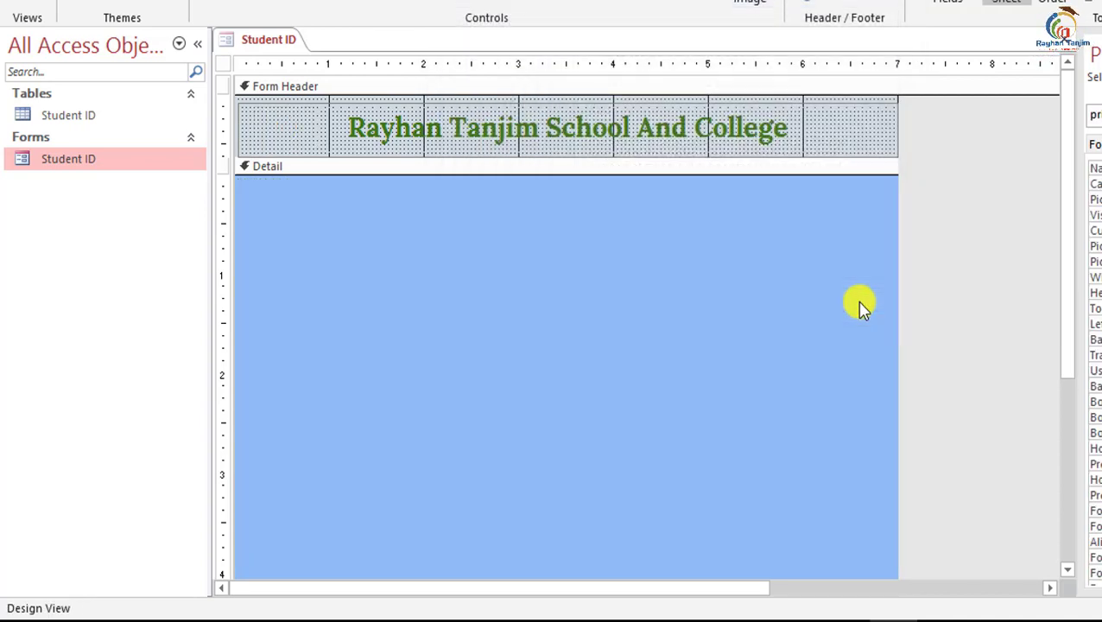
Widen the Print Record button to about 1.46" to align with the buttons above, and shorten the magnifier button.
scroll(859, 406, "down", 2)
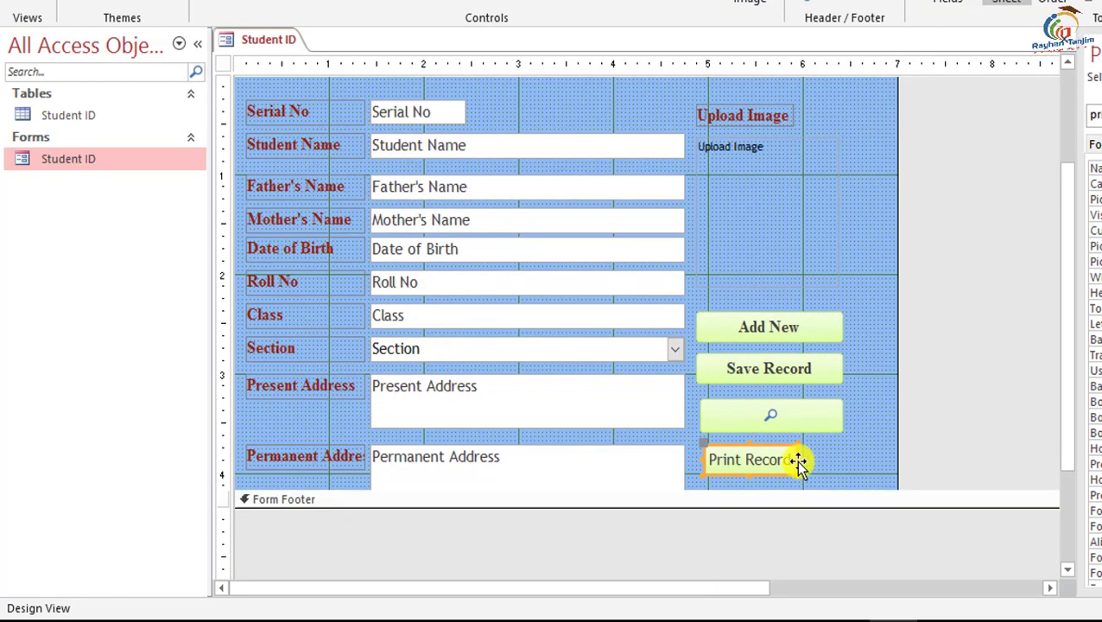
left_click_drag(794, 459, 836, 457)
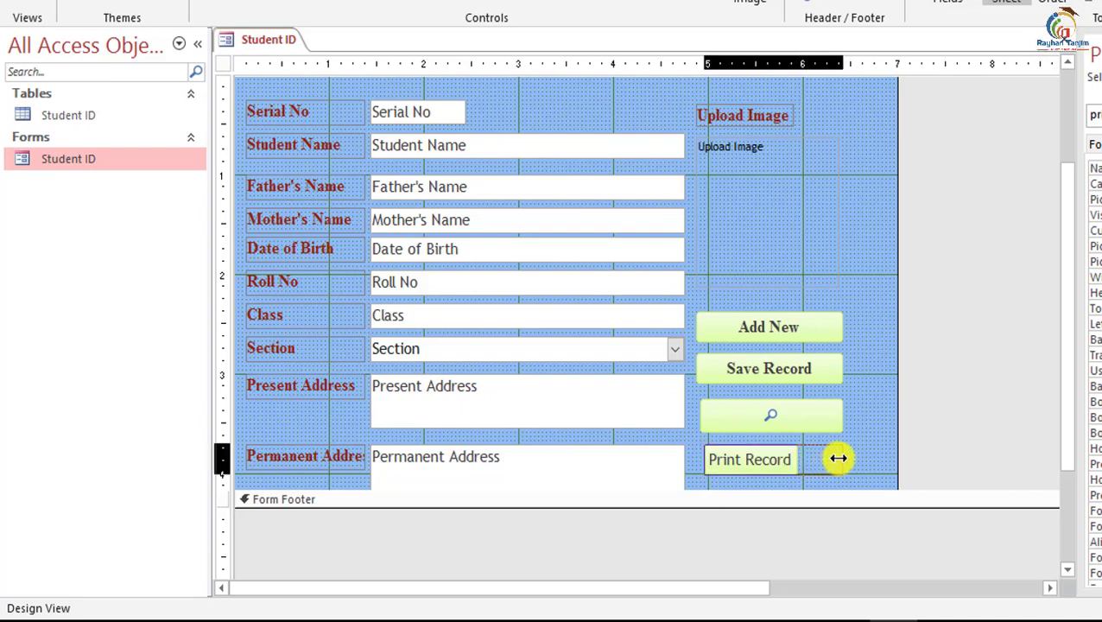
left_click(745, 427)
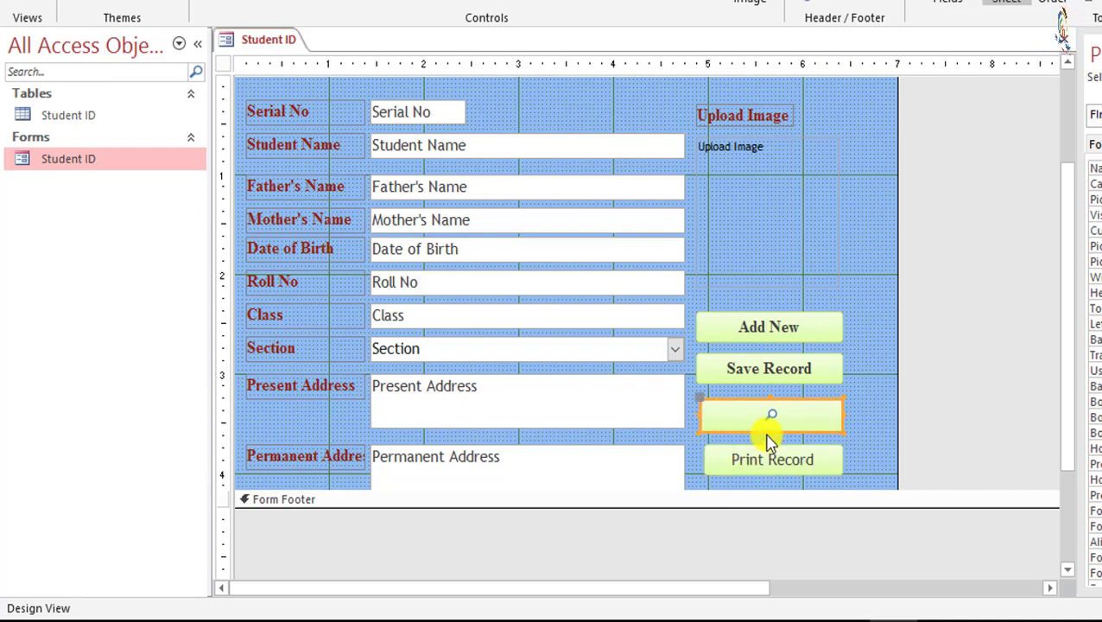
left_click_drag(773, 432, 770, 424)
Reduce the Print Record button's height to about 0.26" and move it up close beneath the magnifier button.
left_click(769, 444)
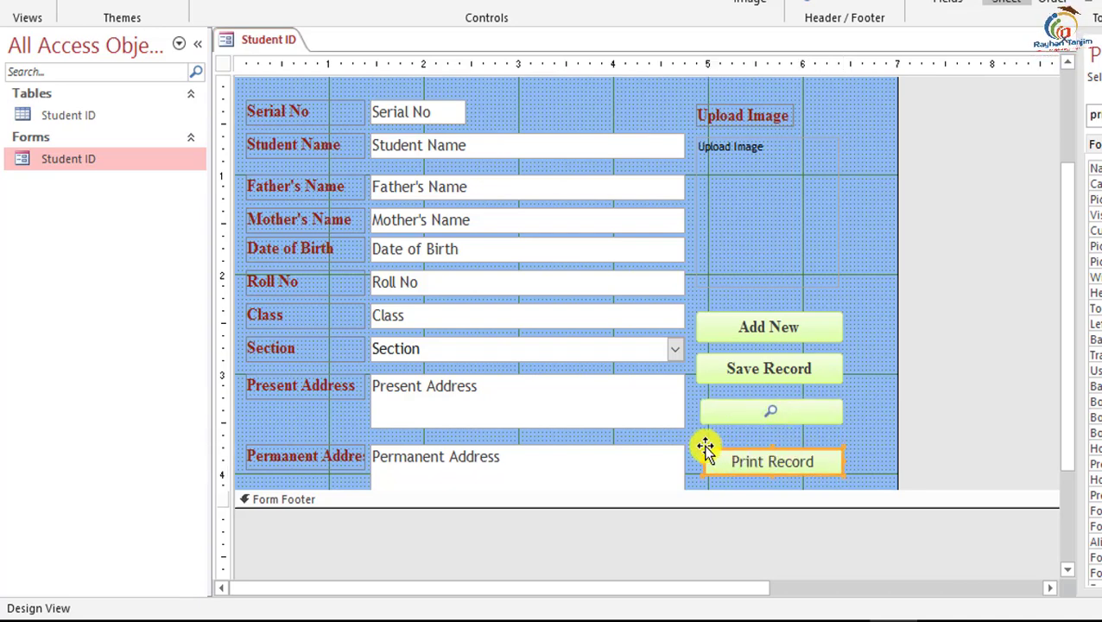
left_click_drag(704, 445, 705, 433)
left_click(807, 458)
Make the Print Record button's caption bold.
left_click(781, 444)
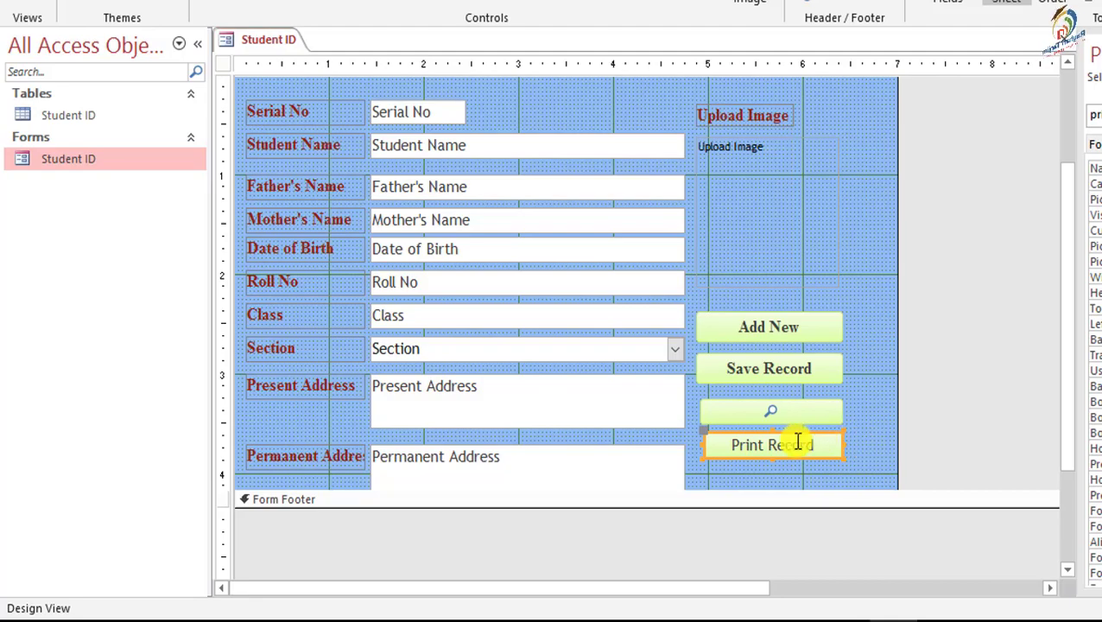
left_click_drag(827, 445, 717, 445)
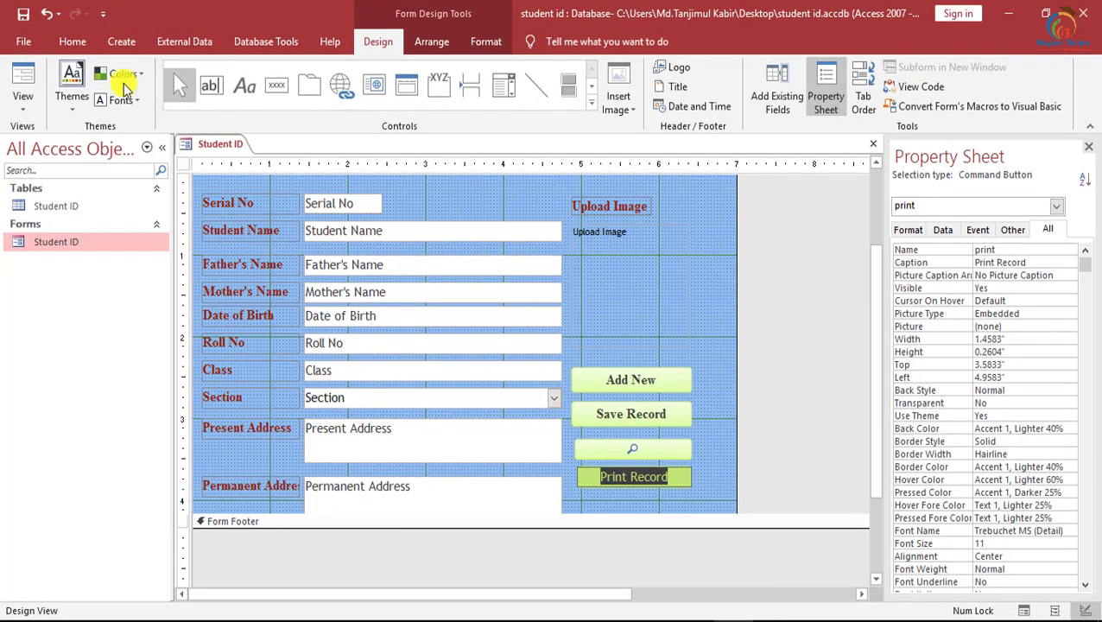
left_click(74, 41)
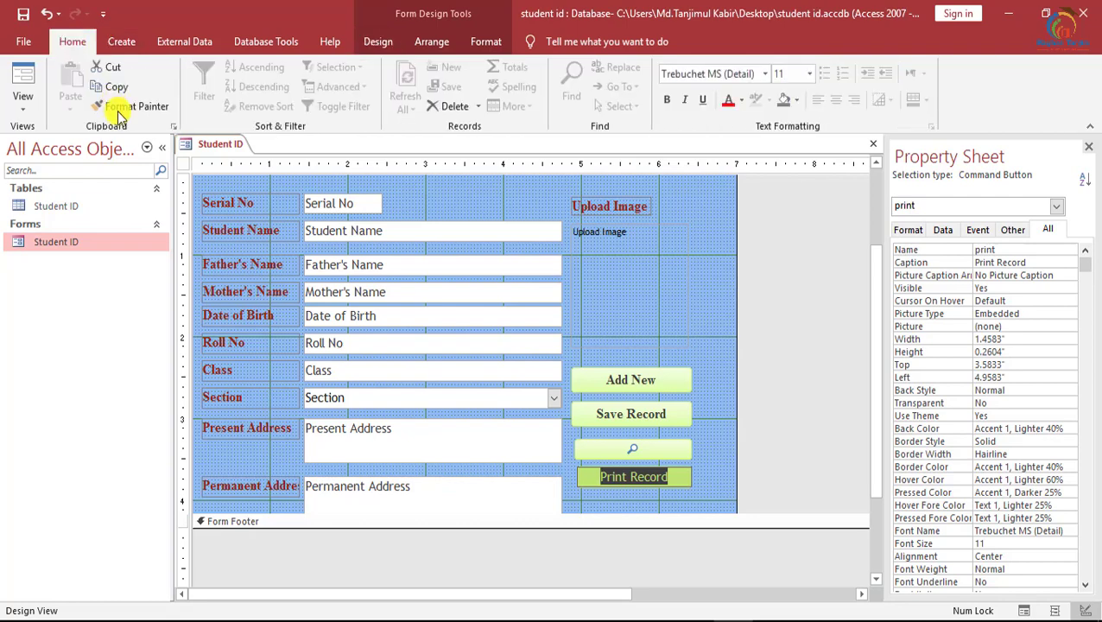
left_click(667, 101)
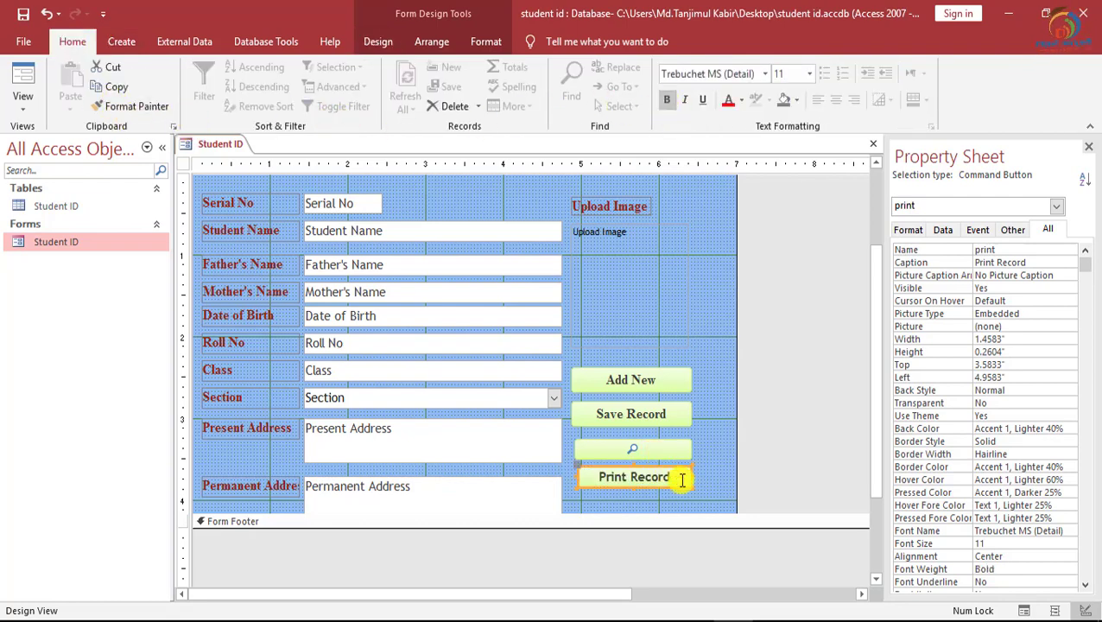
Set the Print Record button's font to Times New Roman and save the Student ID form.
left_click(705, 74)
key("Return")
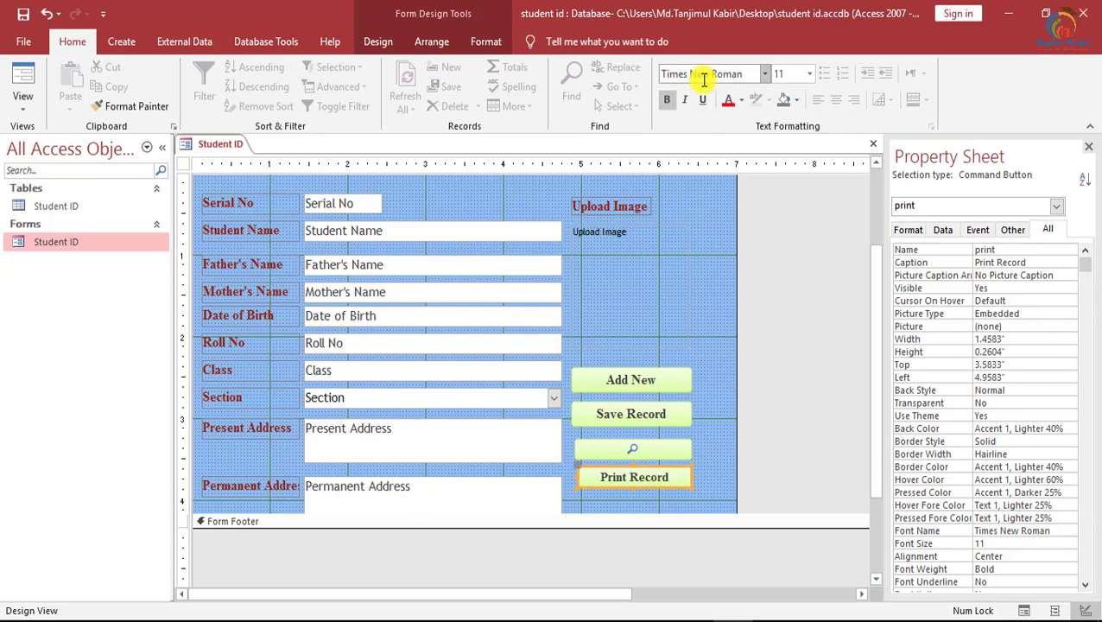
right_click(208, 148)
left_click(218, 159)
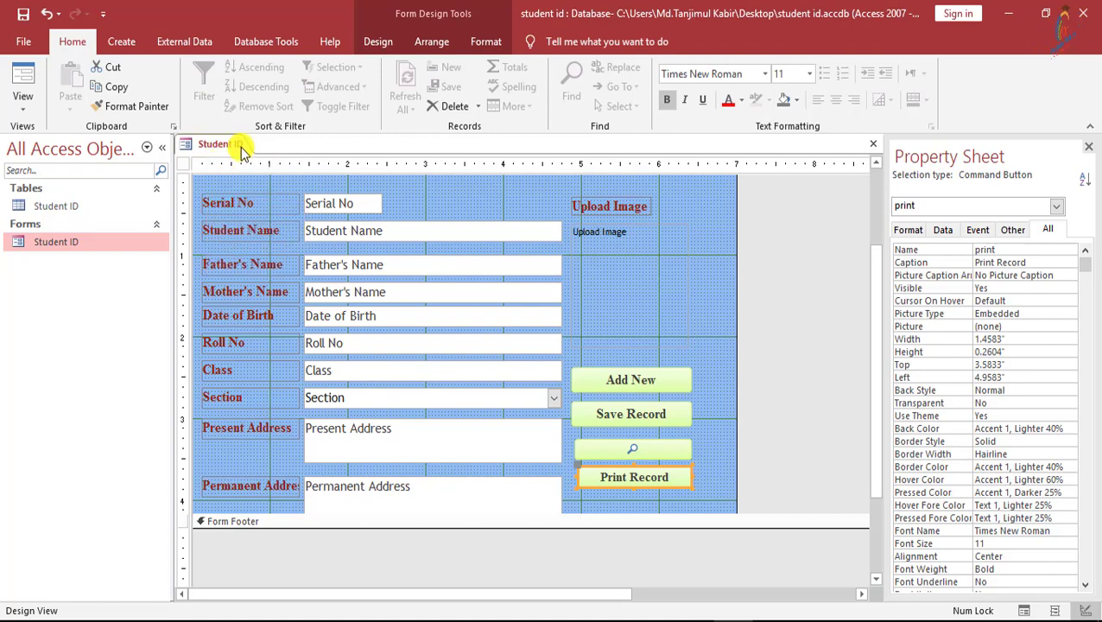
Switch the Student ID form to Form View and go to a blank record using the form's Add New button.
right_click(81, 241)
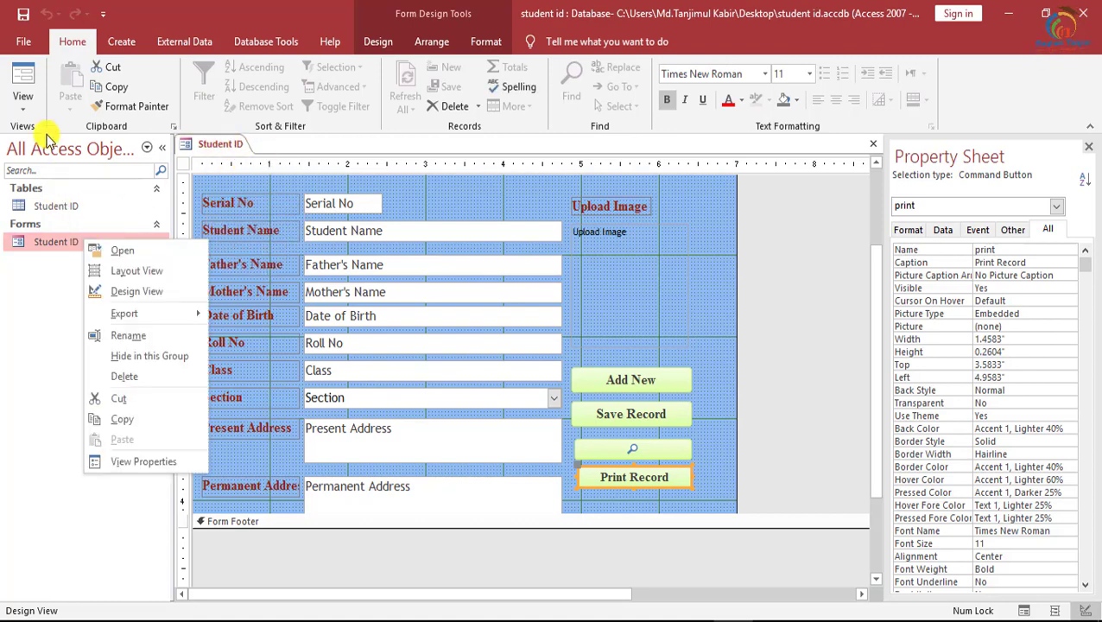
left_click(31, 105)
left_click(44, 136)
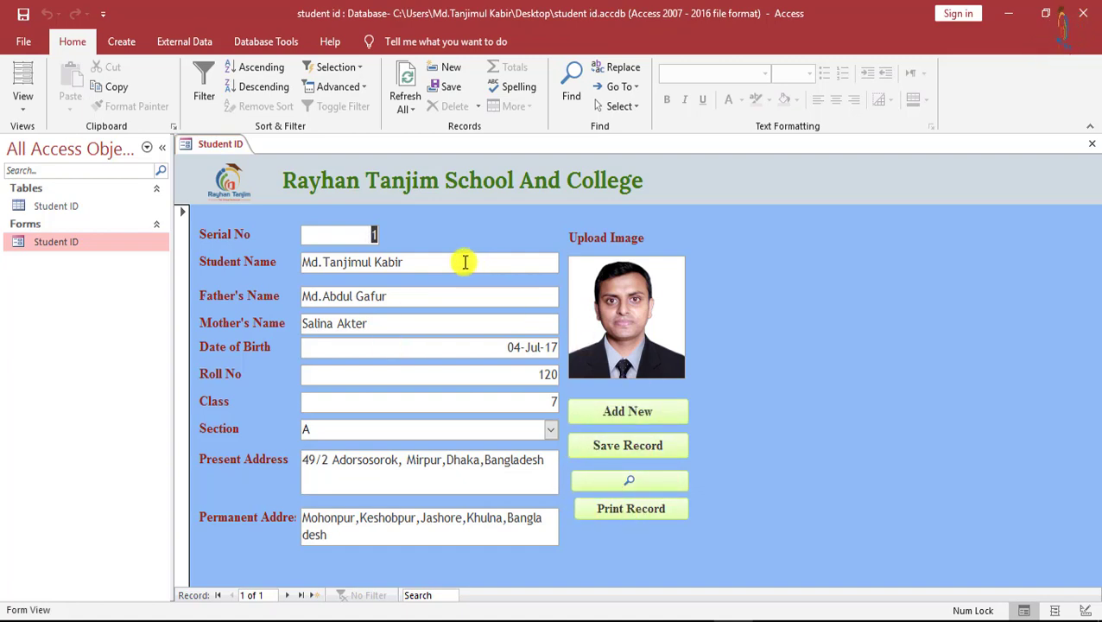
left_click(630, 411)
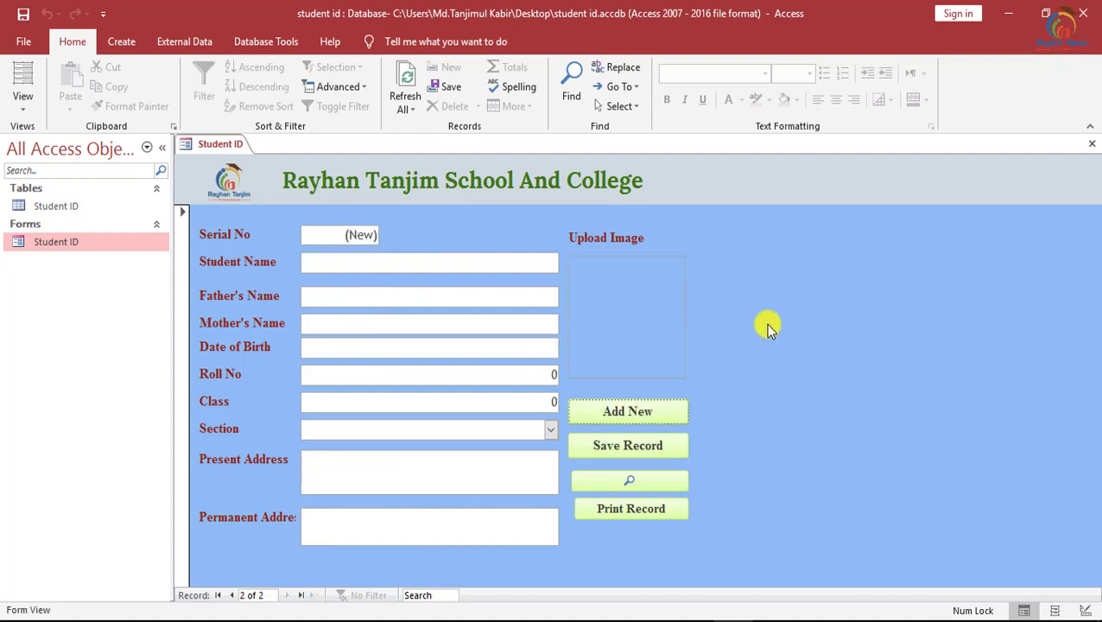
Test the form's magnifier button by searching the records for 102, then close the search.
left_click(632, 482)
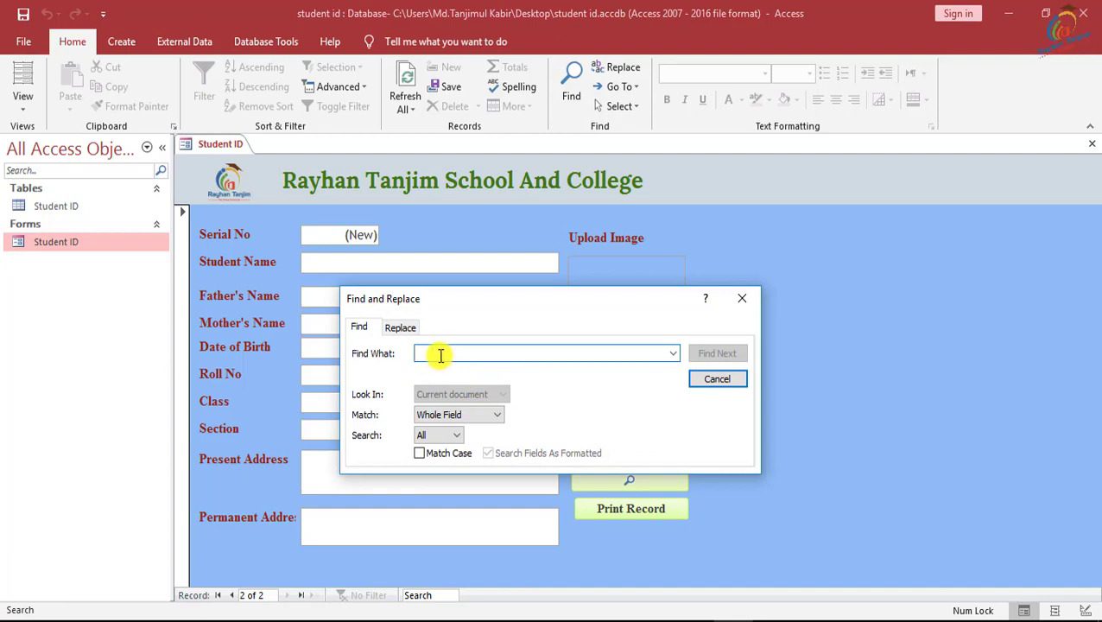
left_click_drag(436, 304, 693, 310)
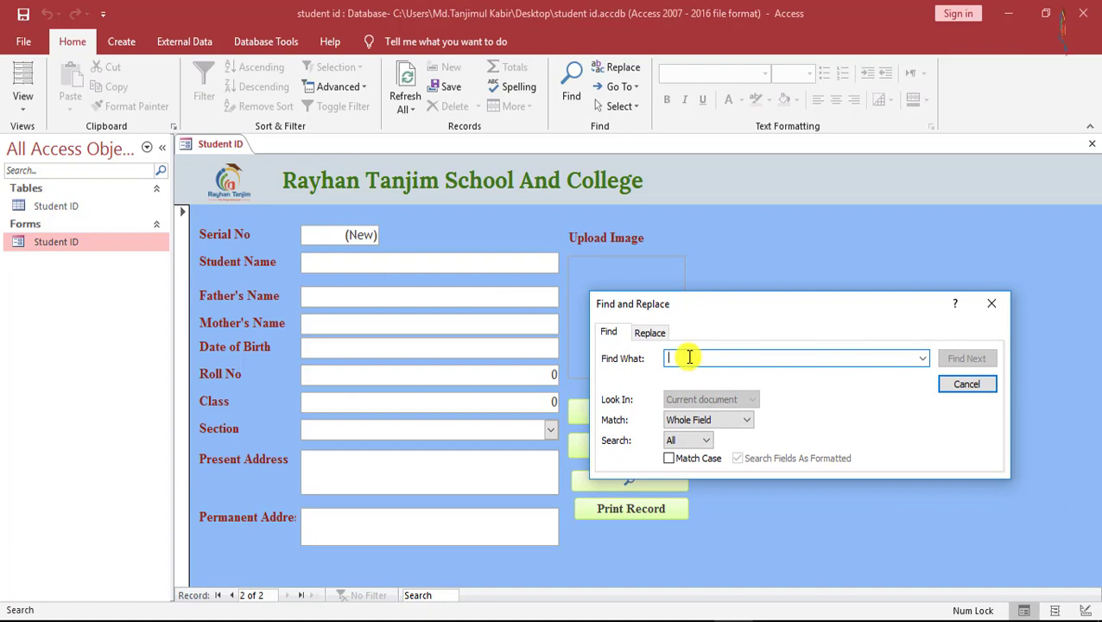
type("102")
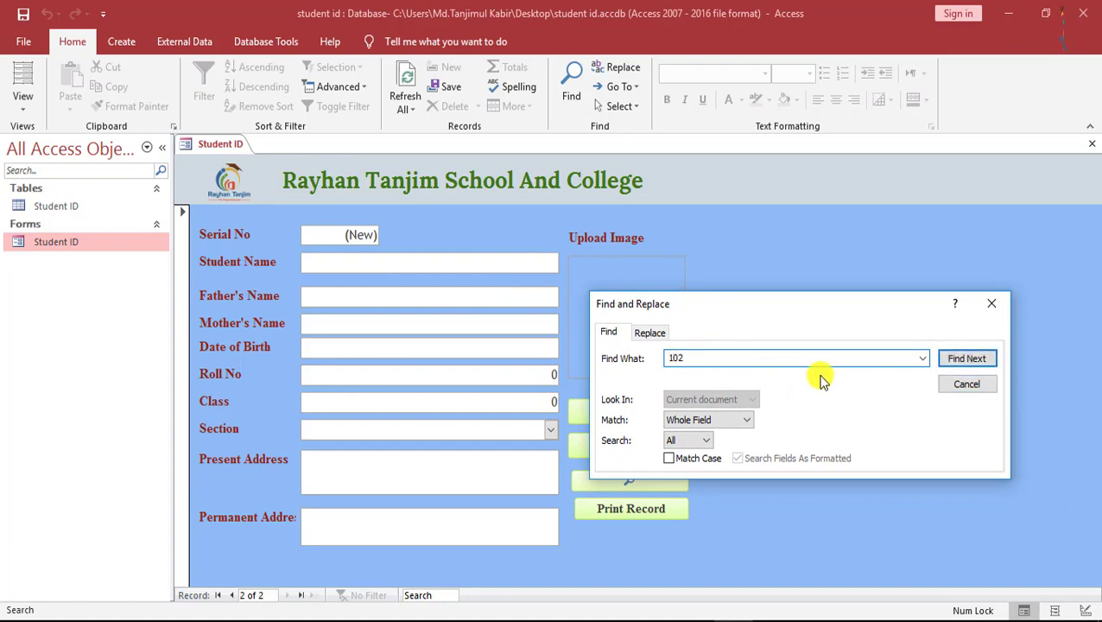
left_click(957, 364)
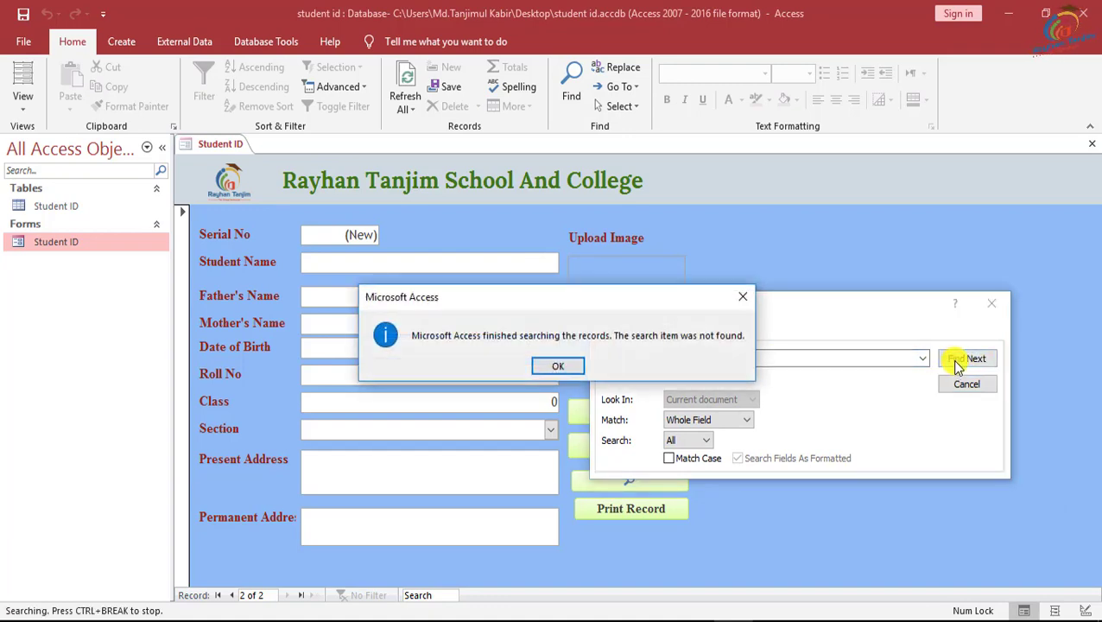
left_click(556, 369)
left_click(969, 385)
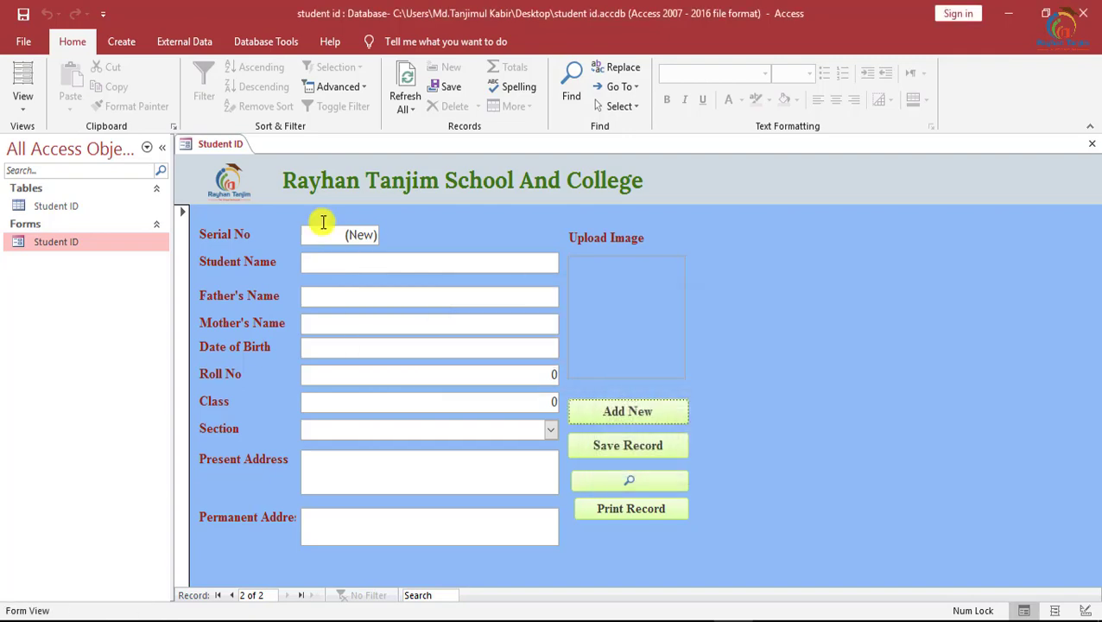
Check the roll number in the Student ID table, return to the form and find the record with 120.
double_click(55, 208)
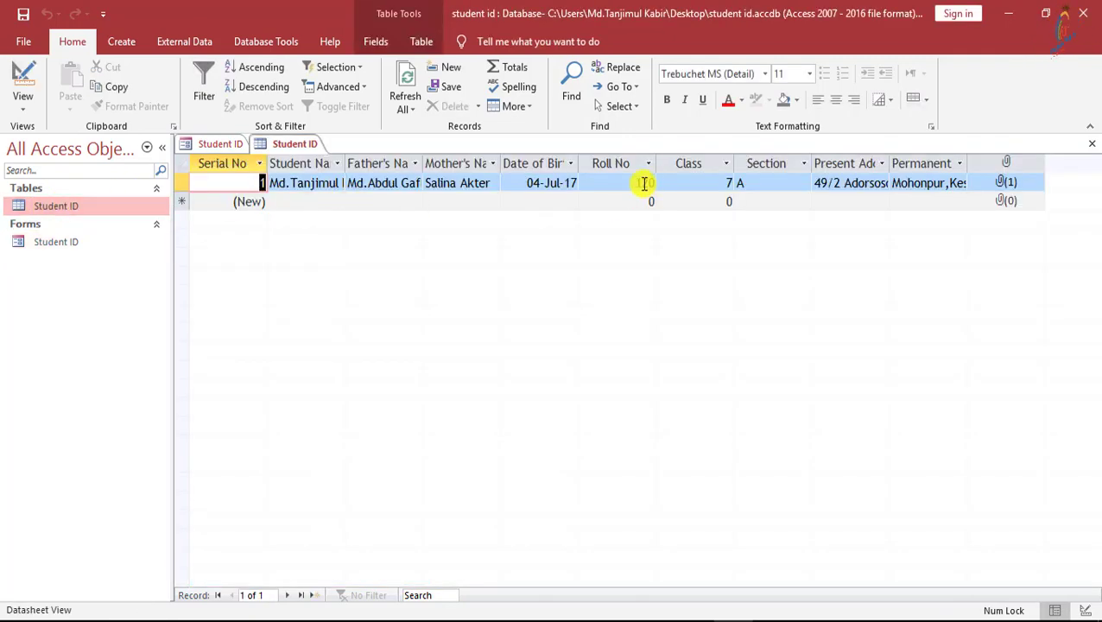
double_click(61, 245)
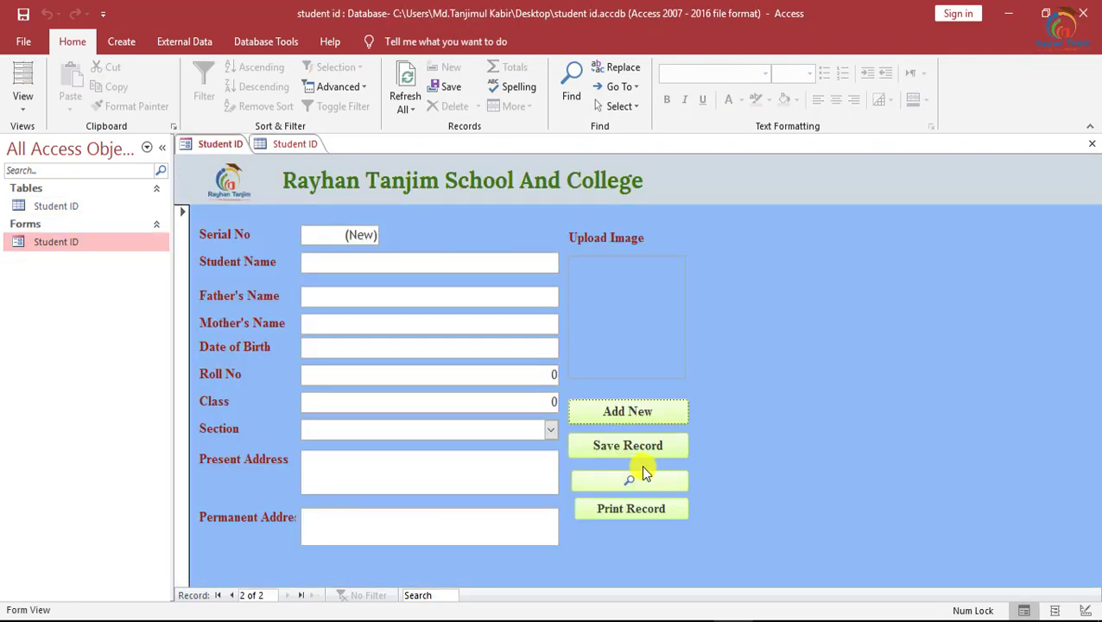
left_click(641, 486)
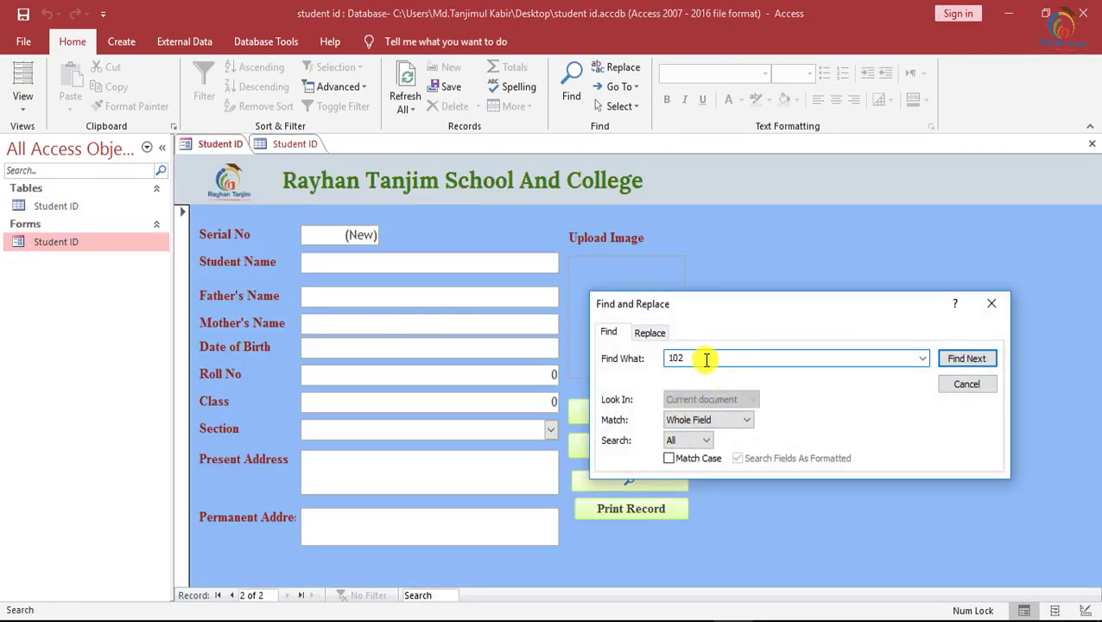
left_click_drag(707, 360, 656, 363)
type("120")
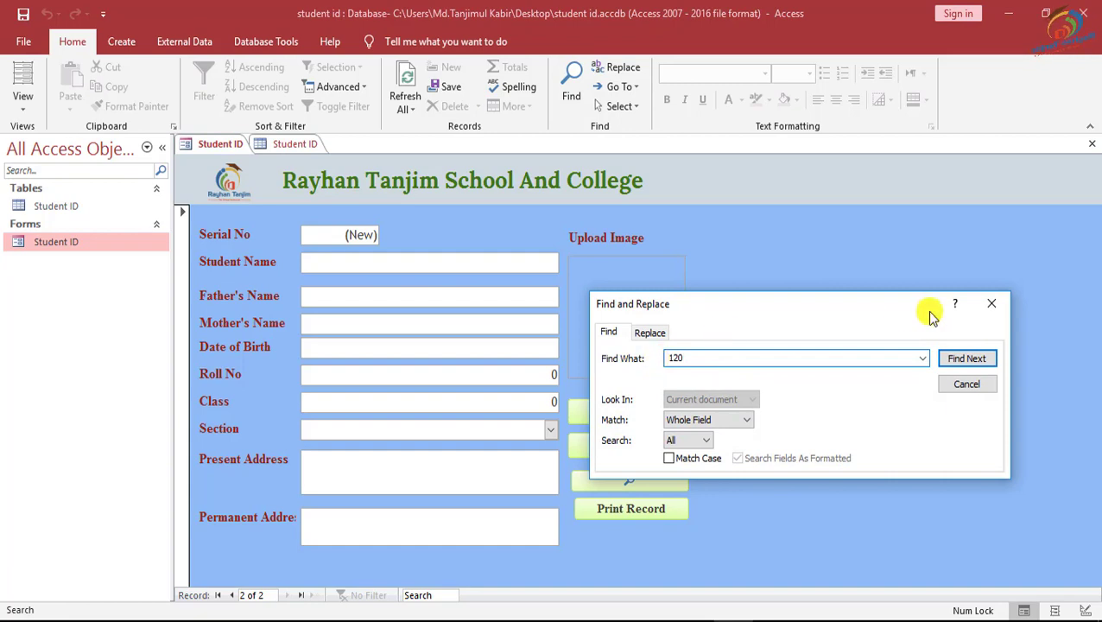
left_click(968, 359)
left_click(967, 383)
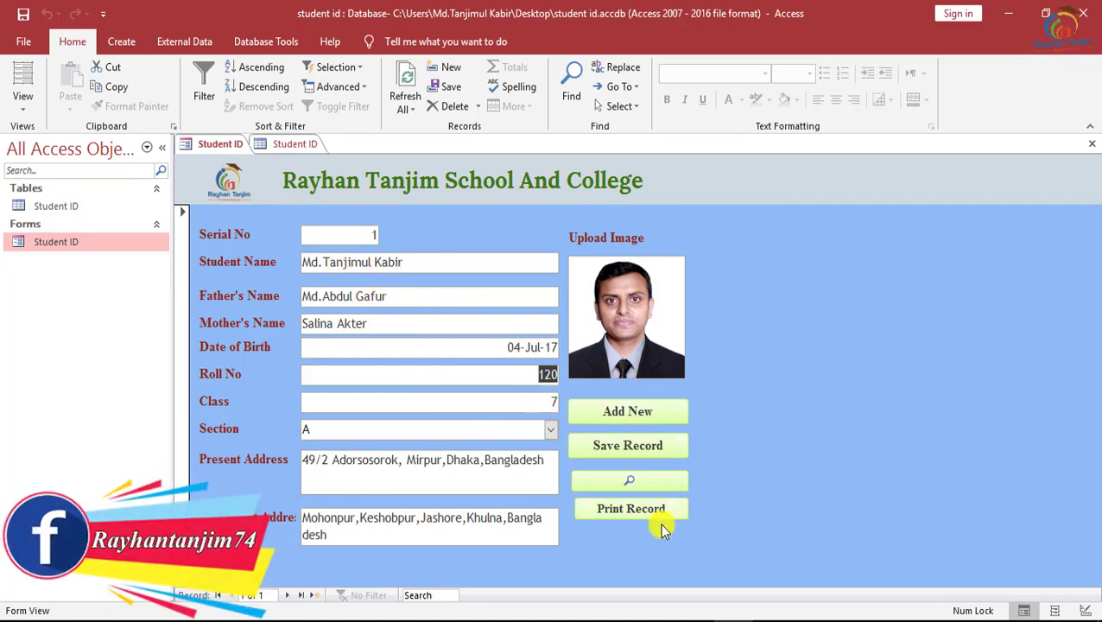
Print the selected record with the form's Print Record button to Microsoft Print to PDF, saving it on the Desktop as "rayhan".
left_click(625, 517)
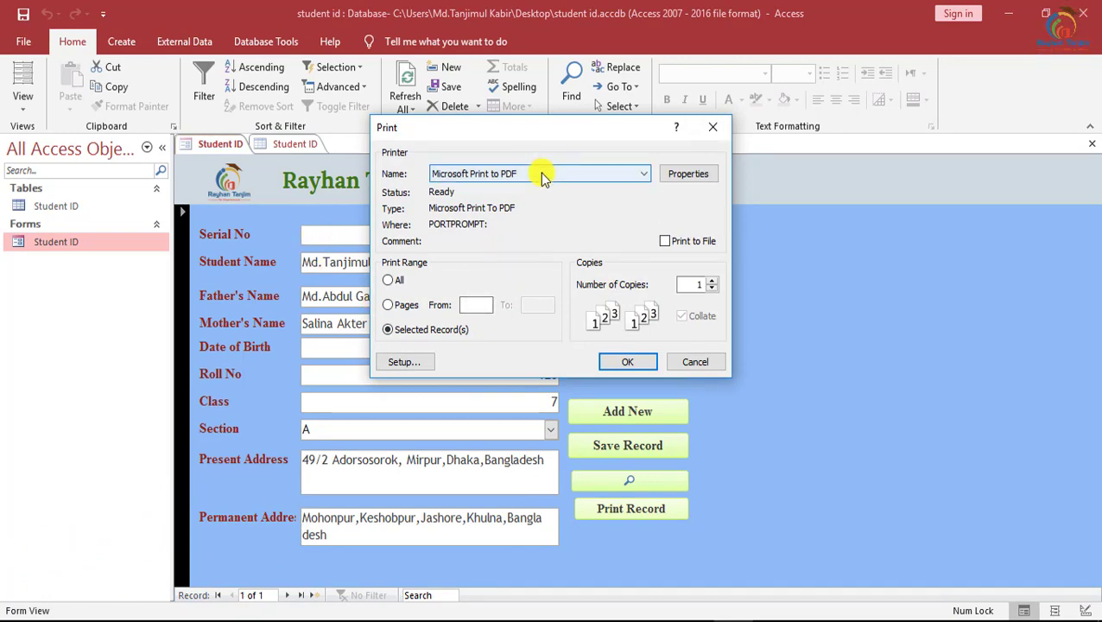
left_click(633, 362)
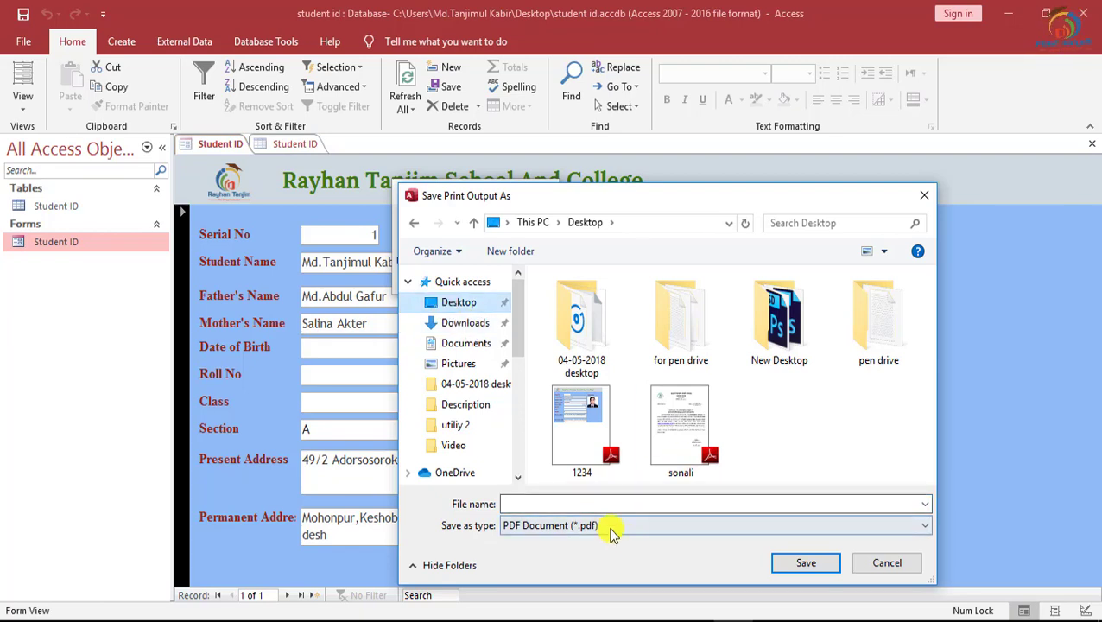
left_click(596, 503)
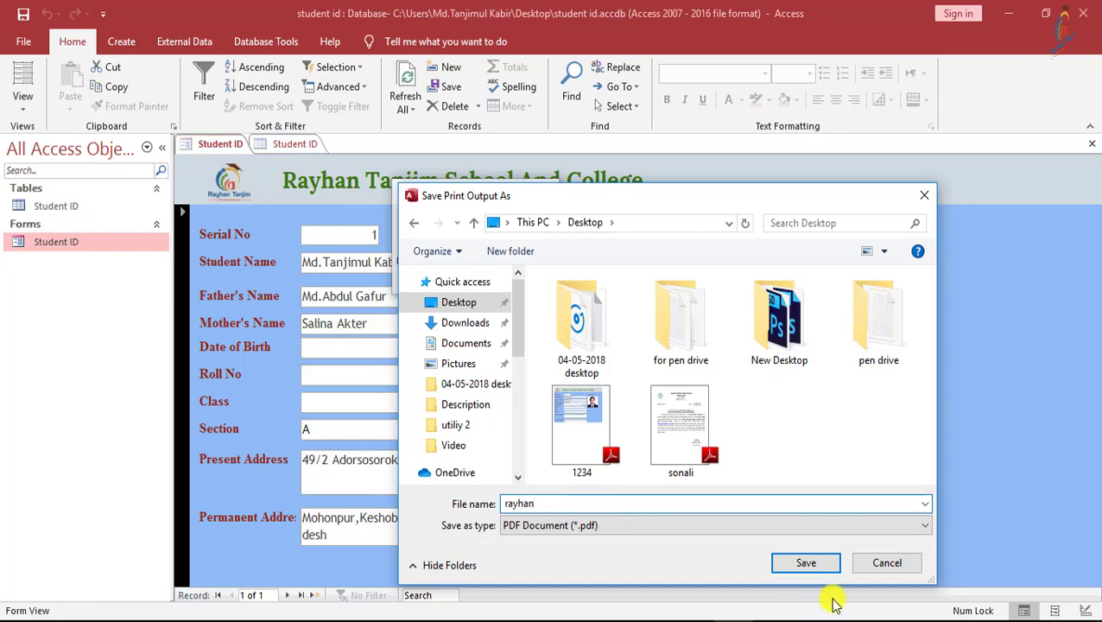
left_click(808, 571)
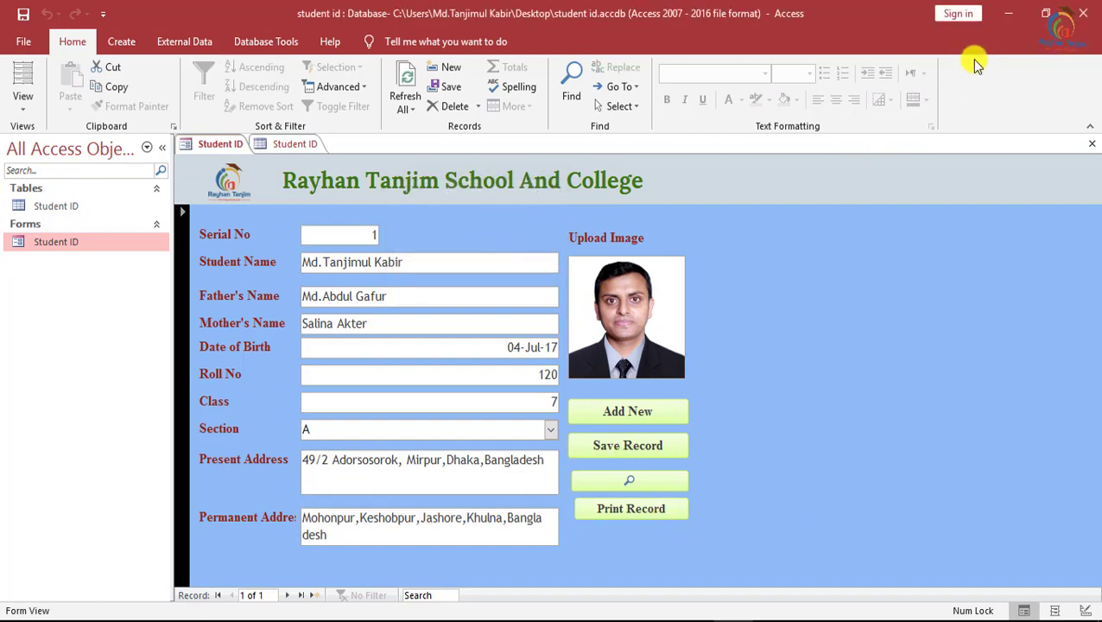
Open the rayhan PDF from the desktop in Adobe Reader, inspect the printed record at 100% zoom and return to Access.
left_click(1008, 13)
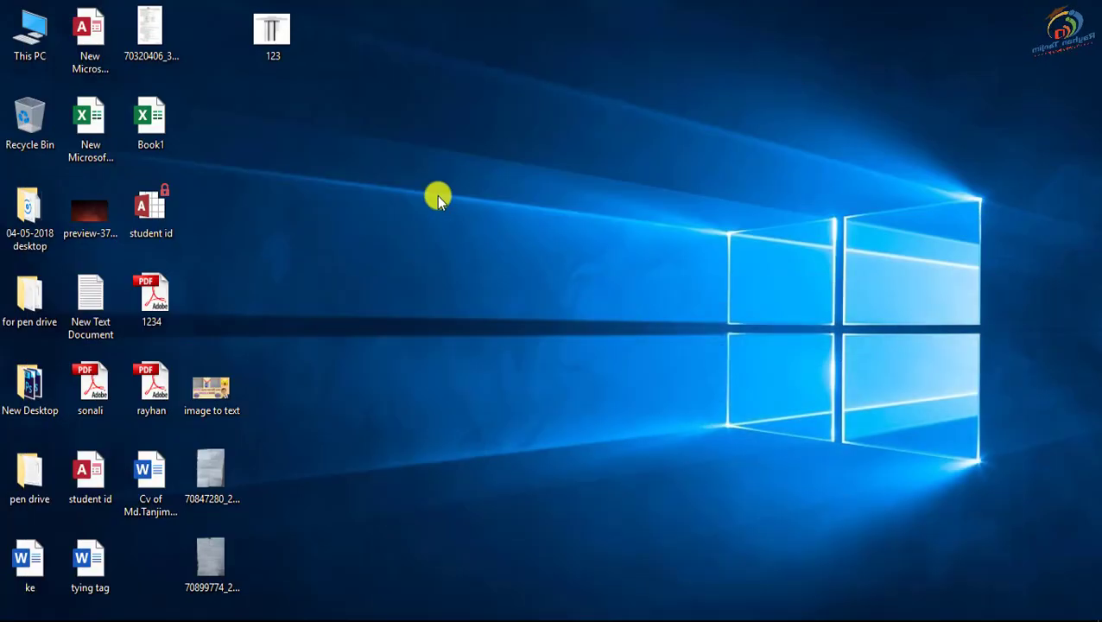
double_click(151, 385)
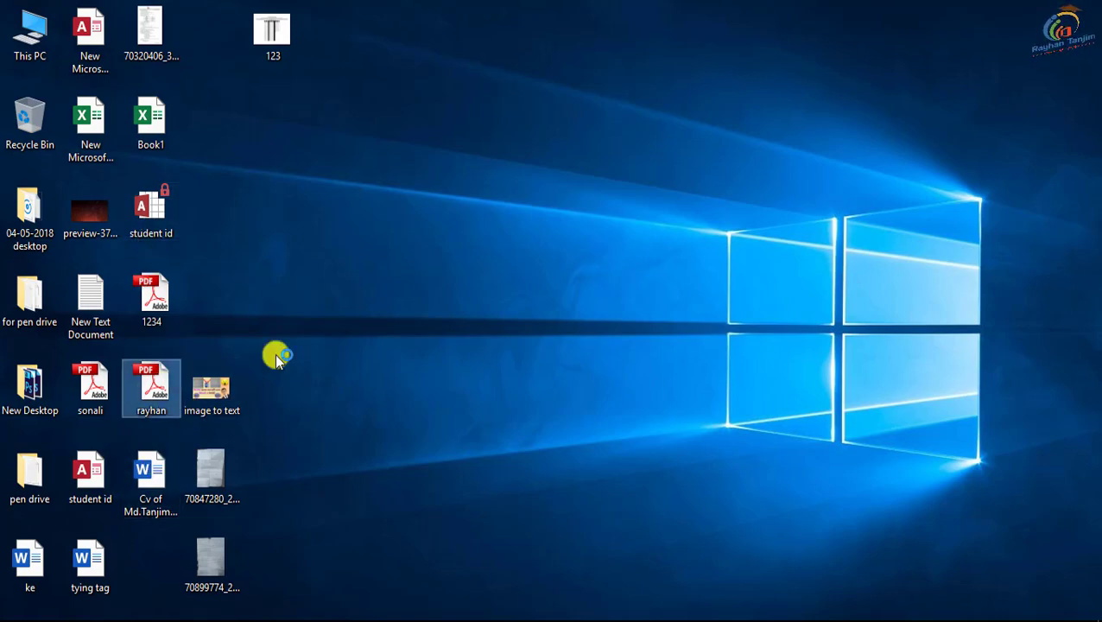
scroll(415, 216, "down", 1)
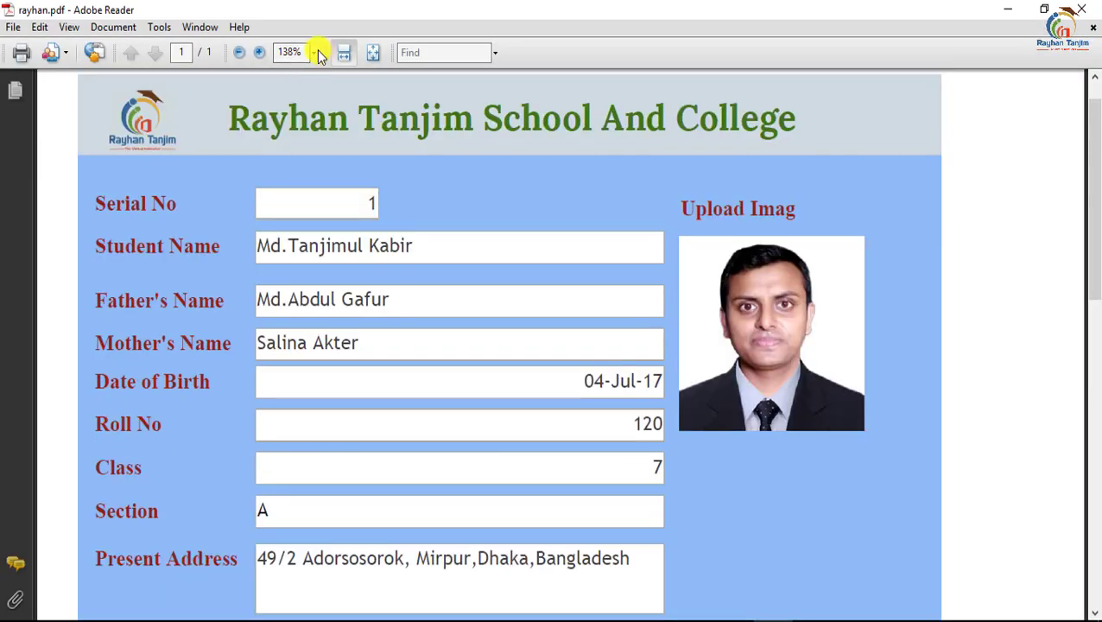
left_click(314, 52)
left_click(303, 151)
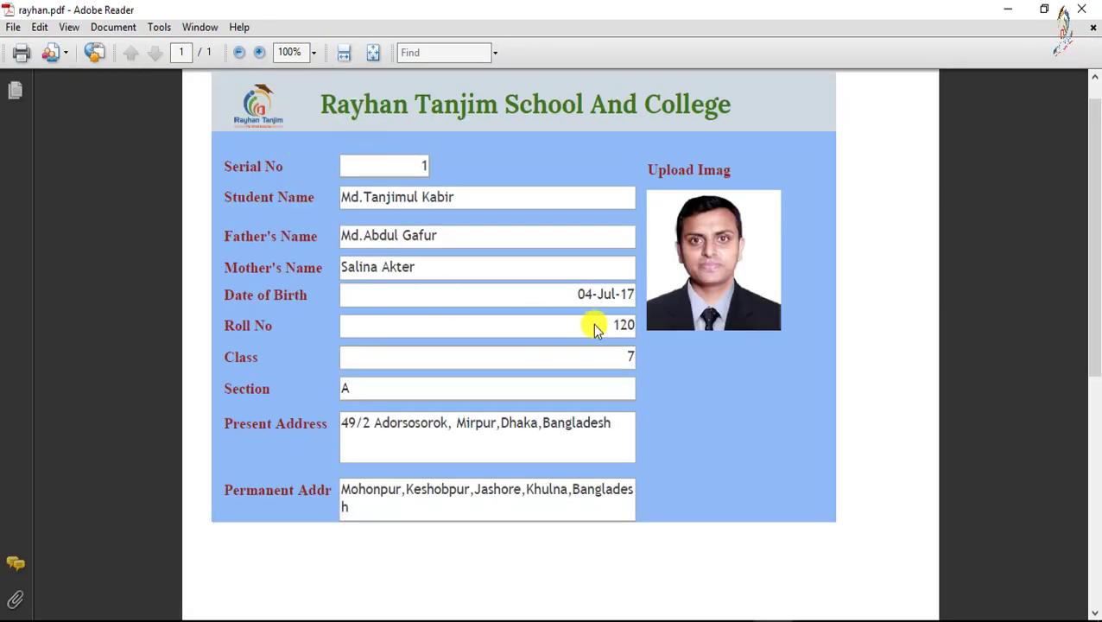
scroll(594, 328, "up", 1)
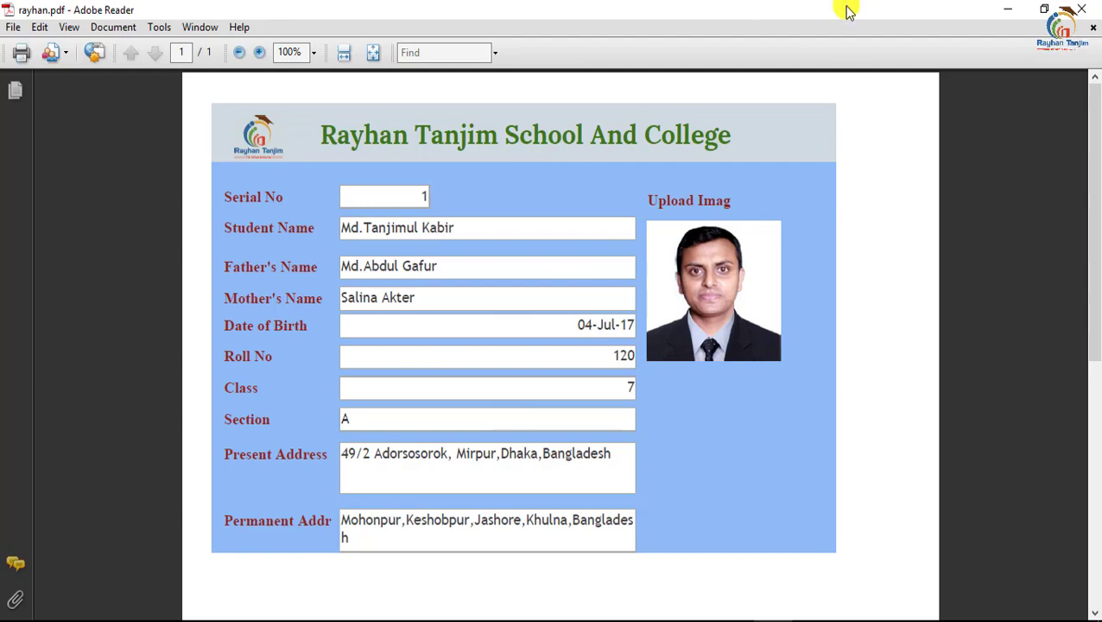
left_click(1007, 8)
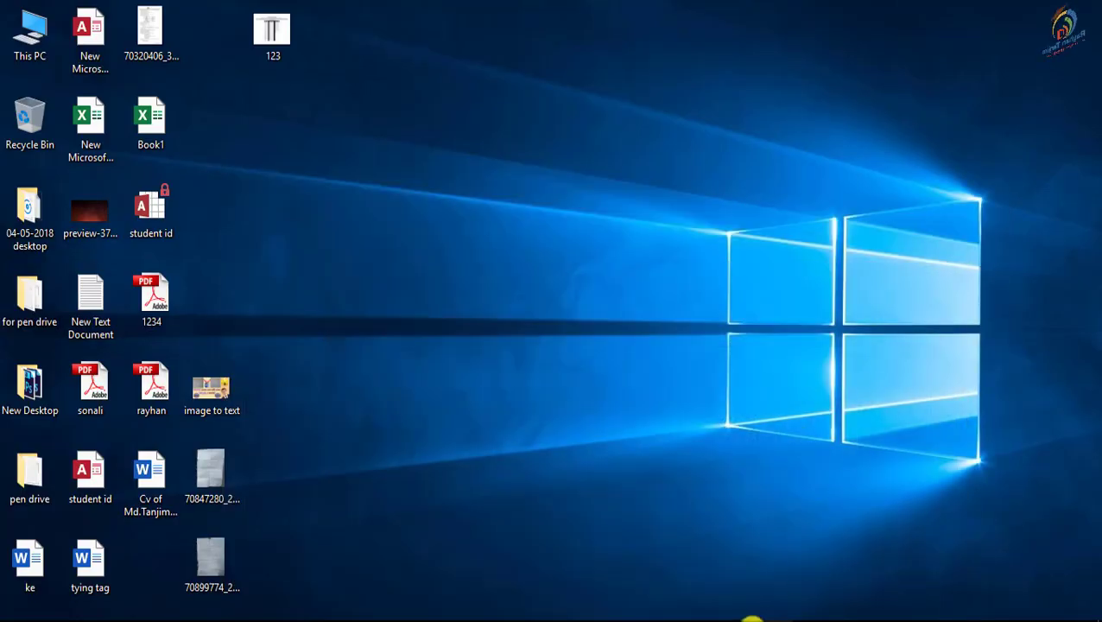
left_click(742, 617)
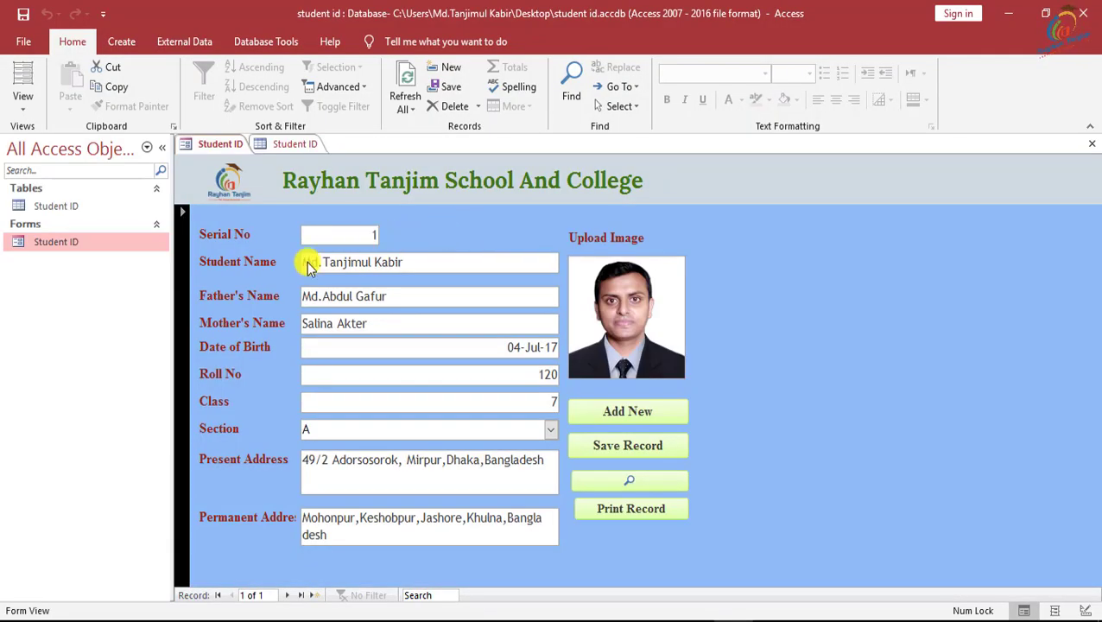
Start the Report Wizard with the Student ID table as source and review its available fields.
left_click(121, 42)
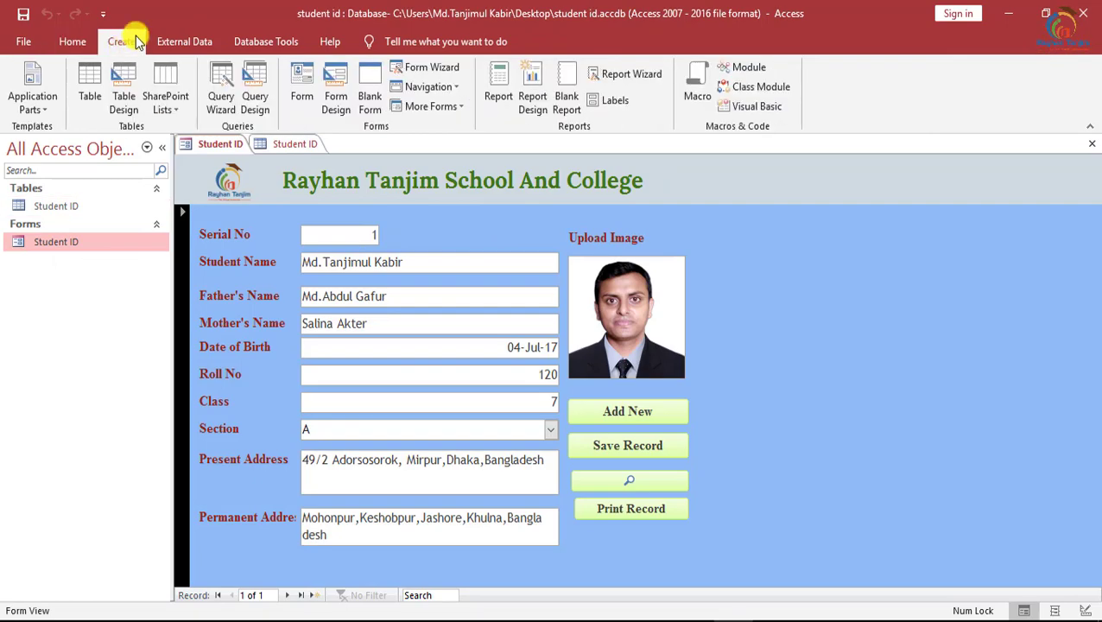
left_click(639, 76)
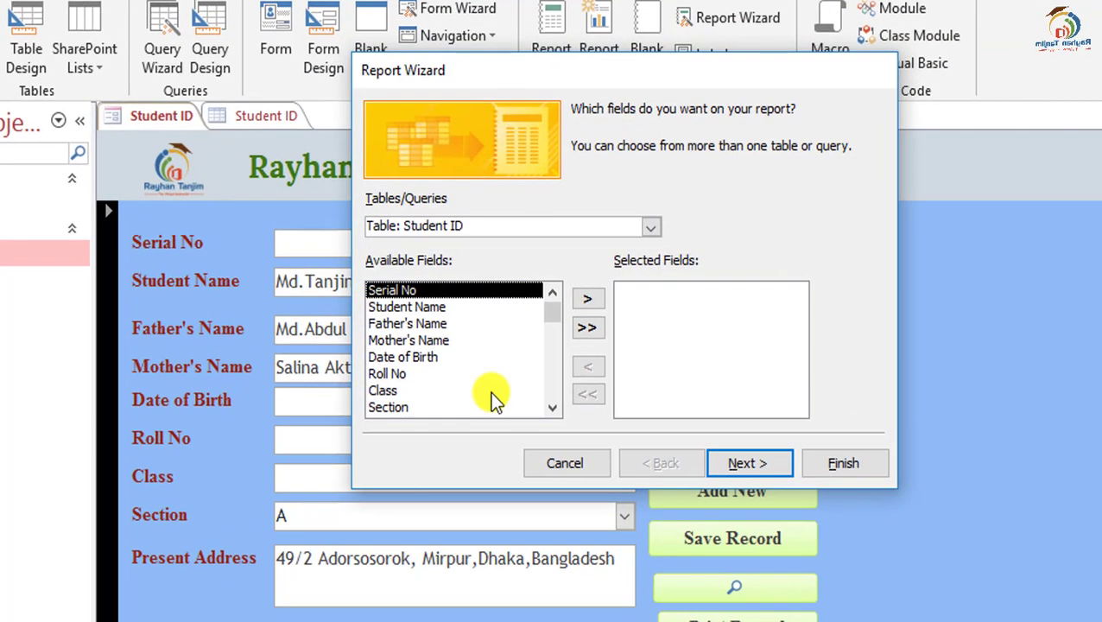
scroll(438, 302, "down", 1)
scroll(467, 338, "down", 3)
scroll(469, 353, "up", 4)
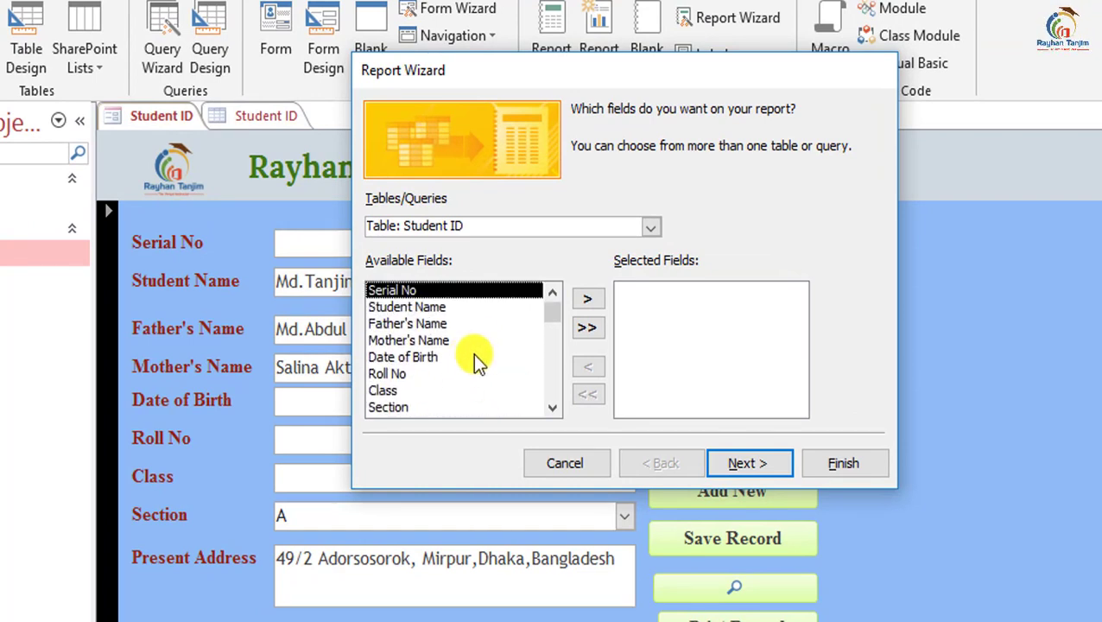
Add the fields Serial No, Student Name, Father's Name, Mother's Name, Date of Birth, Roll No, Class and Section to the report.
left_click(419, 306)
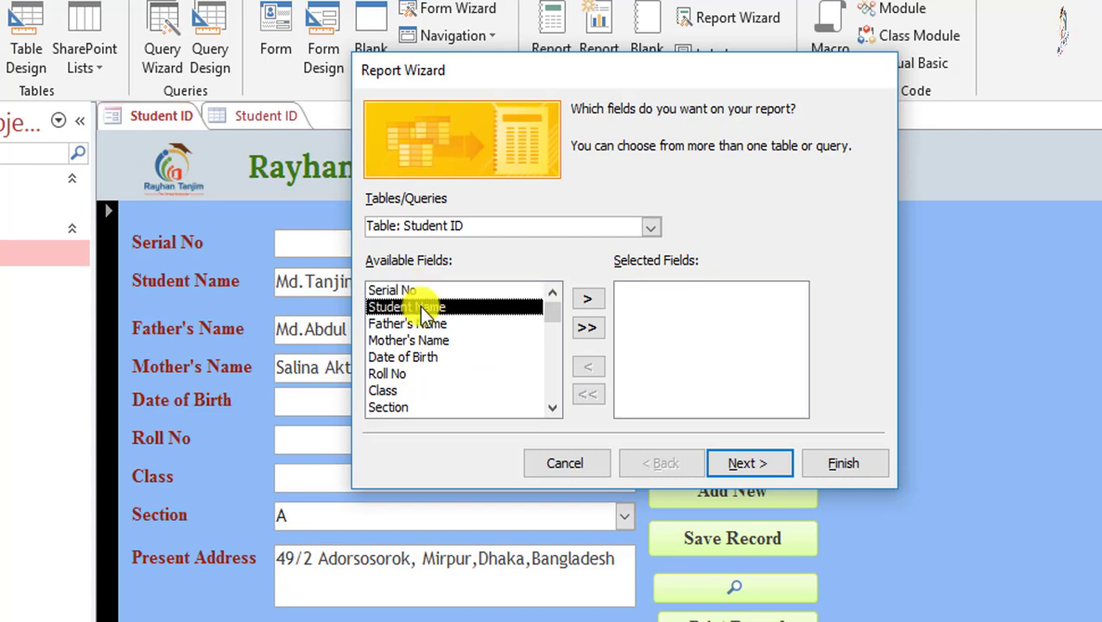
double_click(423, 293)
left_click(588, 298)
left_click(588, 298)
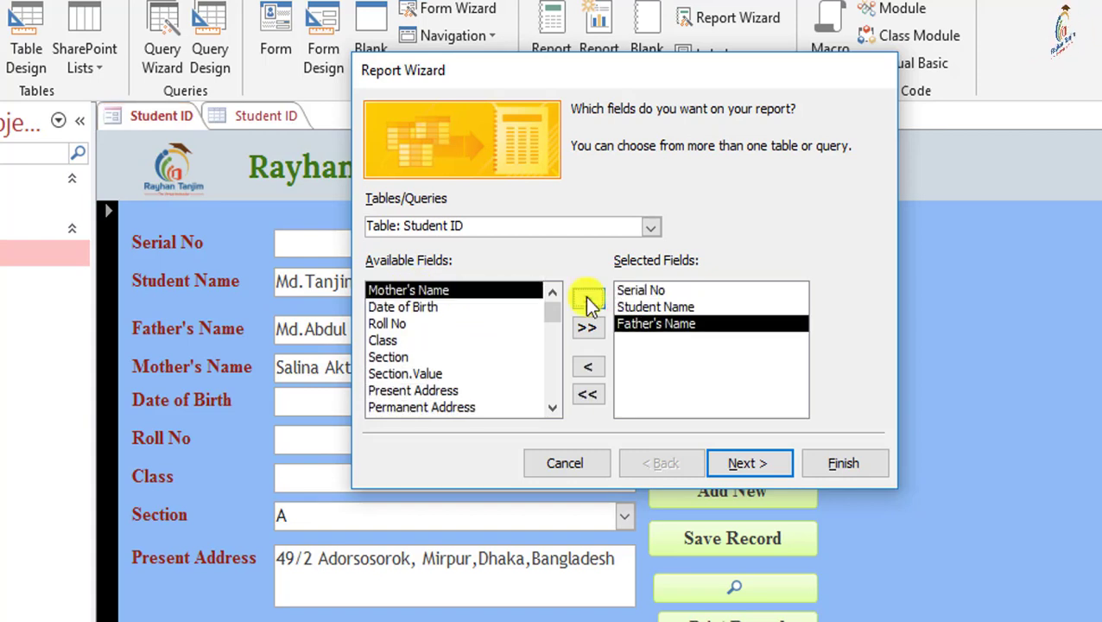
left_click(588, 298)
left_click(588, 298)
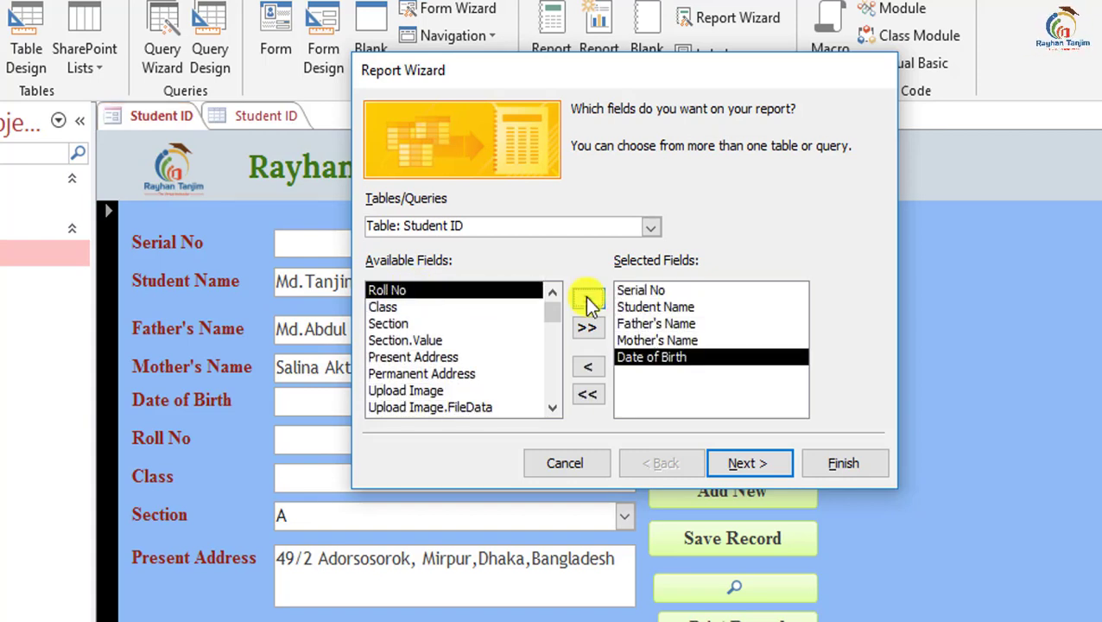
left_click(588, 298)
left_click(587, 298)
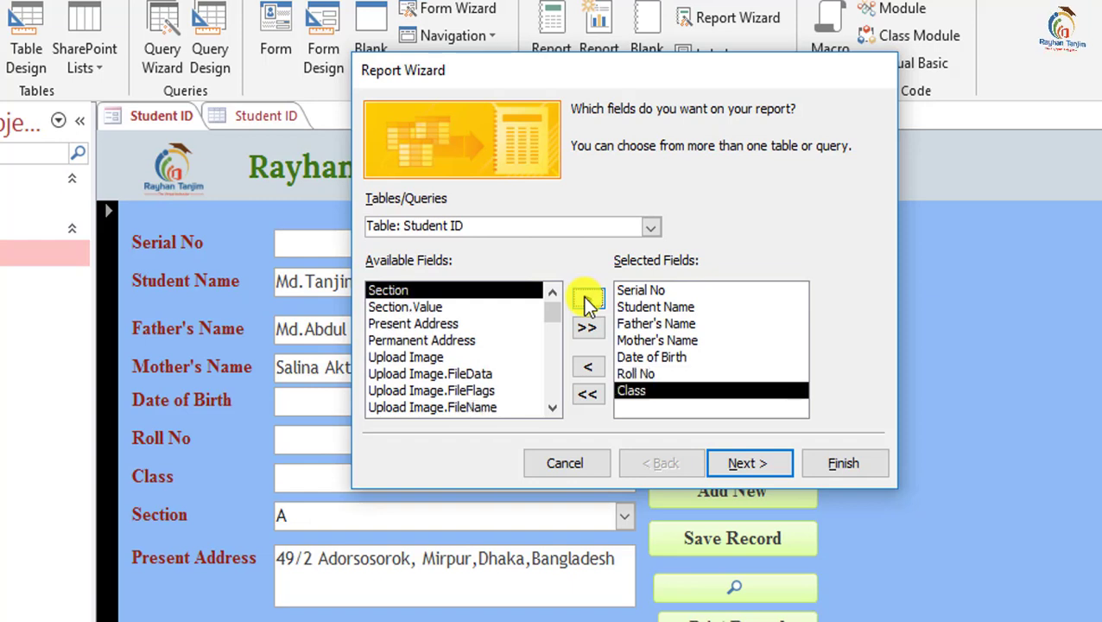
left_click(588, 298)
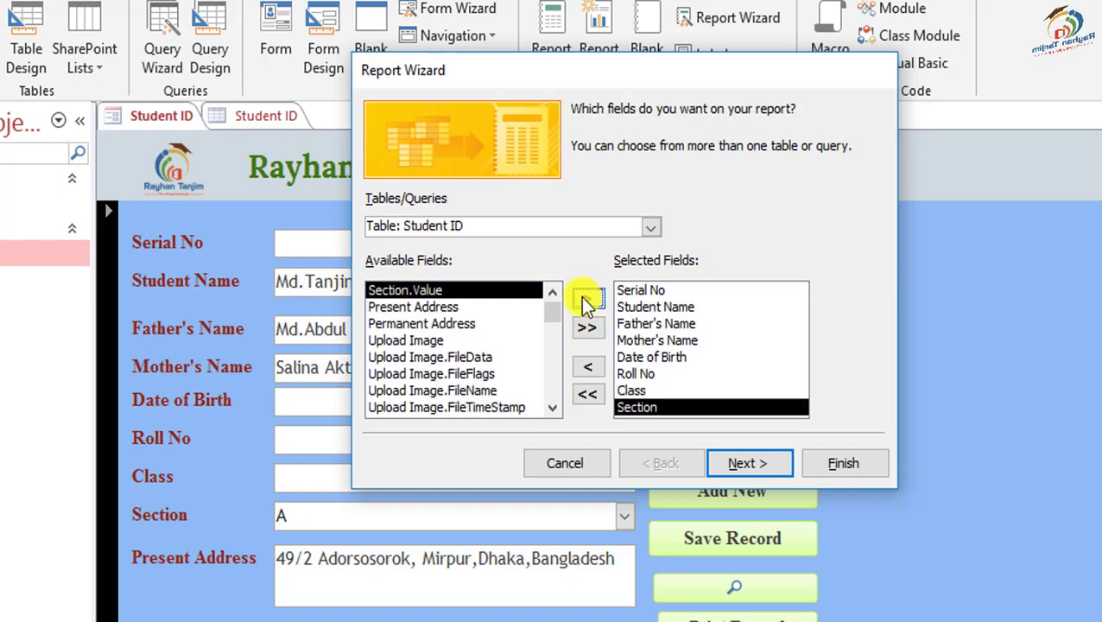
Add Section.Value, Present Address, Permanent Address, Upload Image and Upload Image.FileData to the report and confirm the field selection.
left_click(588, 298)
left_click(588, 298)
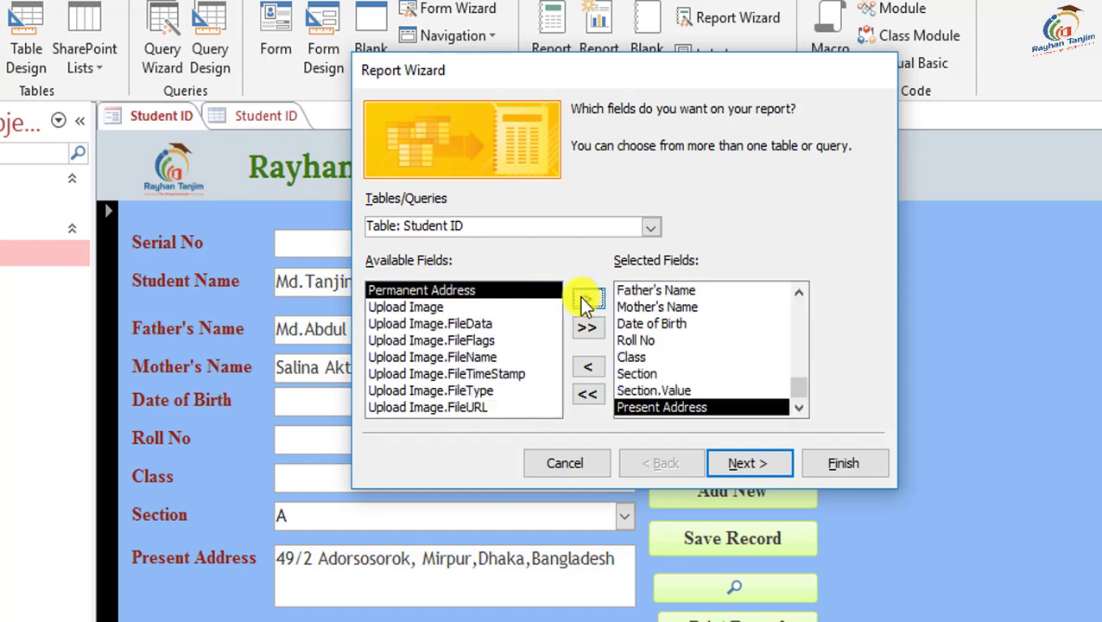
left_click(588, 298)
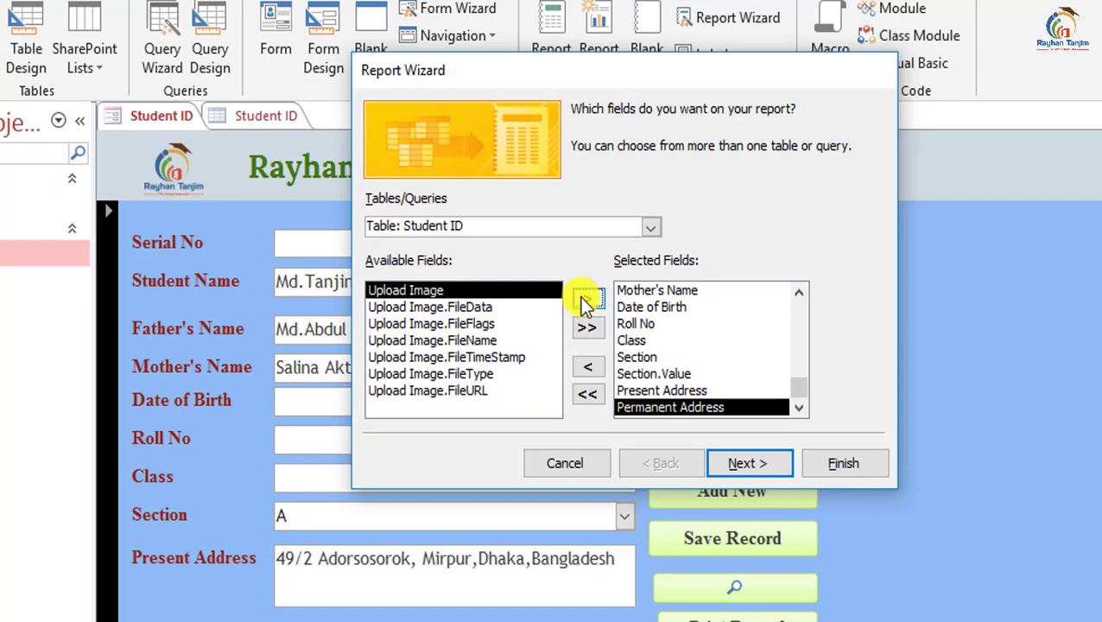
left_click(588, 298)
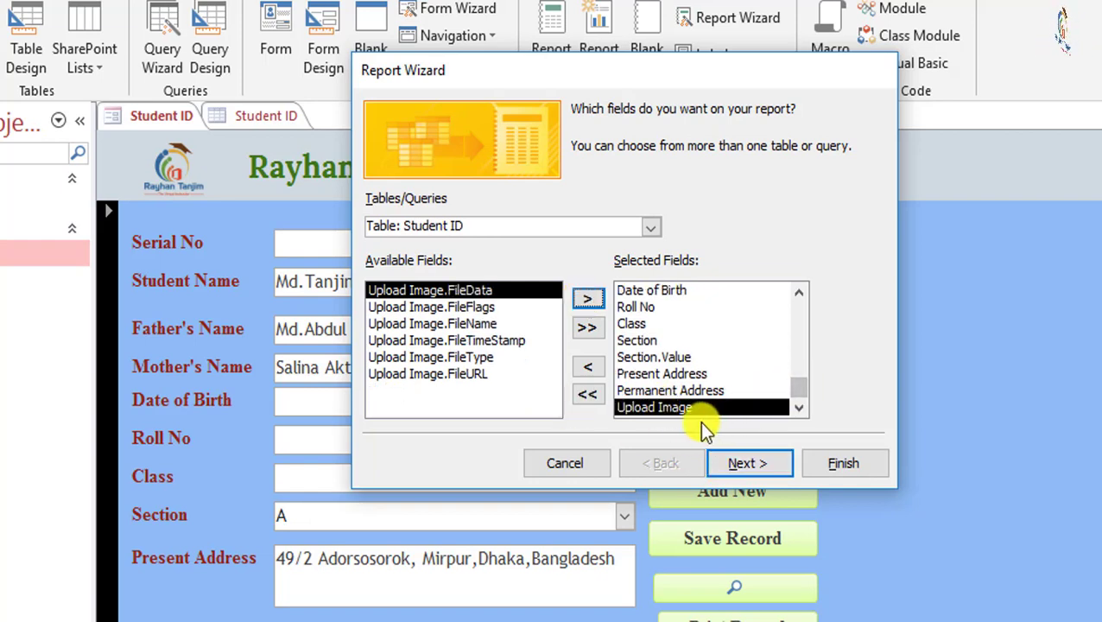
left_click(587, 298)
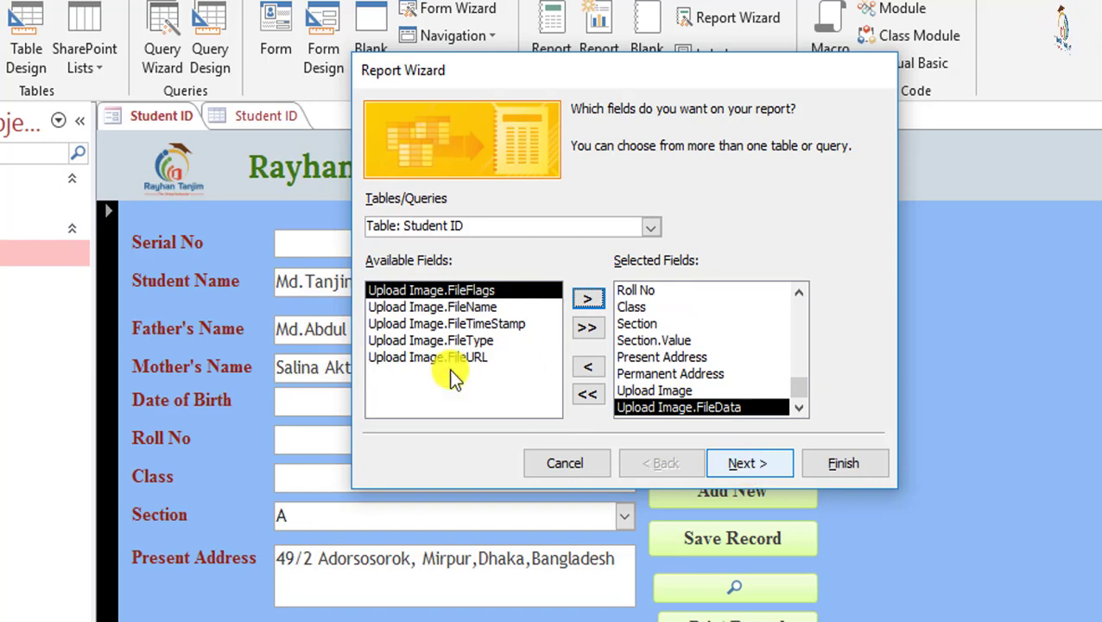
left_click(748, 467)
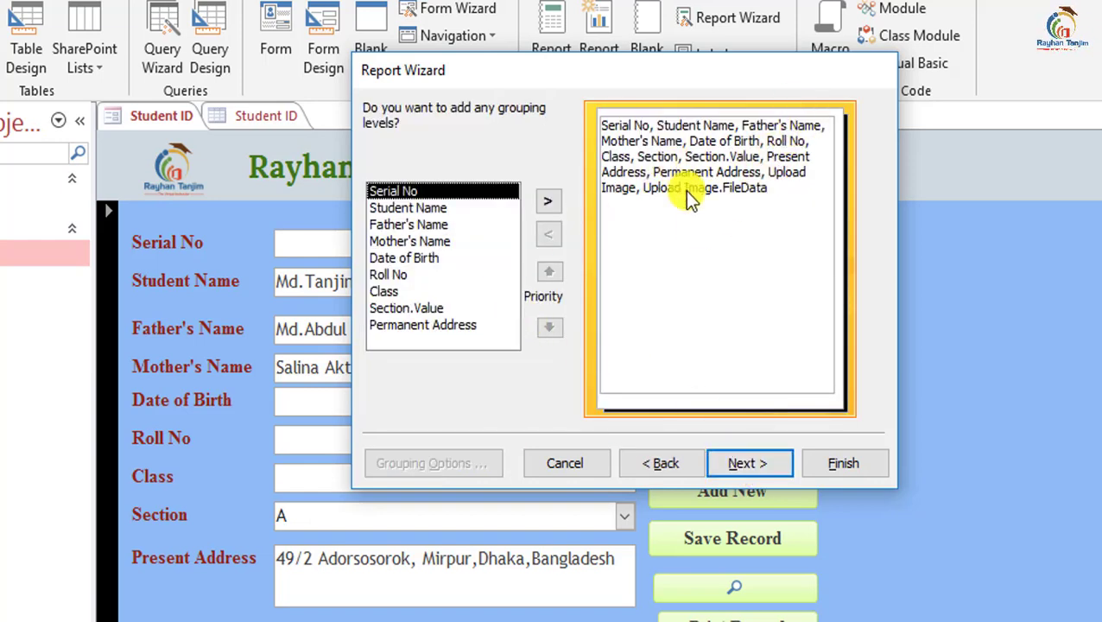
Leave the report without grouping levels and sort its records by Serial No in ascending order.
left_click(753, 467)
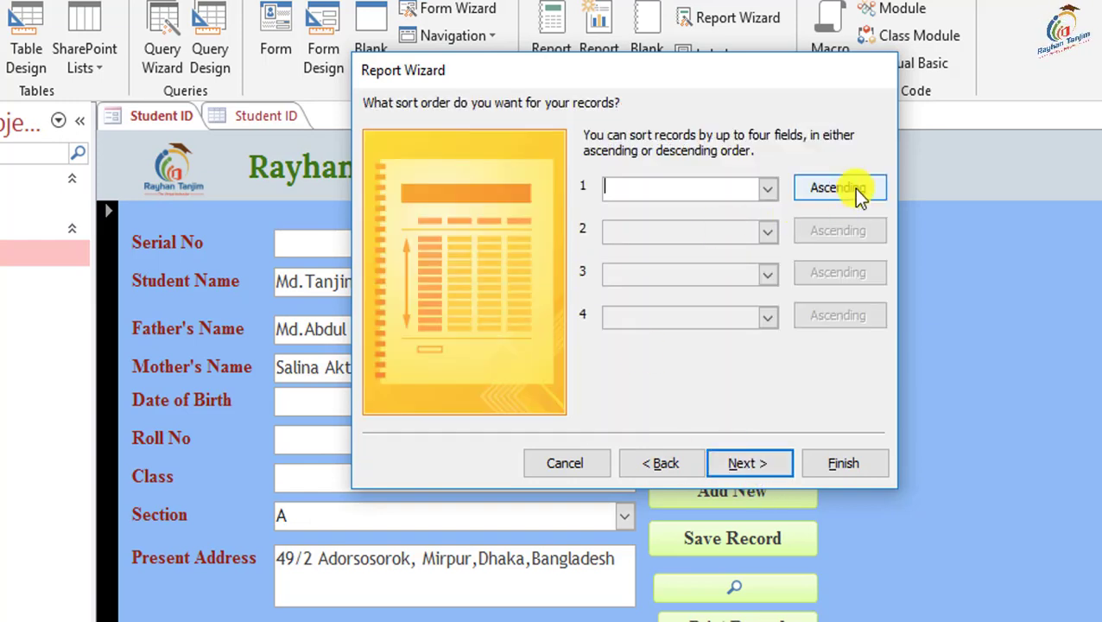
left_click(767, 189)
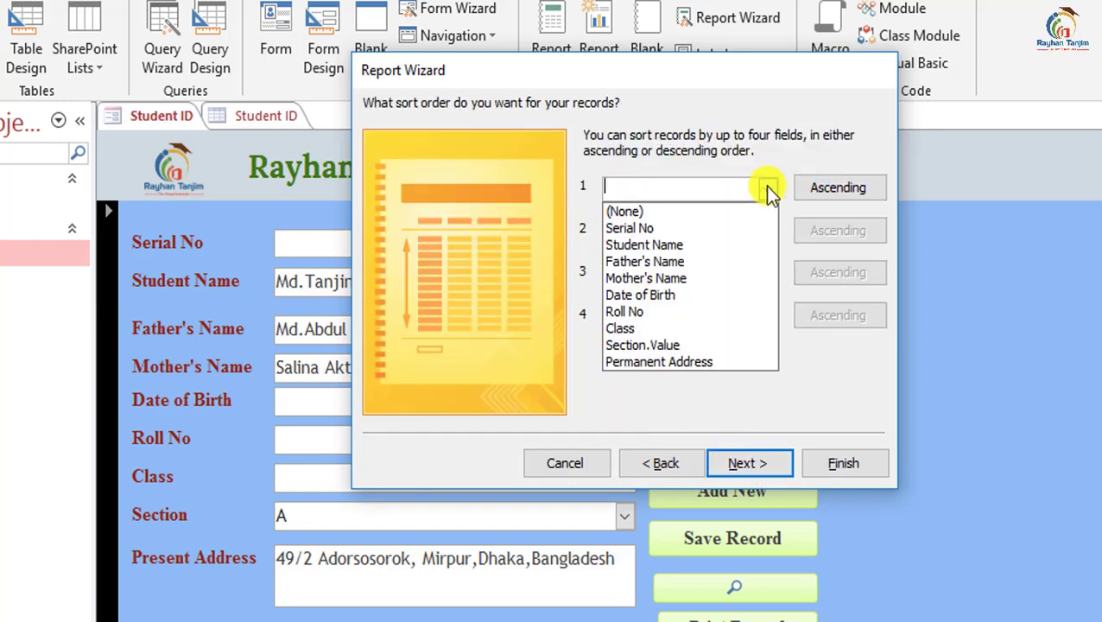
left_click(632, 230)
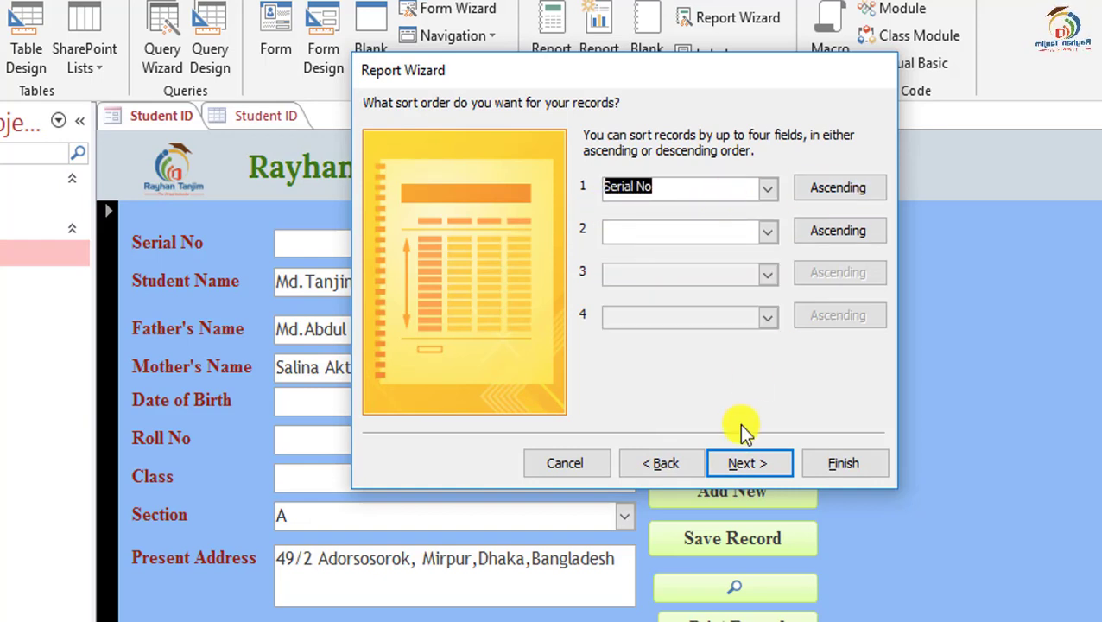
left_click(748, 463)
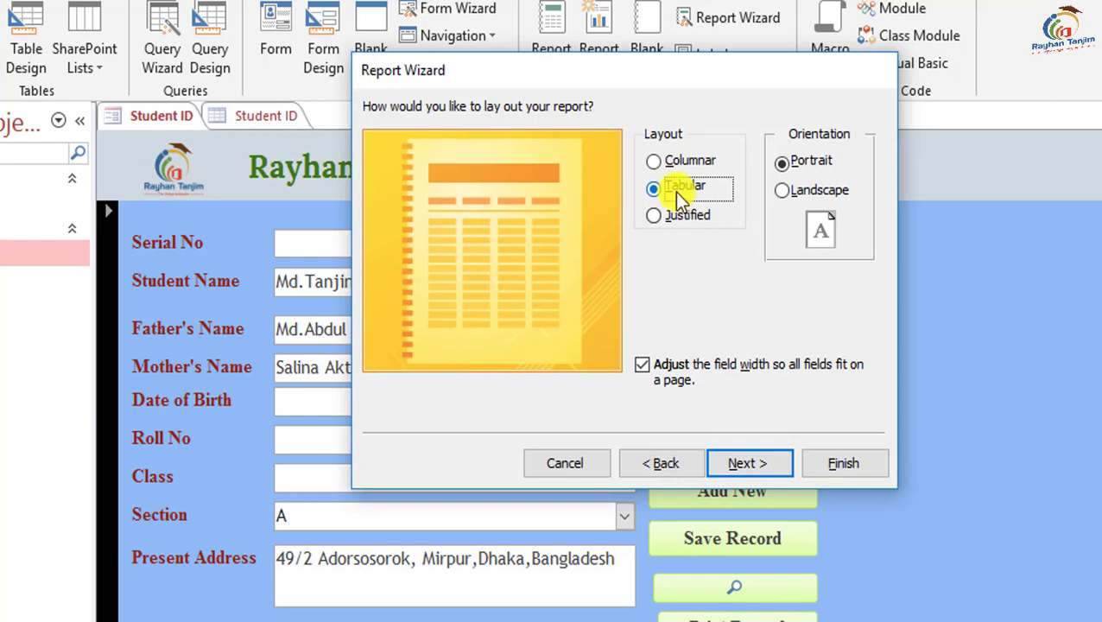
Try the layout and orientation options, then continue with a Tabular layout in Portrait orientation.
left_click(655, 161)
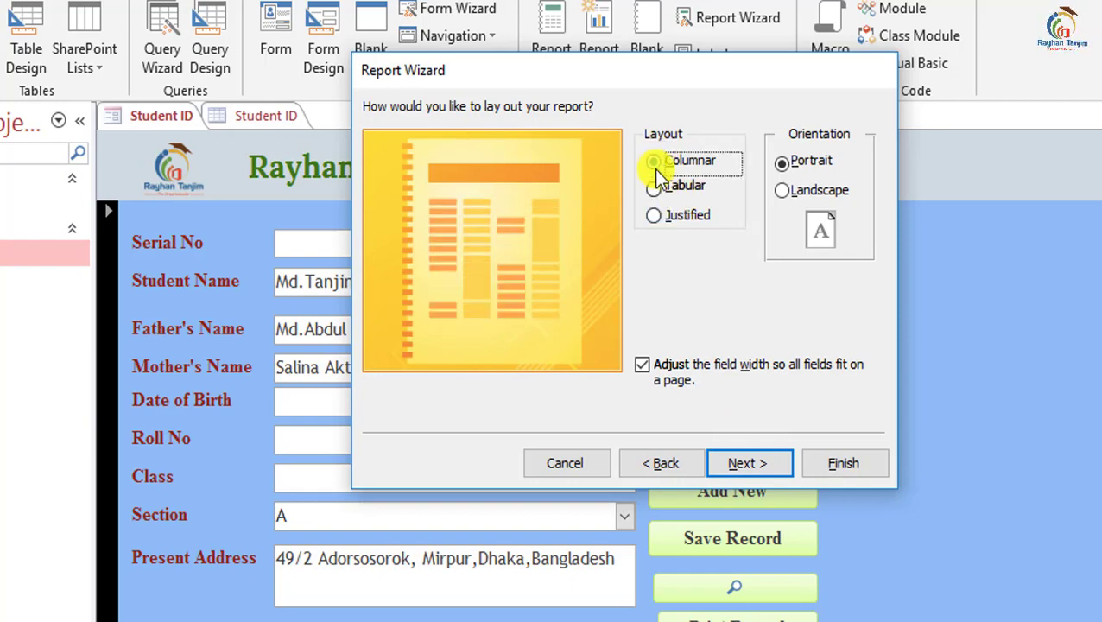
left_click(655, 187)
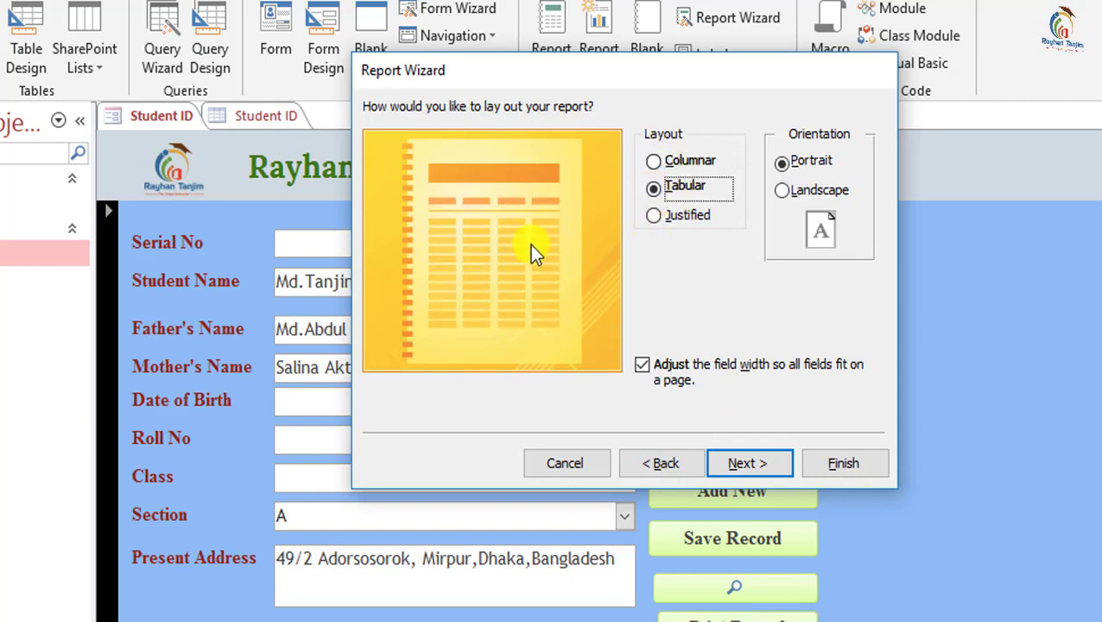
left_click(782, 191)
left_click(782, 162)
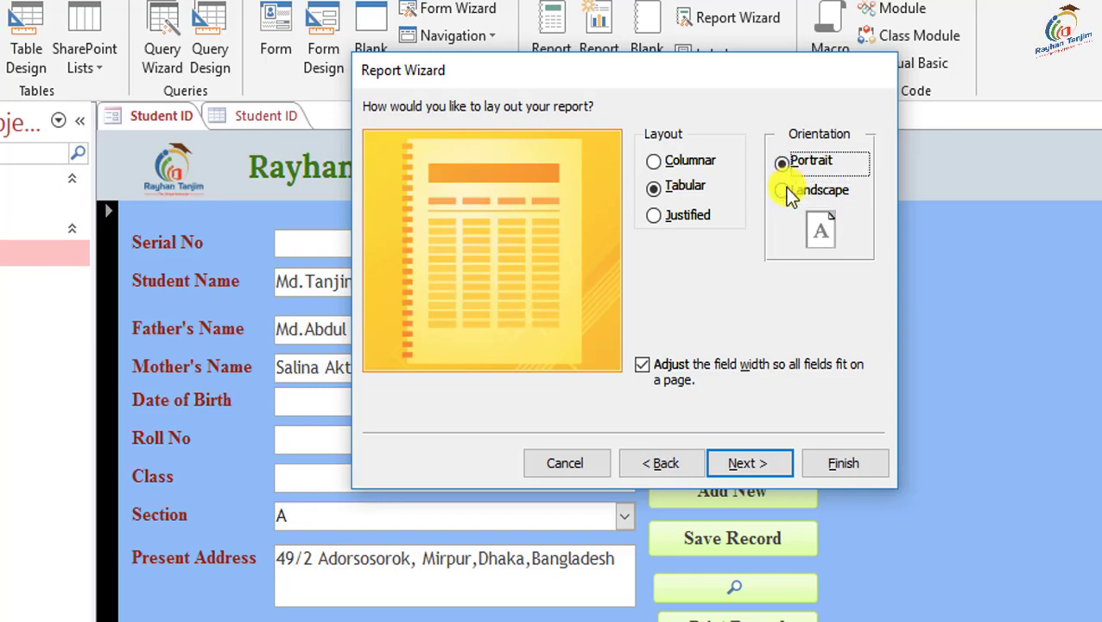
left_click(753, 460)
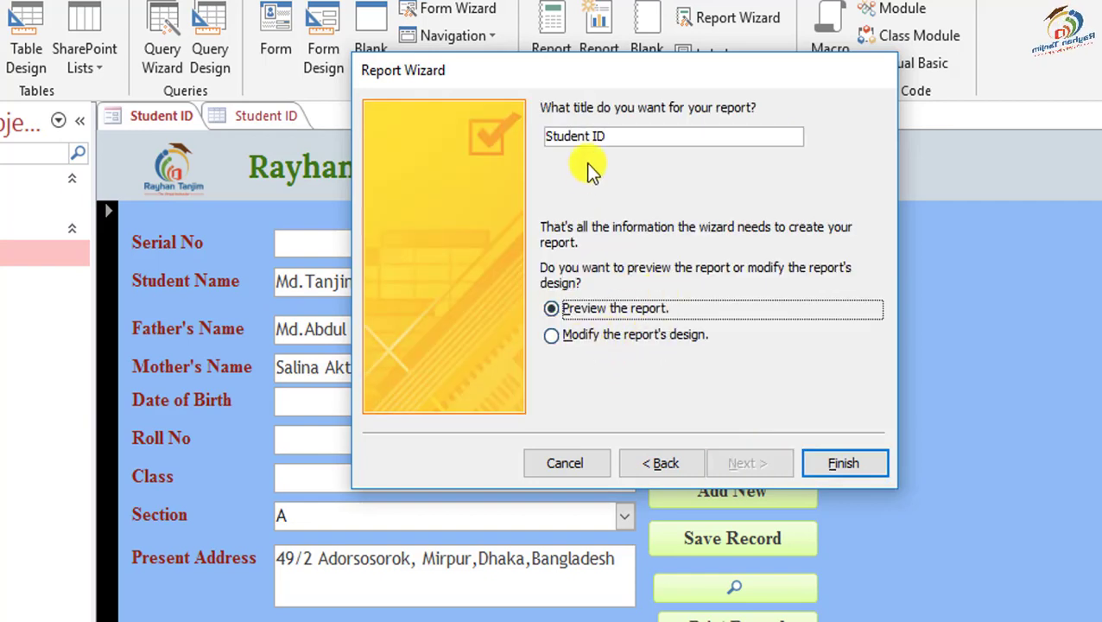
Finish the wizard with the report title Student ID and preview the generated report.
left_click_drag(605, 136, 524, 138)
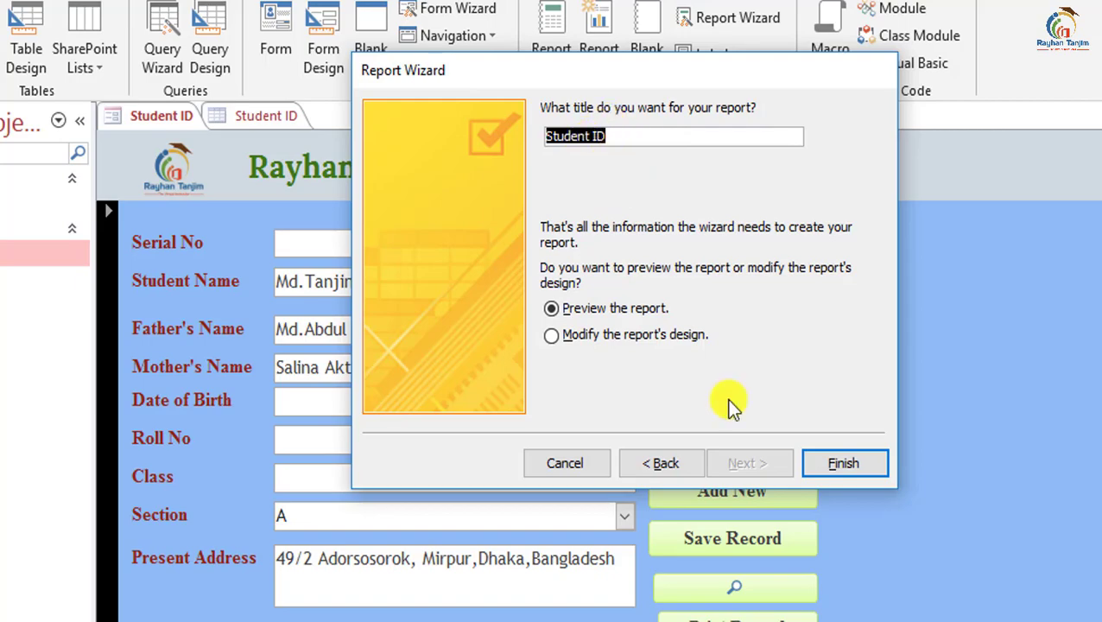
left_click(833, 464)
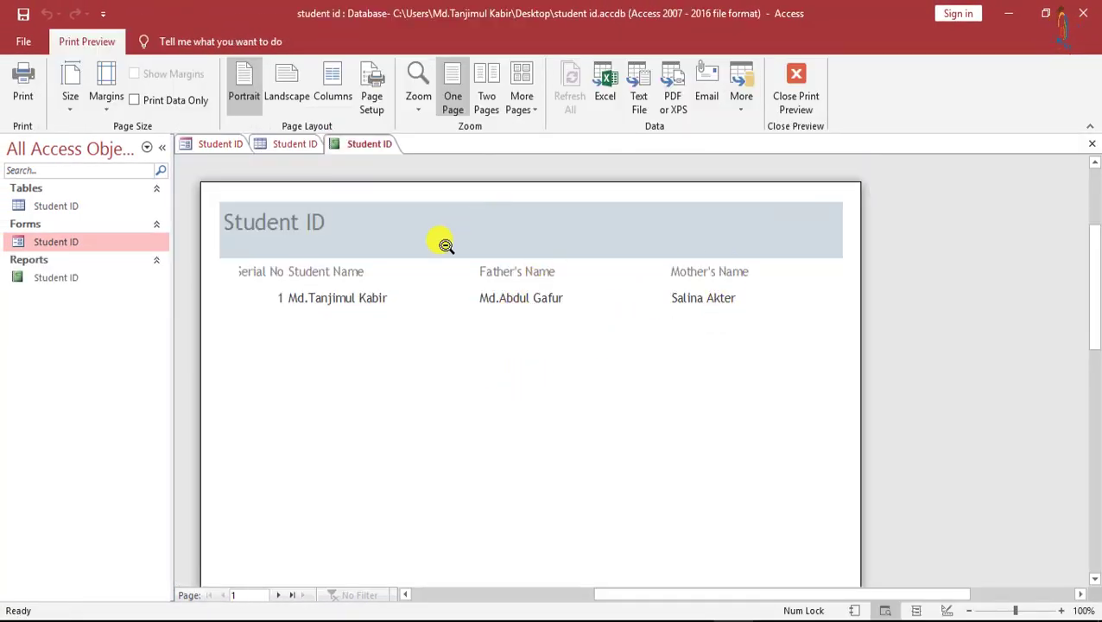
left_click_drag(720, 595, 730, 594)
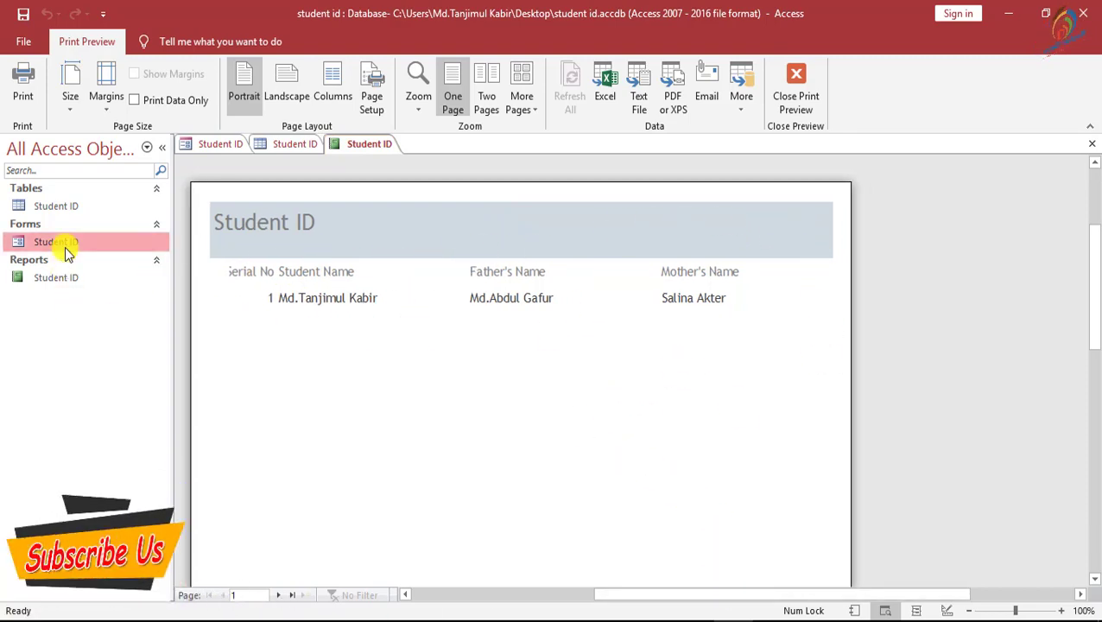
Open the Student ID report in Design View.
left_click(45, 279)
right_click(44, 276)
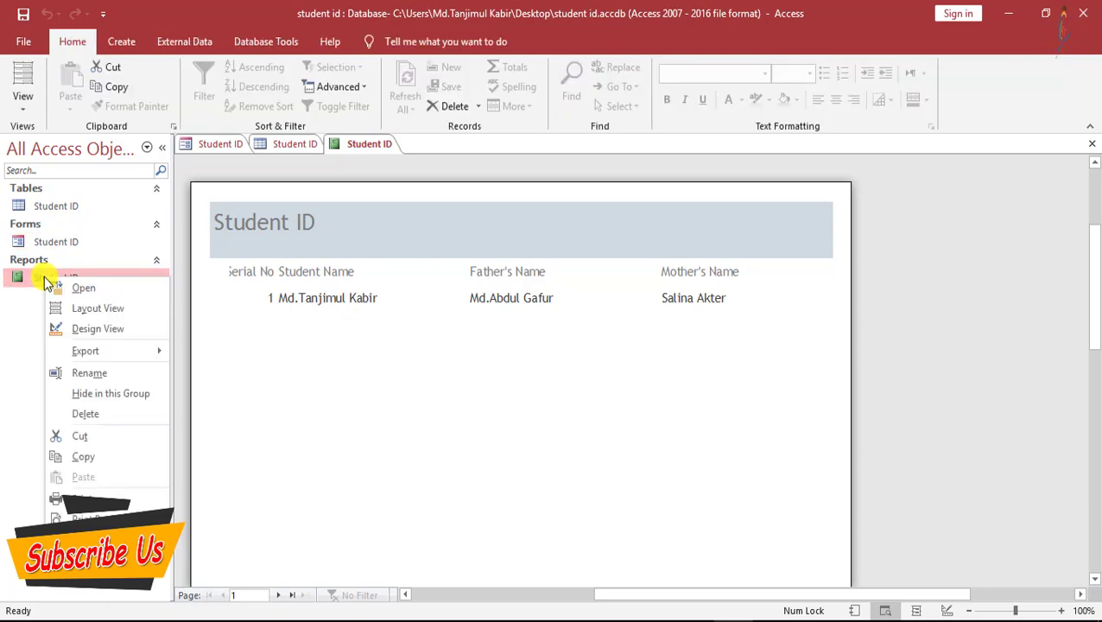
left_click(93, 327)
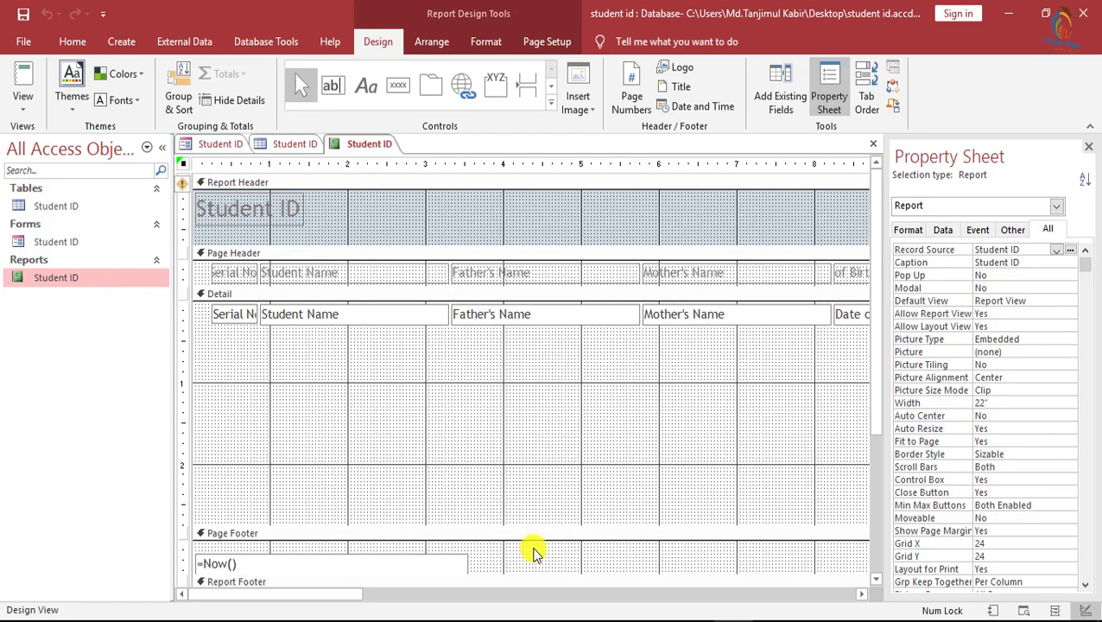
mouse_move(353, 602)
left_mouse_down()
mouse_move(786, 593)
mouse_move(343, 597)
left_mouse_up()
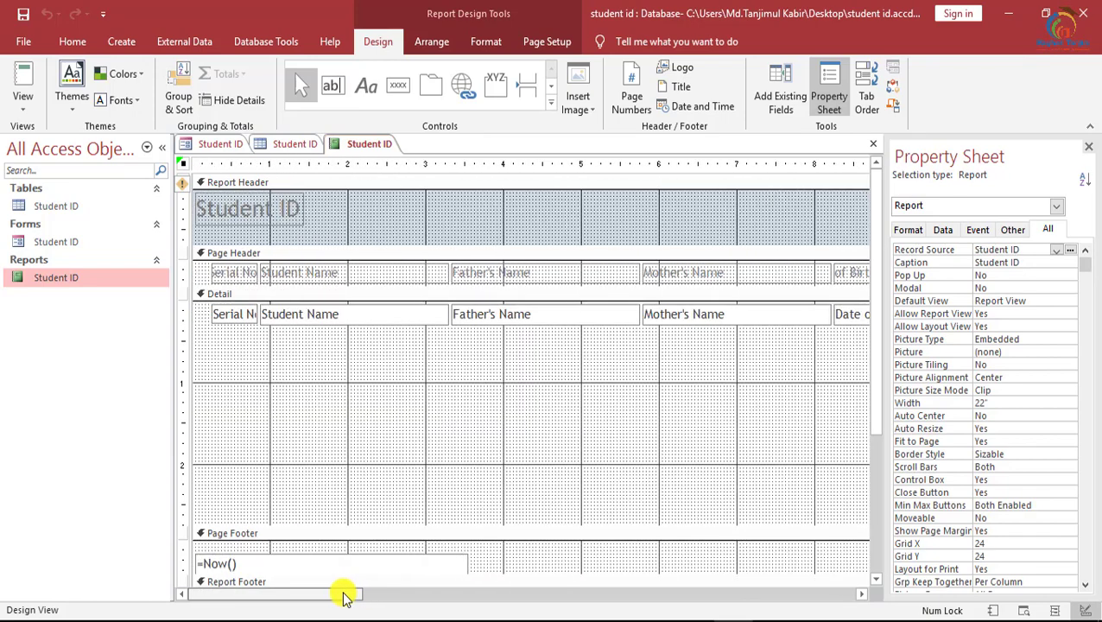
Narrow the Student Name label in the page header, then move the Father's Name label next to it and narrow that too.
left_click(427, 270)
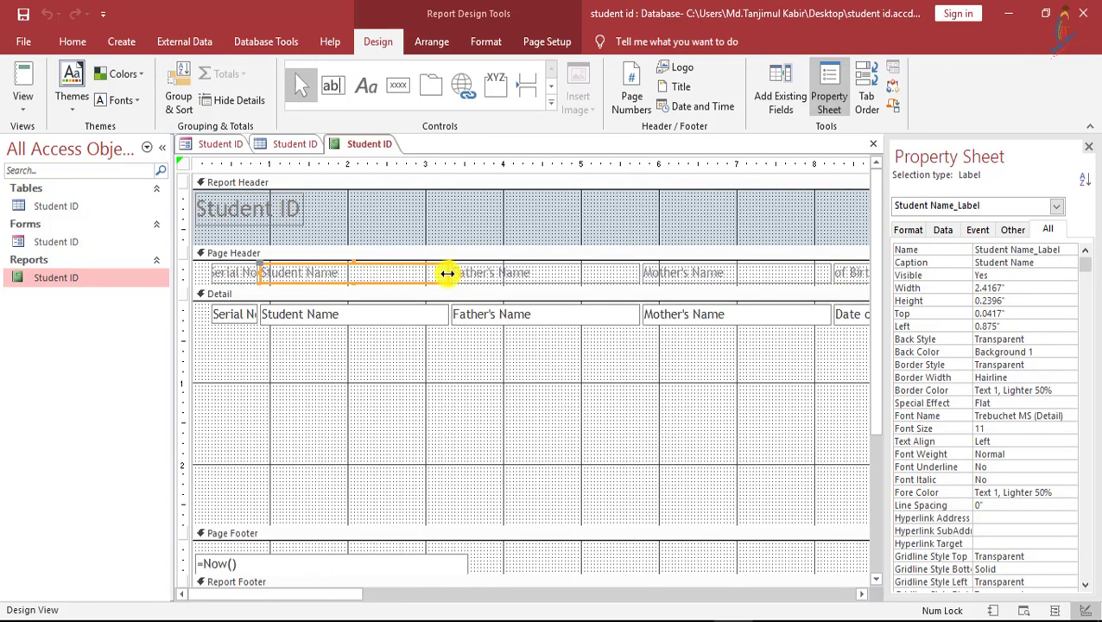
left_click_drag(448, 273, 379, 277)
left_click(467, 275)
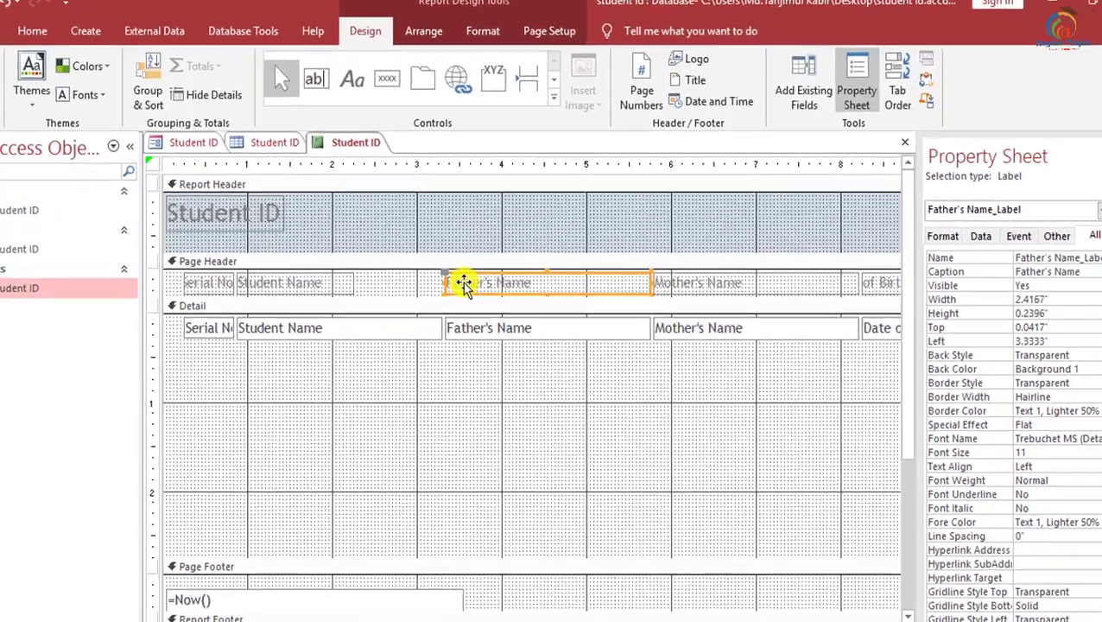
left_click_drag(449, 277, 367, 278)
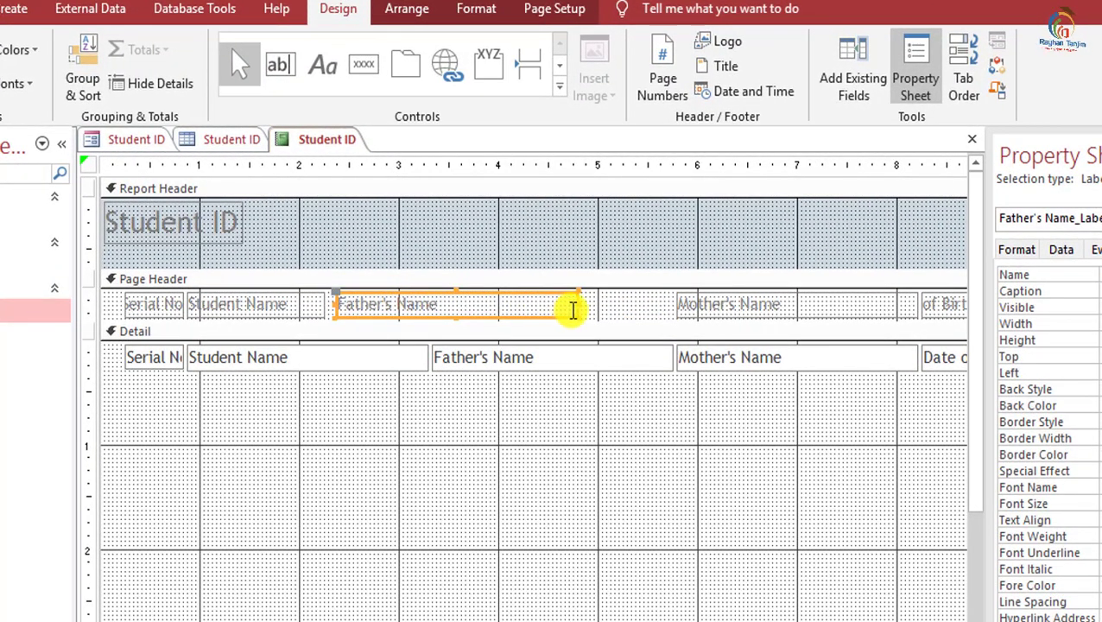
left_click_drag(573, 310, 491, 308)
Move the Mother's Name label in the page header next to the Father's Name label and narrow it to fit its text.
left_click(696, 300)
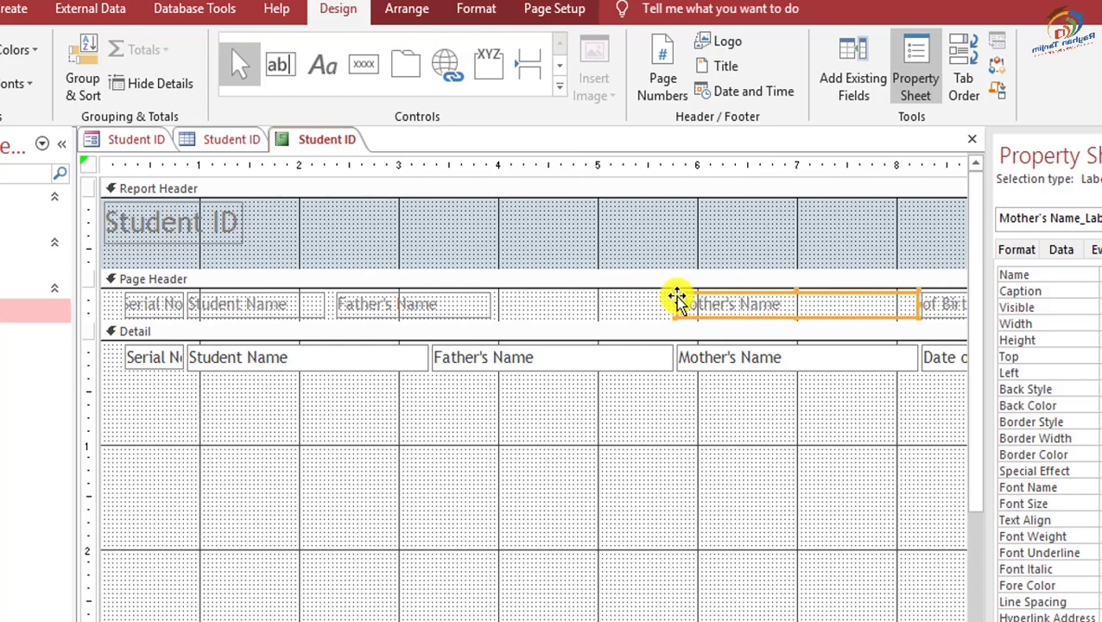
left_click_drag(676, 298, 502, 300)
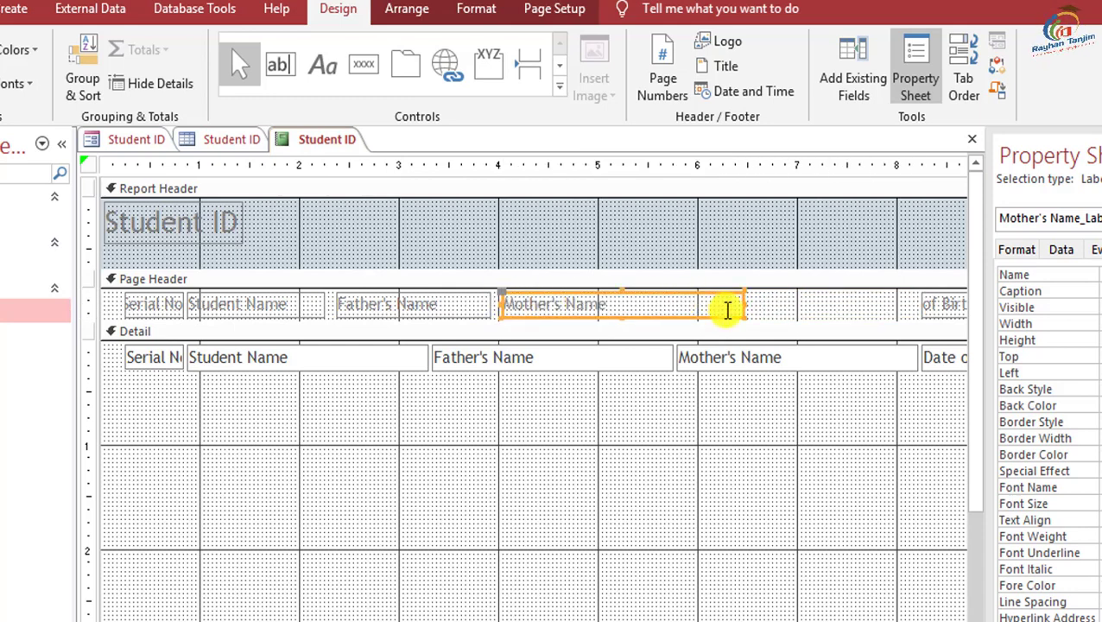
left_click_drag(746, 303, 641, 304)
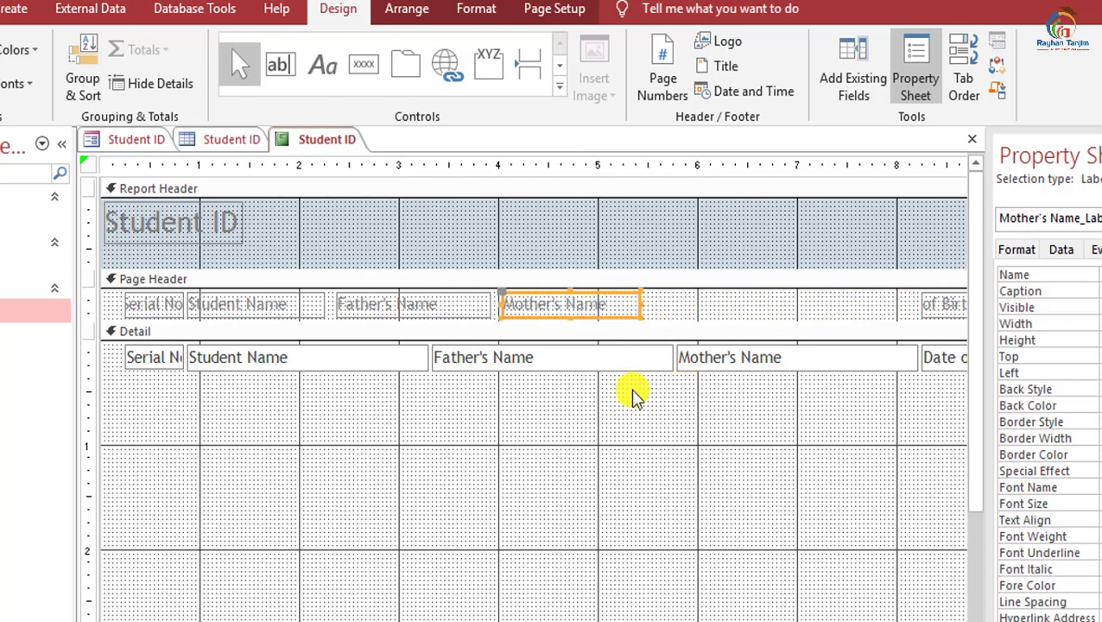
Shift the page header labels after Mother's Name, up to Permanent Address, leftward to close the gaps between them.
key("Tab")
left_click_drag(484, 302, 216, 298)
left_click_drag(545, 298, 374, 291)
key("Tab")
left_click_drag(805, 292, 622, 297)
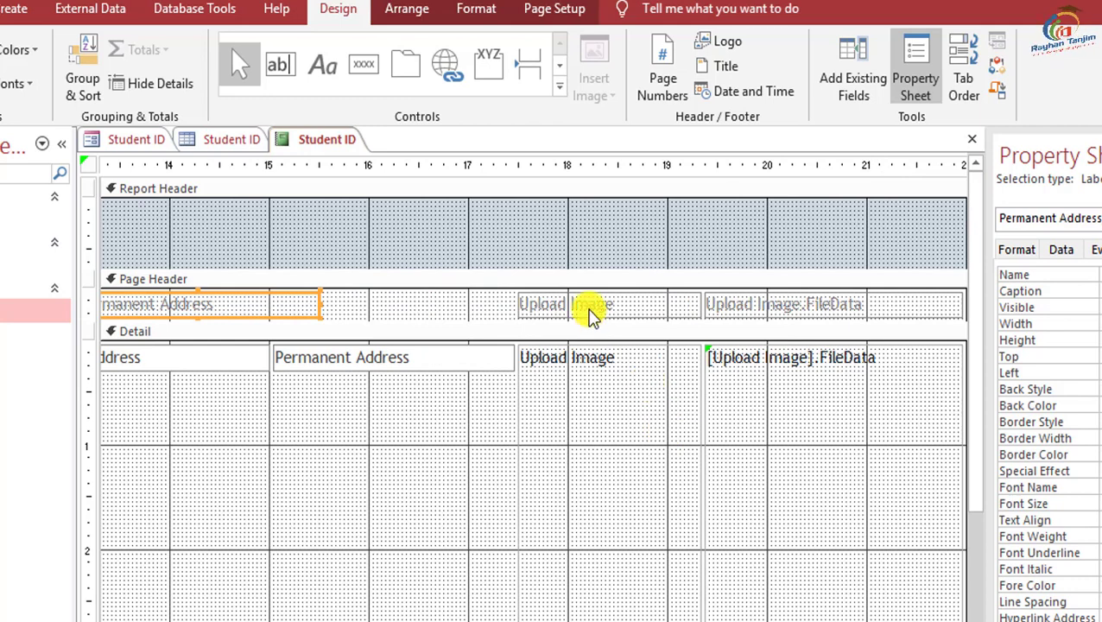
Move the Upload Image and Upload Image.FileData labels in the page header leftward, close behind the Permanent Address label.
left_click(518, 298)
left_click_drag(519, 294, 345, 305)
left_click(778, 305)
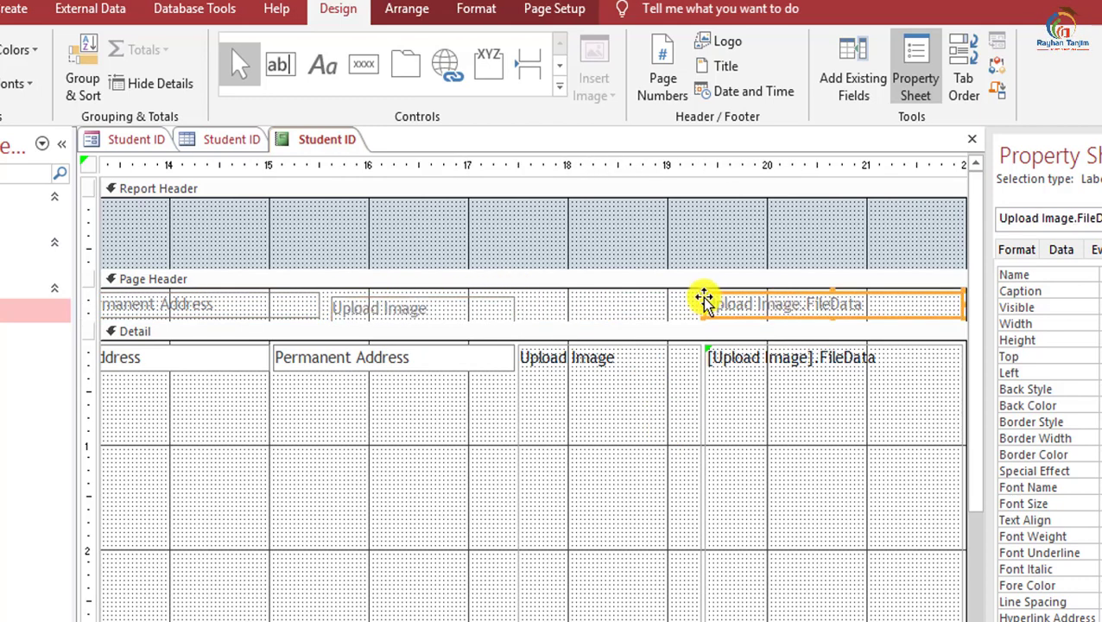
left_click_drag(706, 297, 525, 302)
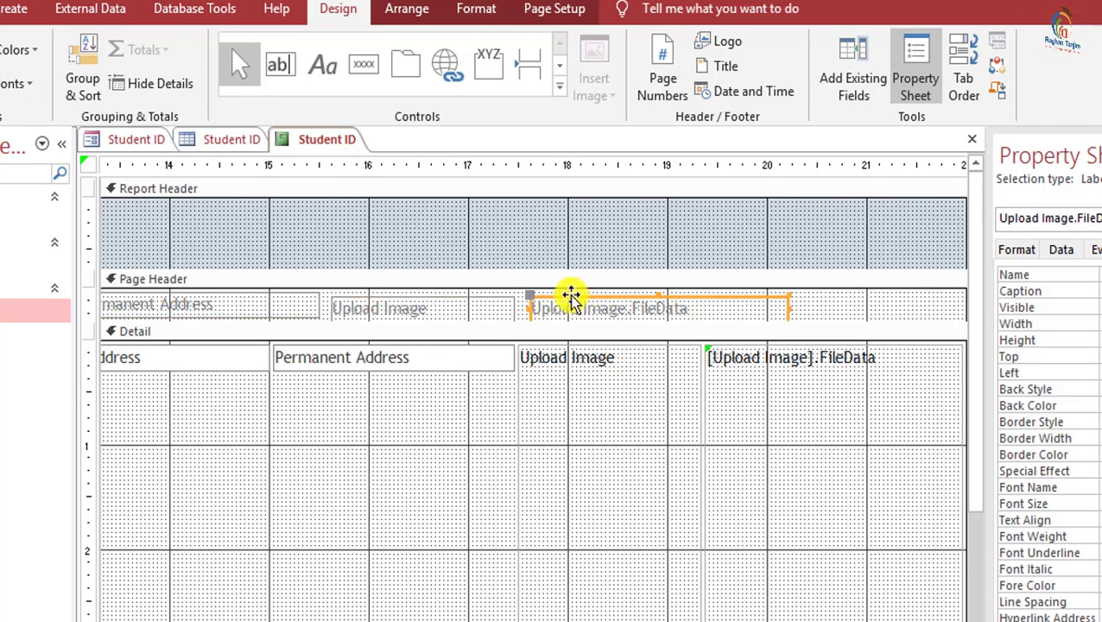
right_click(4, 316)
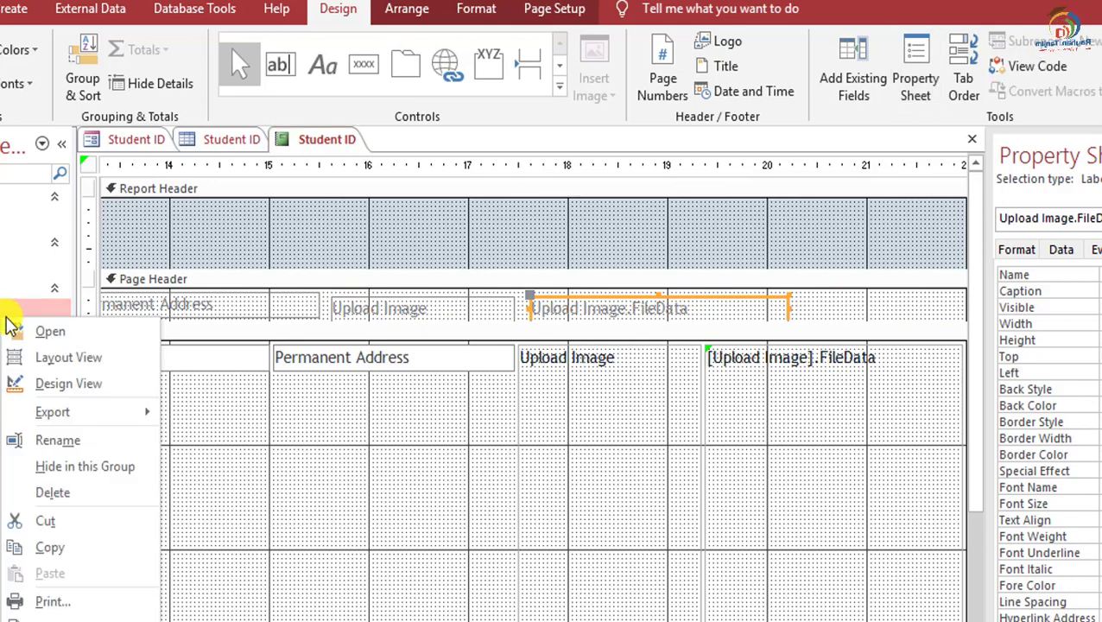
key("Escape")
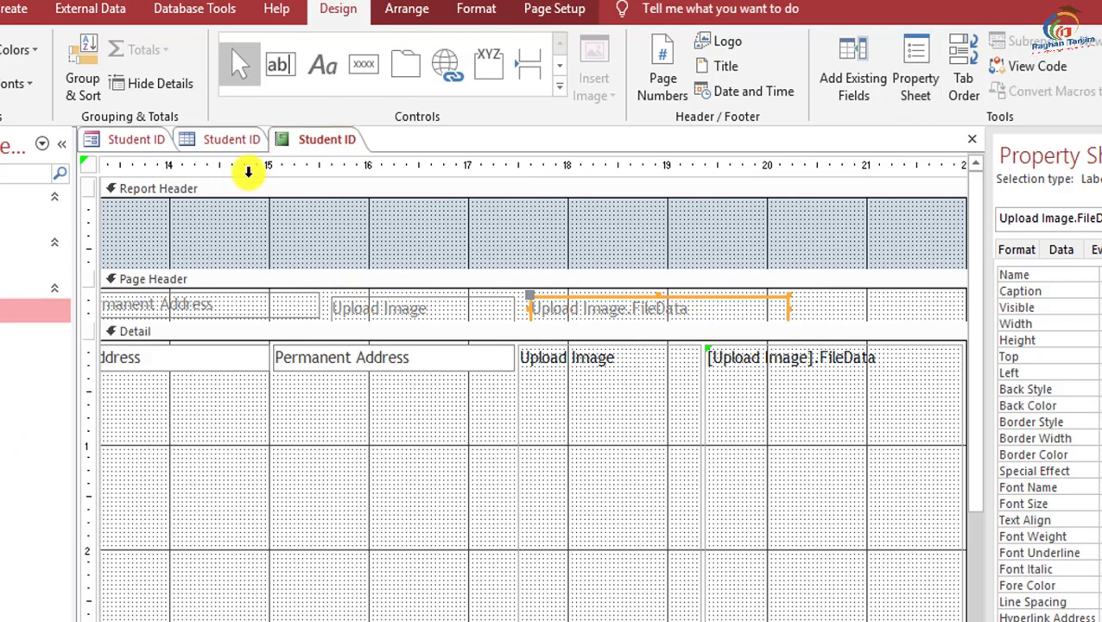
Save the report design and show the report in Report View to check the header labels against the record's values.
right_click(308, 142)
left_click(319, 142)
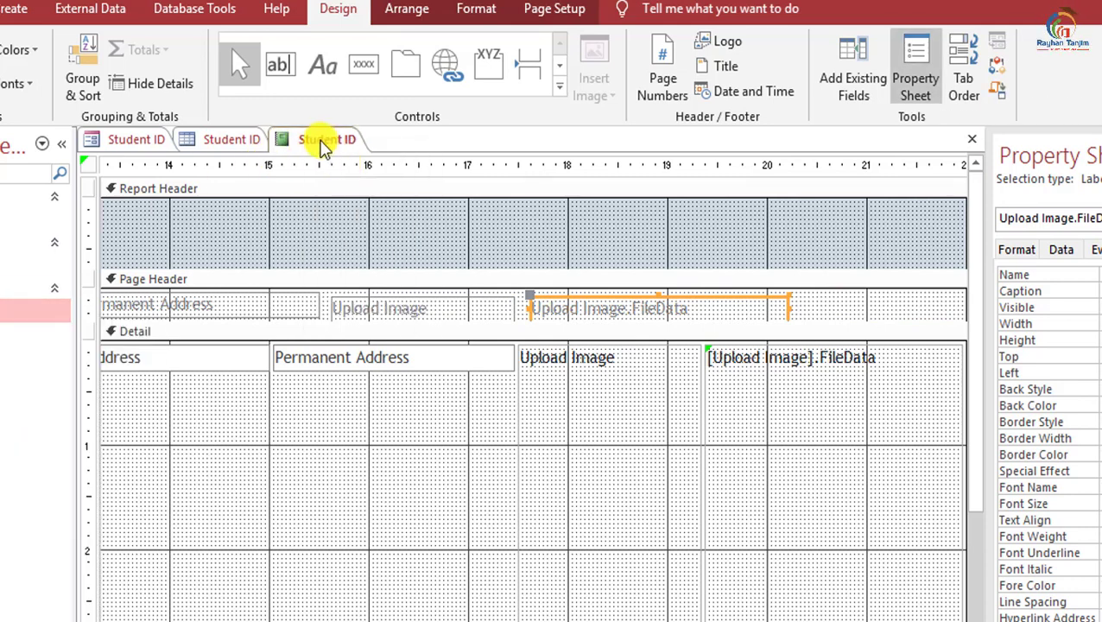
right_click(319, 142)
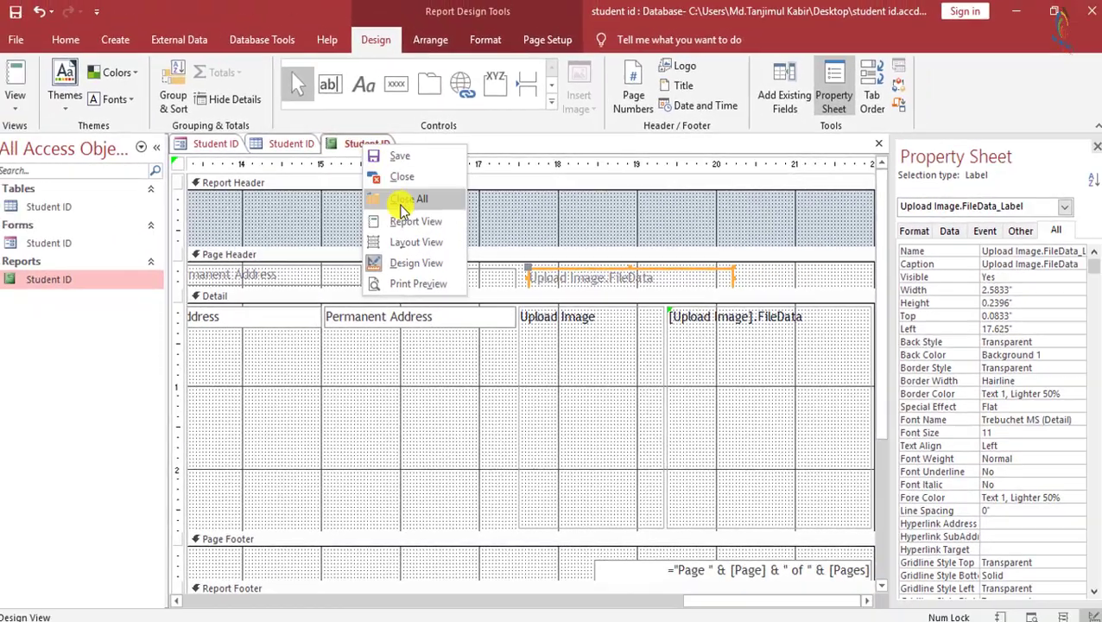
left_click(412, 221)
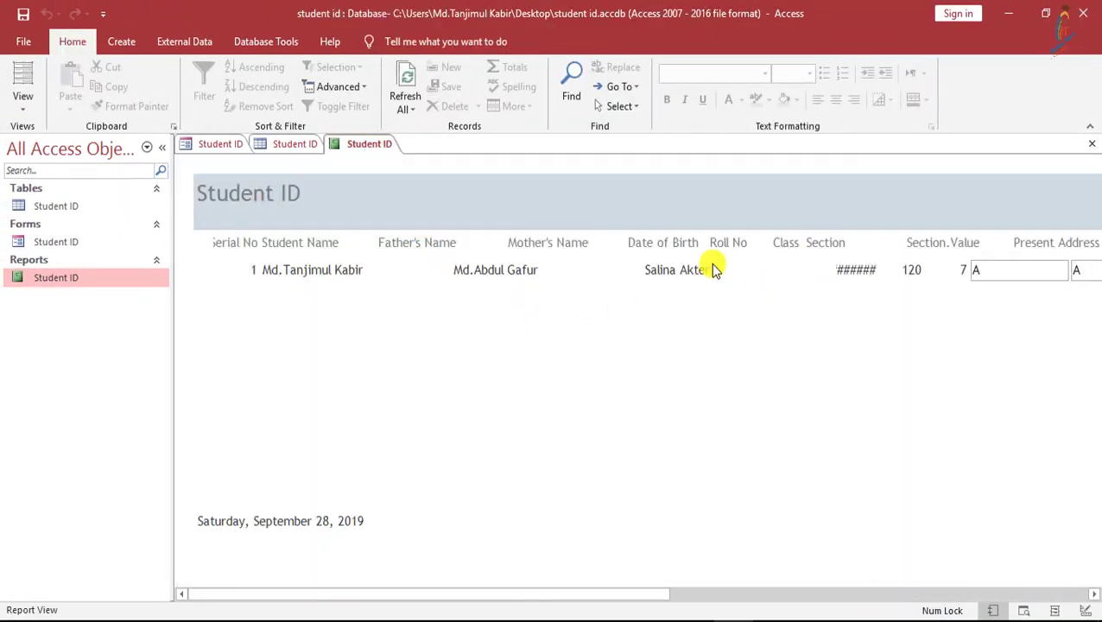
mouse_move(493, 580)
left_mouse_down()
mouse_move(948, 580)
mouse_move(492, 588)
left_mouse_up()
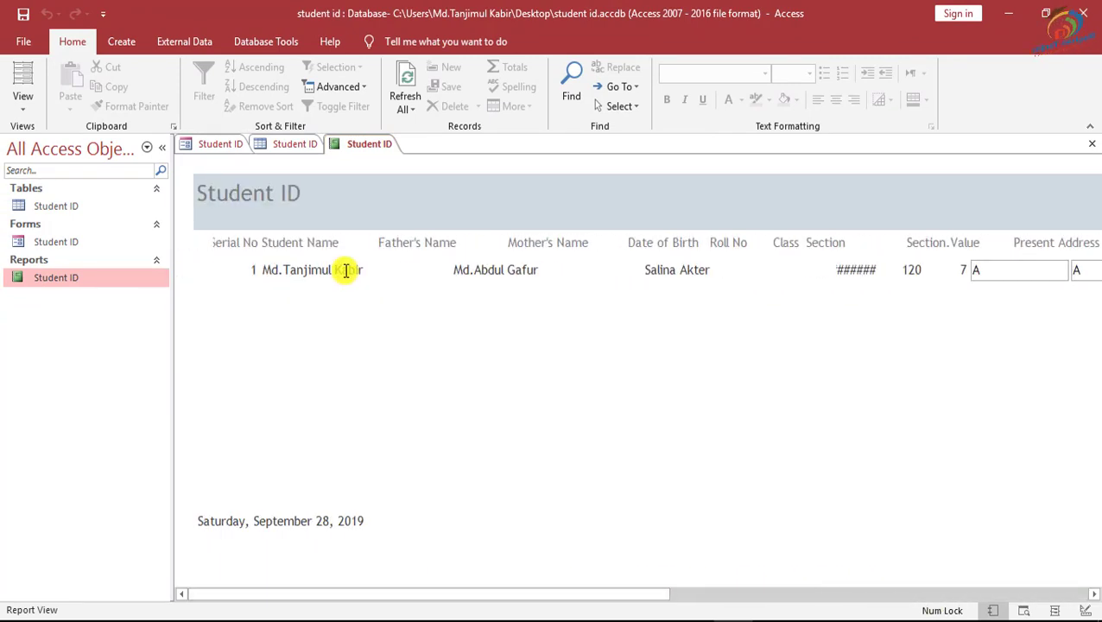
left_click(476, 270)
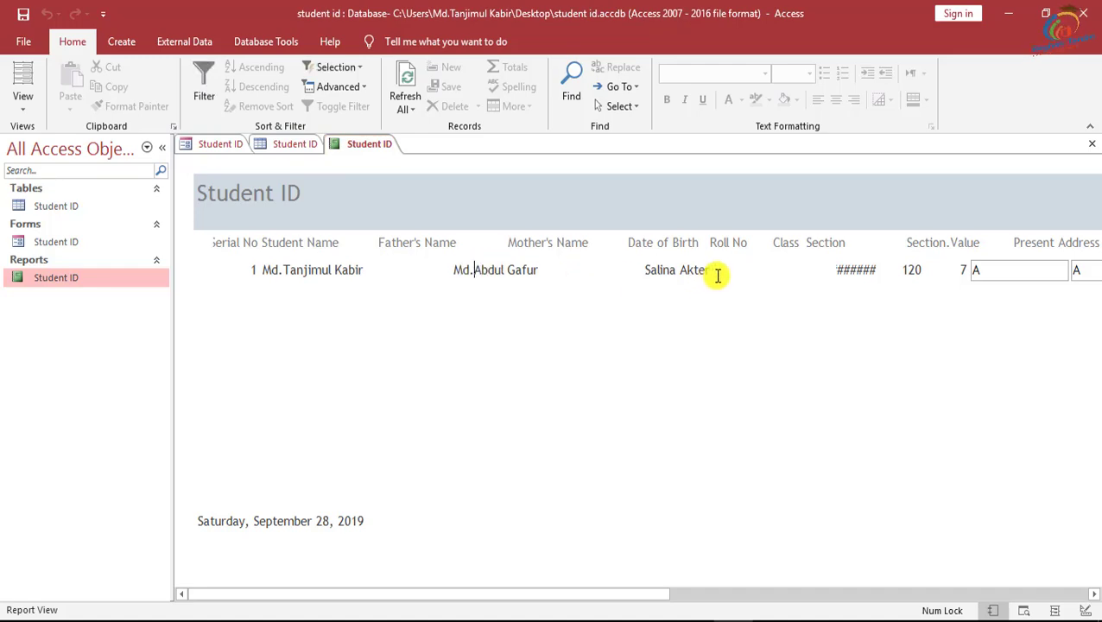
Return the report to Design View and narrow the Student Name text box in the Detail section to match its header label.
right_click(89, 278)
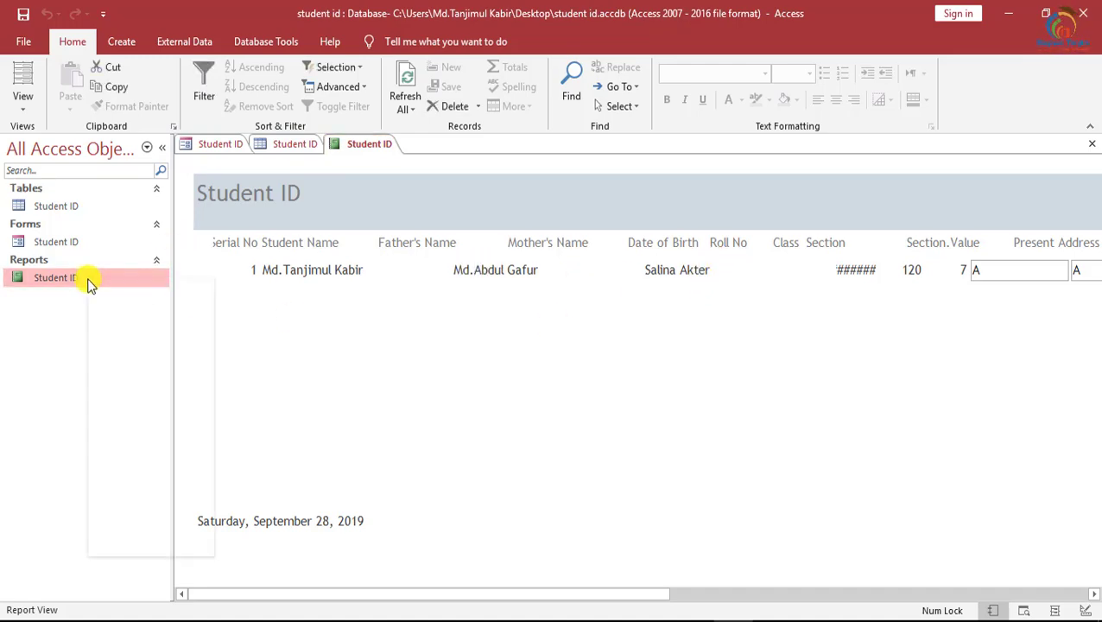
left_click(146, 330)
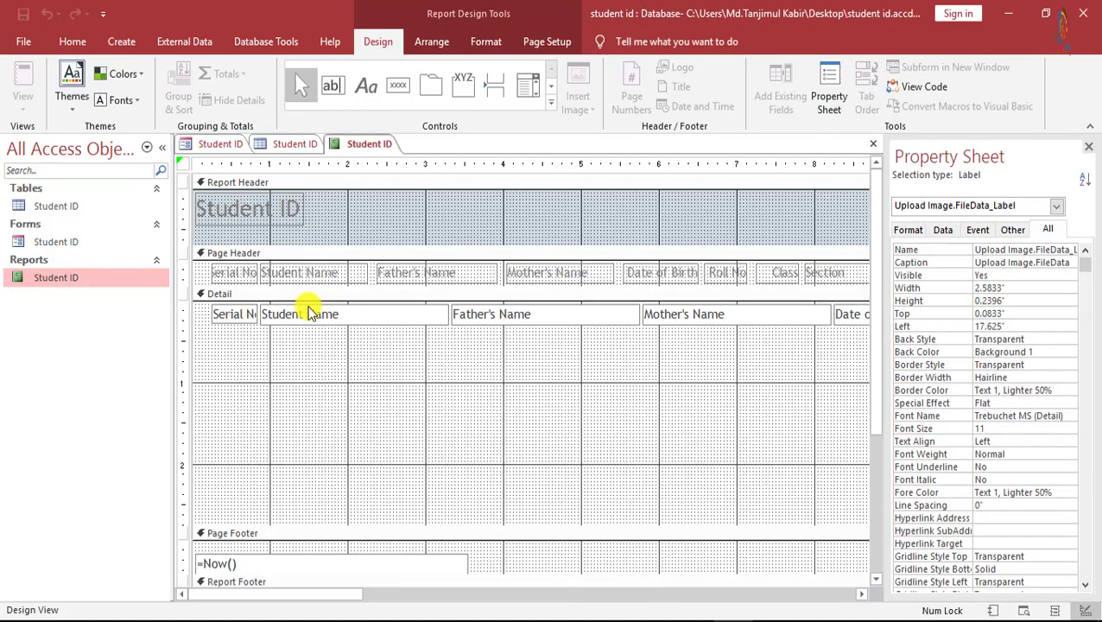
left_click(318, 320)
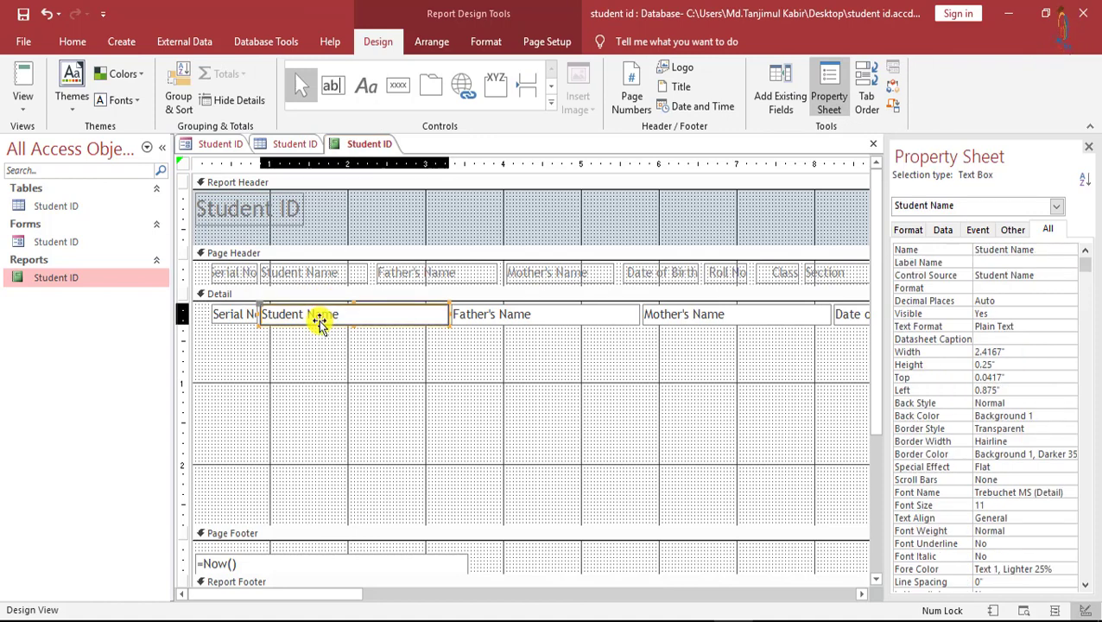
left_click_drag(393, 309, 367, 307)
Shift and narrow the Father's Name and Mother's Name text boxes in the Detail section to line up under their header labels.
left_click(467, 318)
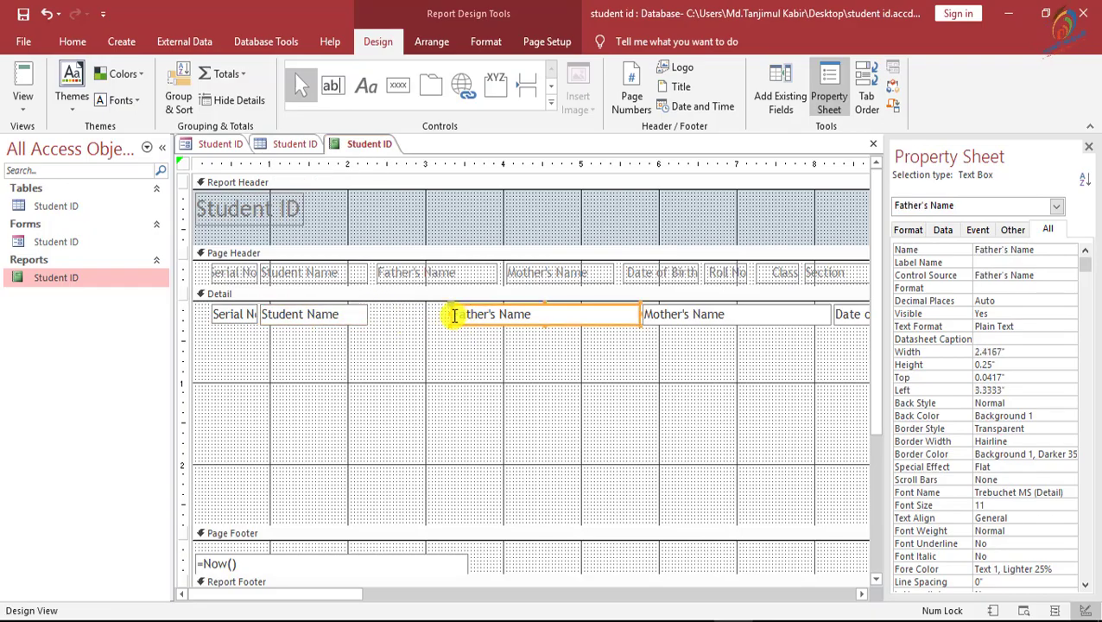
left_click_drag(450, 315, 377, 312)
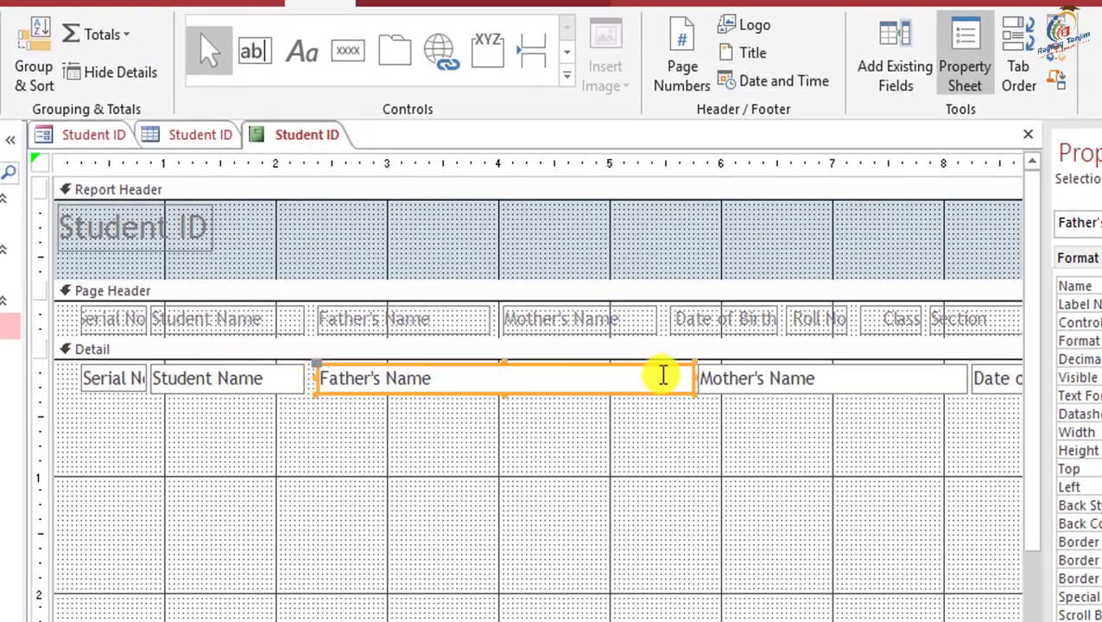
left_click_drag(696, 375, 489, 377)
left_click_drag(701, 380, 505, 371)
left_click_drag(778, 379, 660, 378)
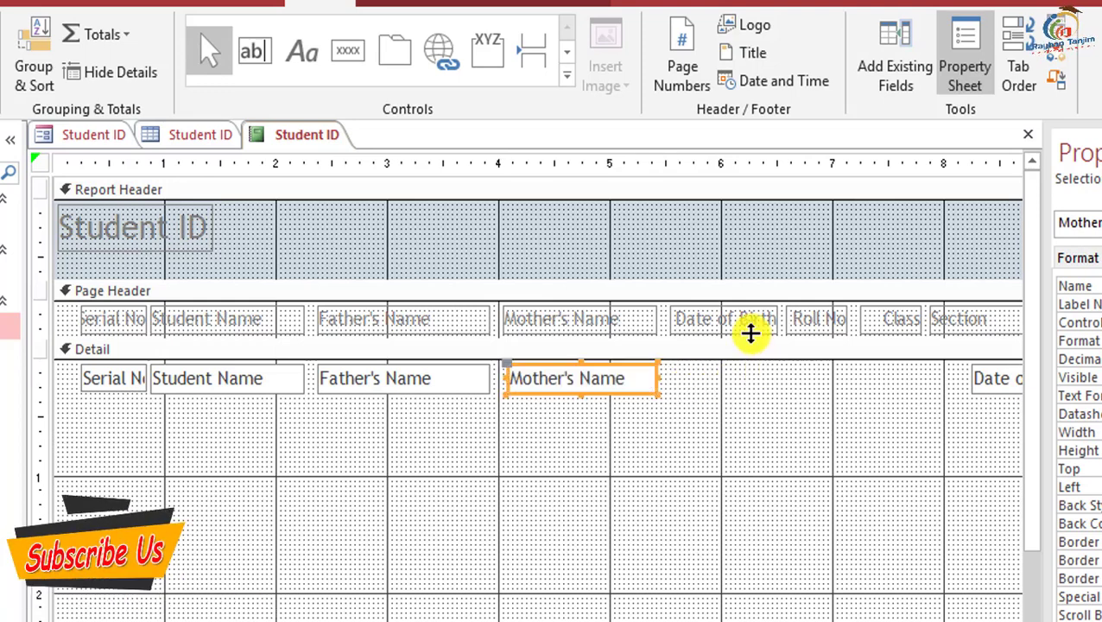
Align the Detail fields from Date of Birth through Roll No, Class, Section and the remaining columns under their page header labels.
left_click(974, 374)
left_click_drag(973, 373, 776, 378)
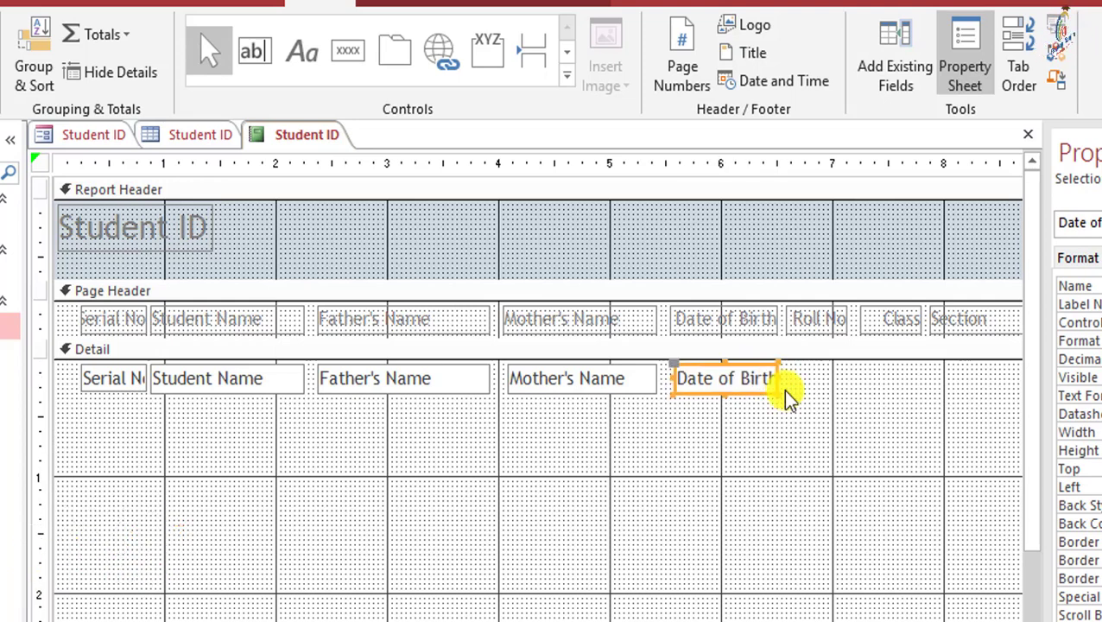
scroll(787, 394, "right", 5)
left_click(668, 368)
left_click_drag(667, 367, 410, 374)
left_click(734, 381)
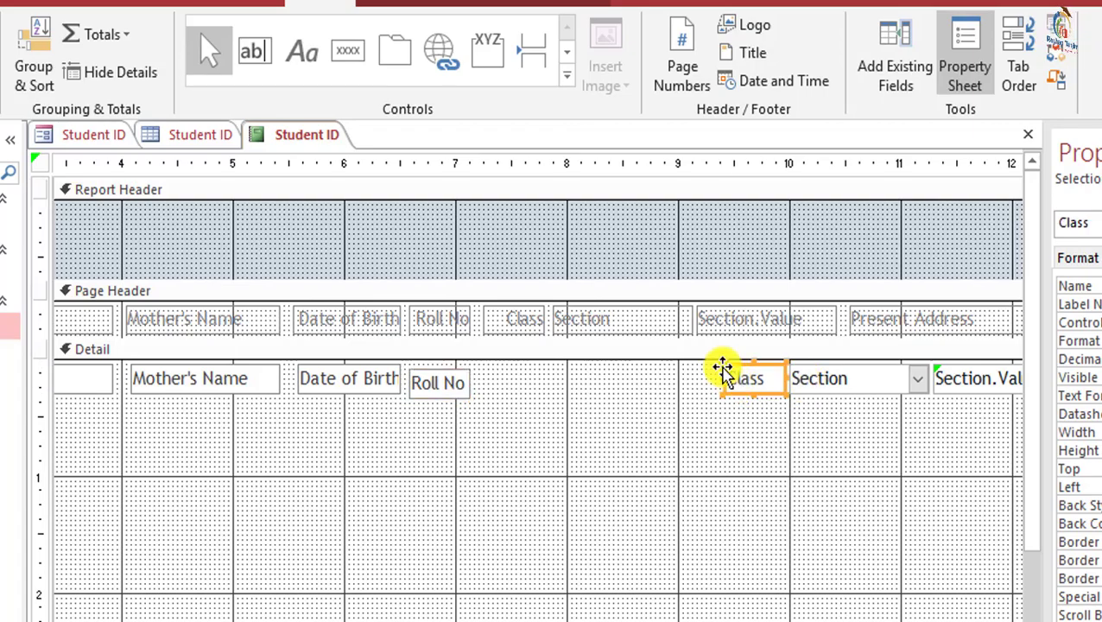
scroll(721, 369, "right", 10)
scroll(359, 434, "left", 12)
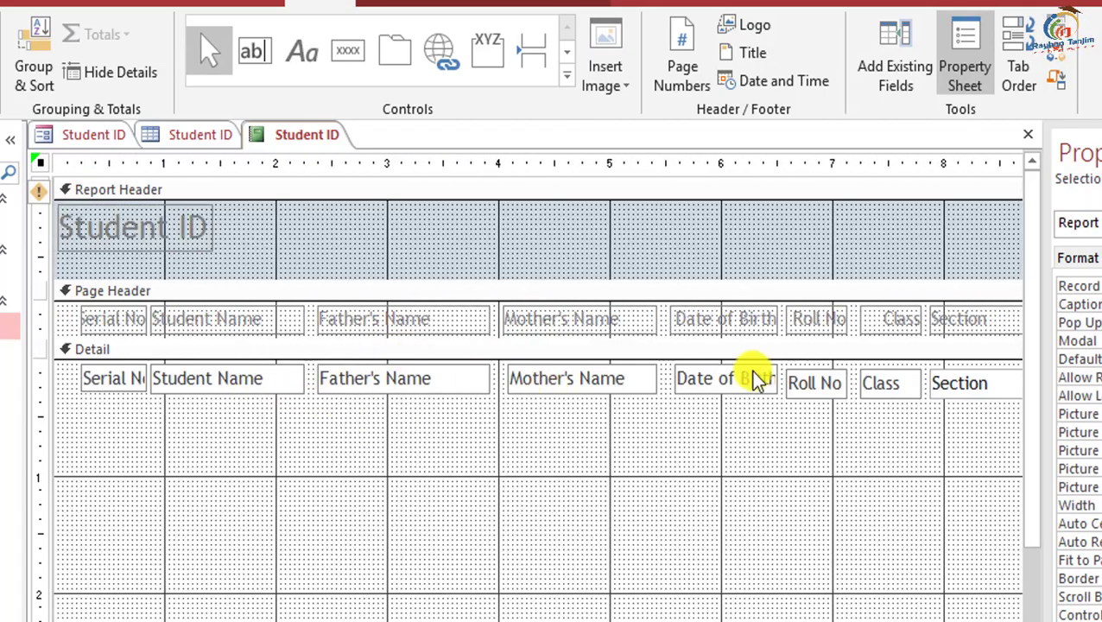
Widen the Serial No header label and the Serial No text box slightly leftward to fit their text.
left_click(81, 317)
left_click_drag(76, 318, 67, 319)
left_click(84, 385)
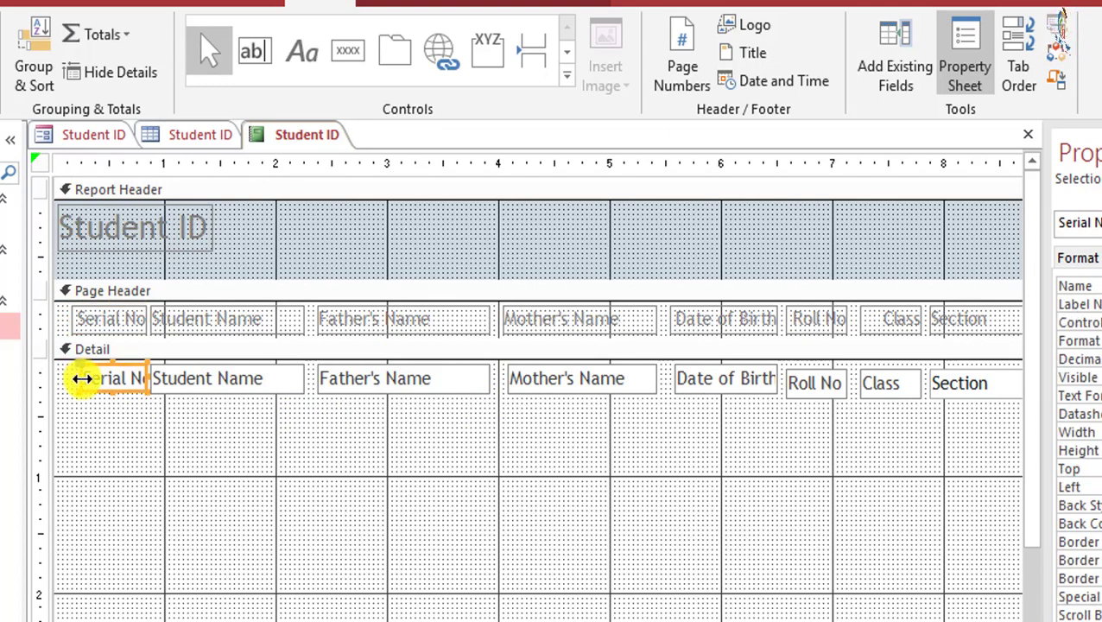
left_click_drag(81, 381, 74, 380)
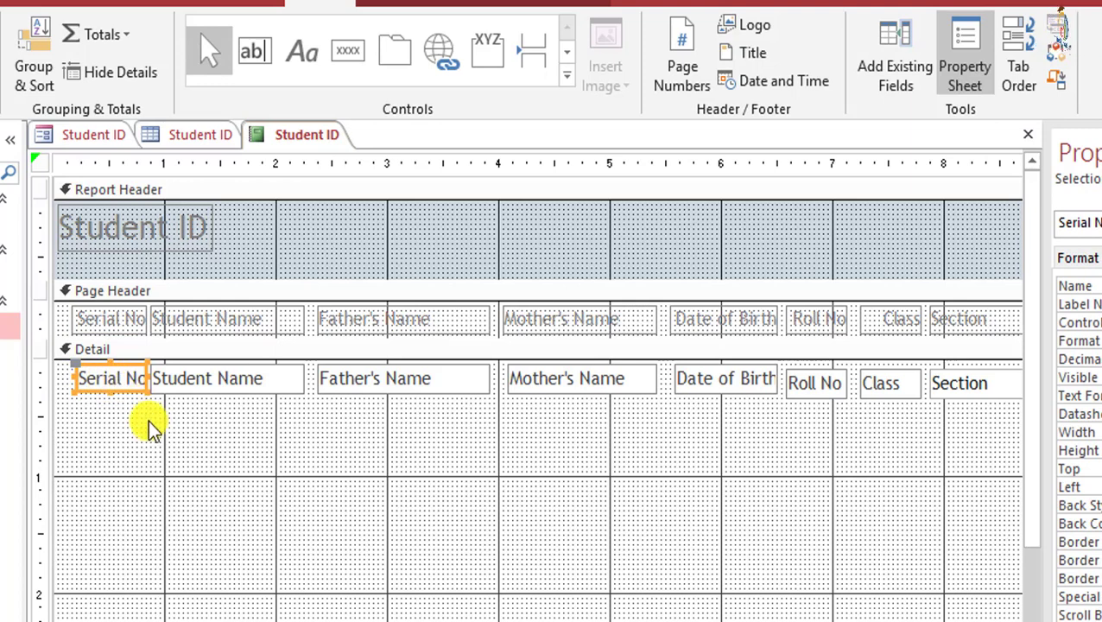
Widen the Student ID title label in the report header to about 8.6 inches and centre its text.
left_click(185, 234)
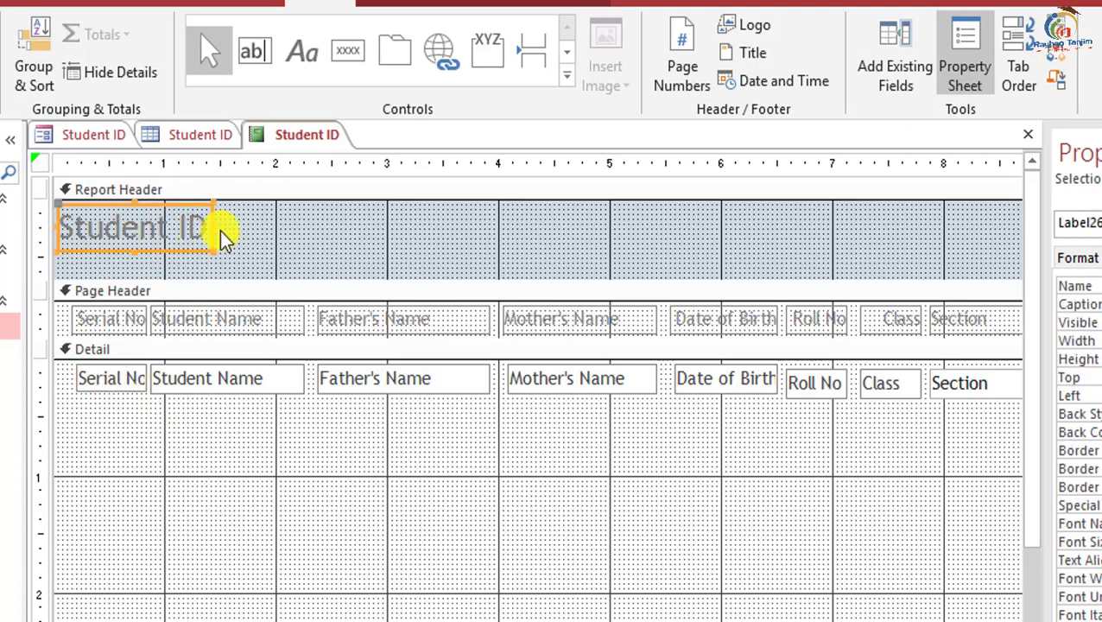
left_click_drag(211, 227, 1018, 257)
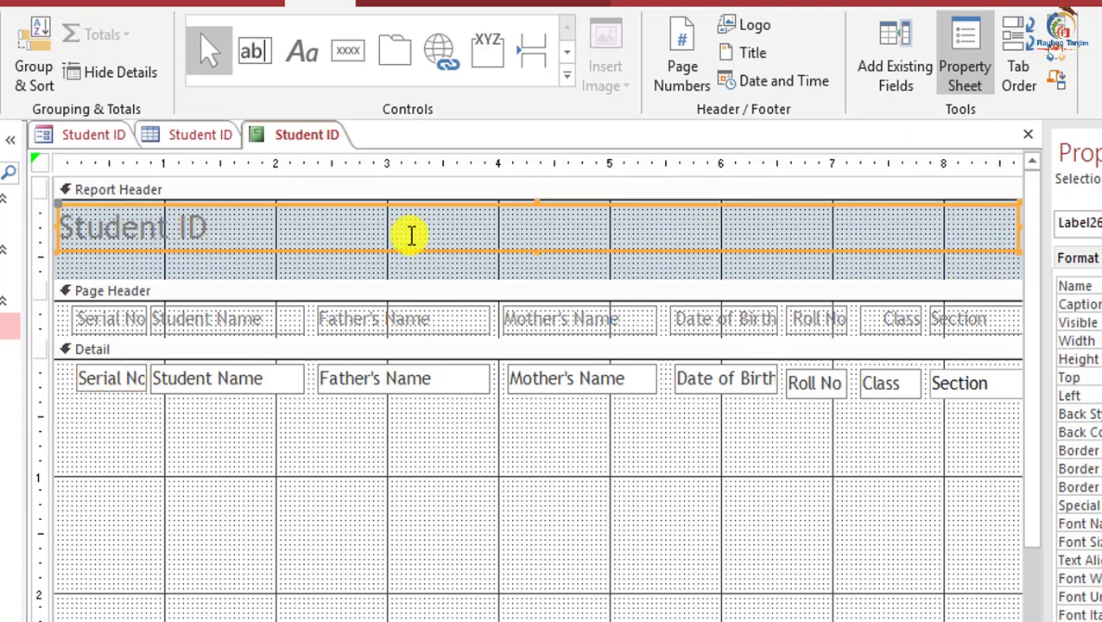
left_click(294, 2)
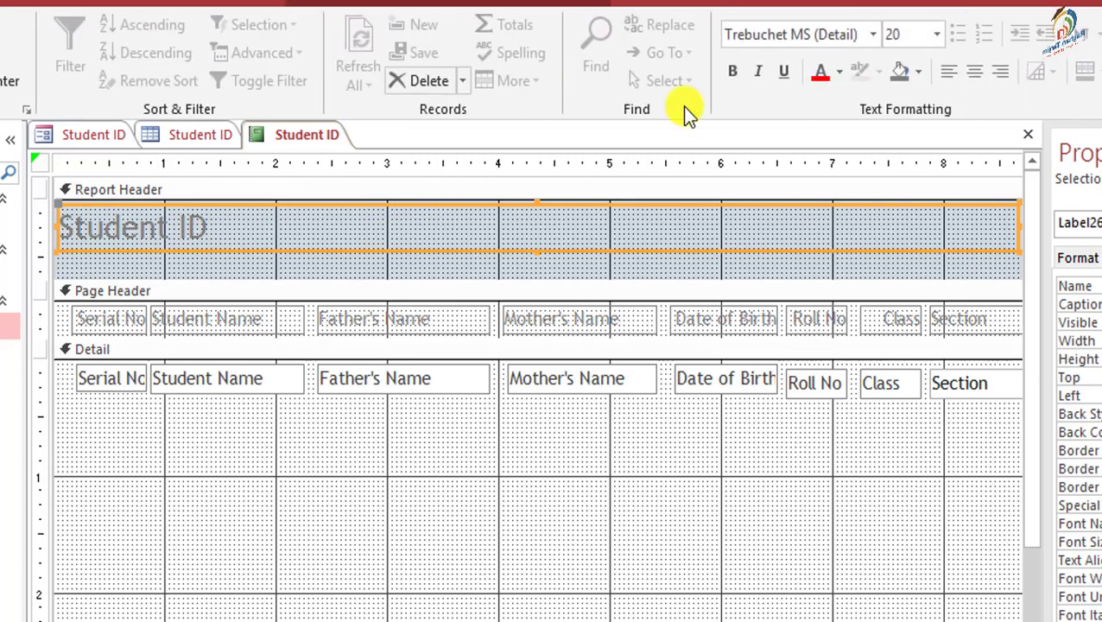
left_click(976, 70)
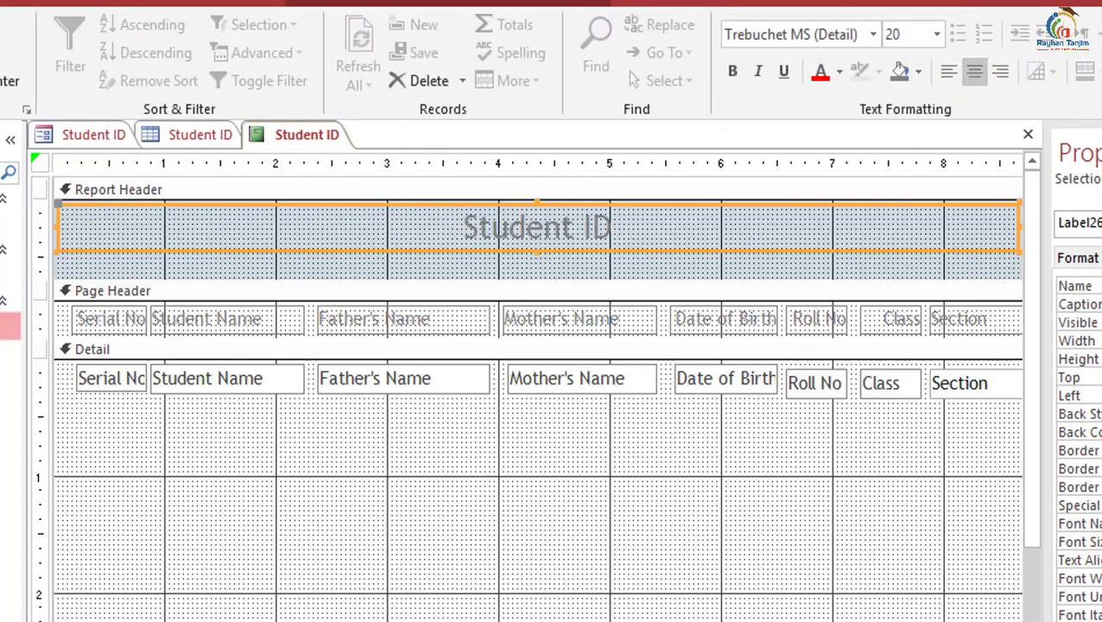
Save the report design and show the report in Report View to check the centred title and aligned fields.
right_click(8, 326)
left_click(81, 168)
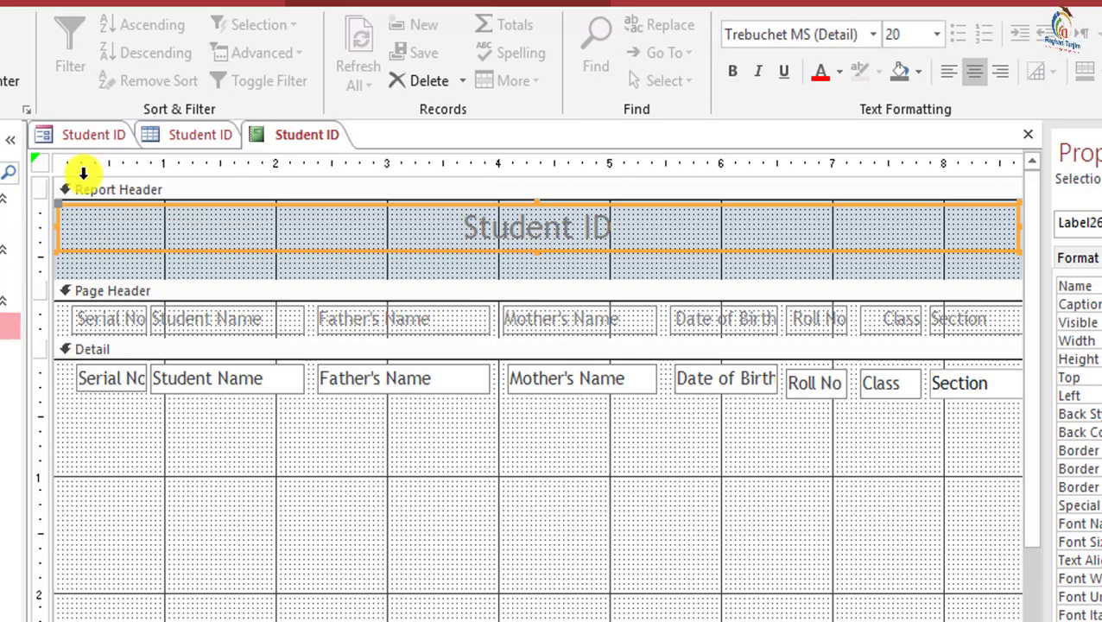
right_click(328, 141)
left_click(353, 155)
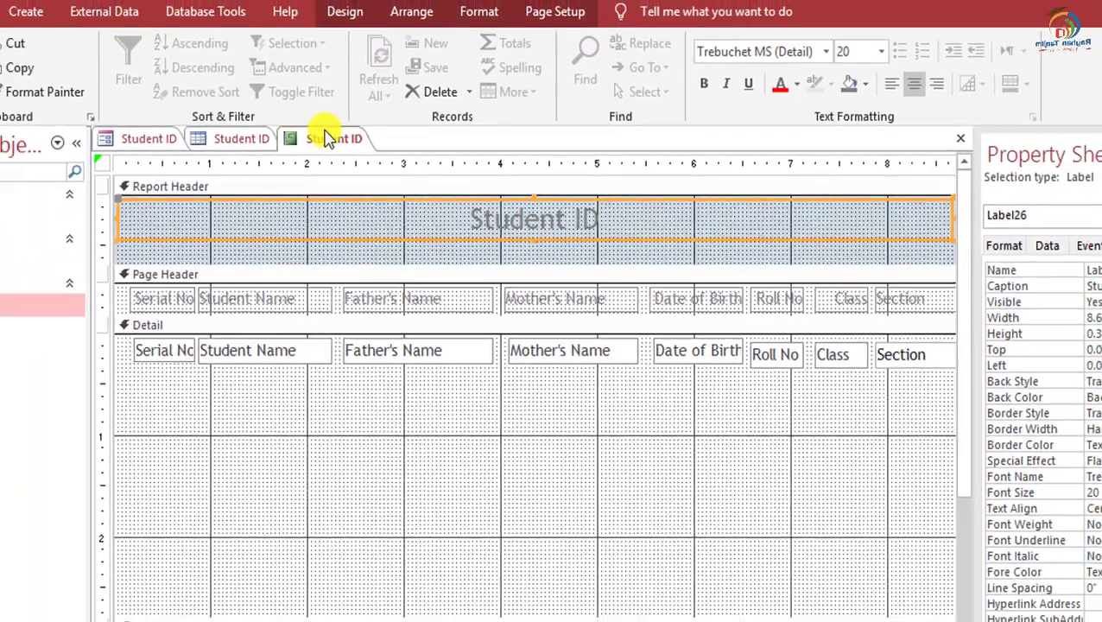
left_click(31, 104)
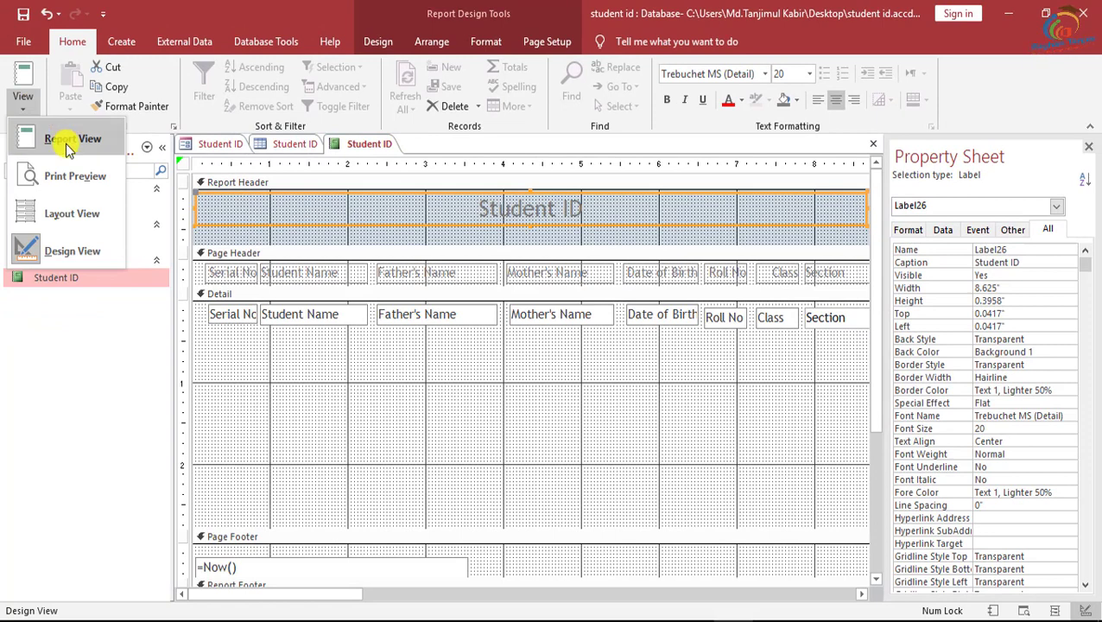
left_click(57, 139)
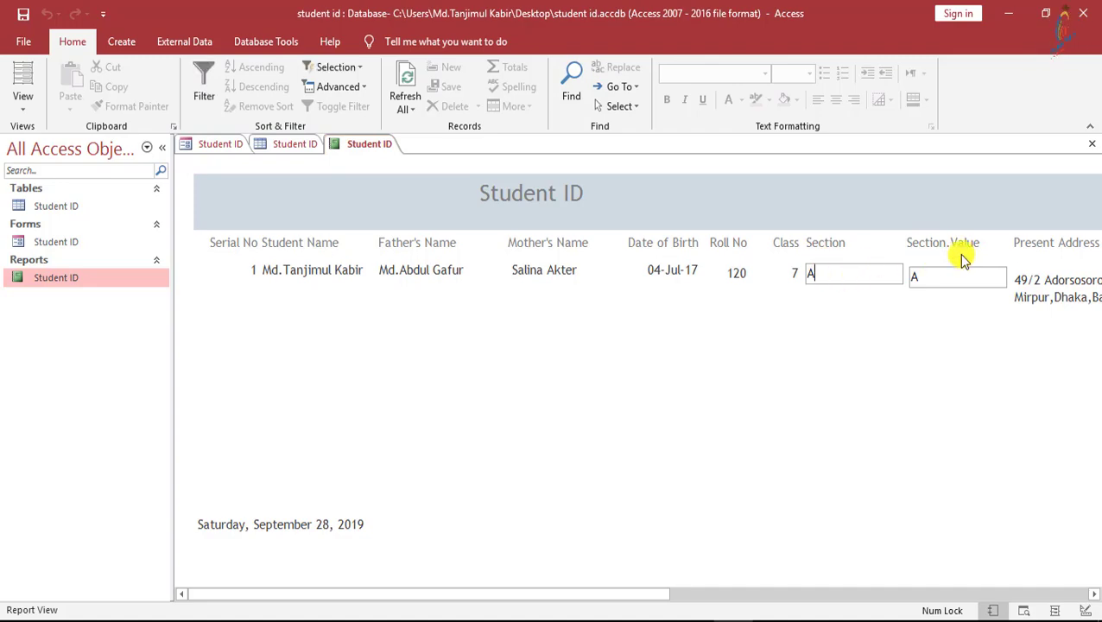
Return the report to Design View and delete the Section.Value and Upload Image.FileData fields with their page header labels.
right_click(100, 280)
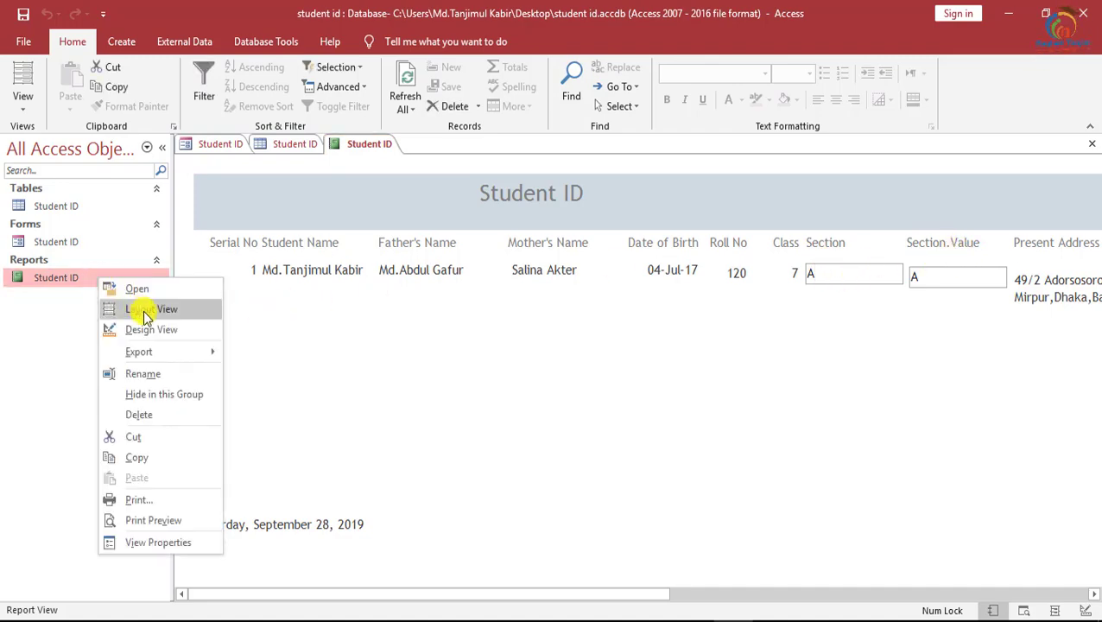
left_click(149, 329)
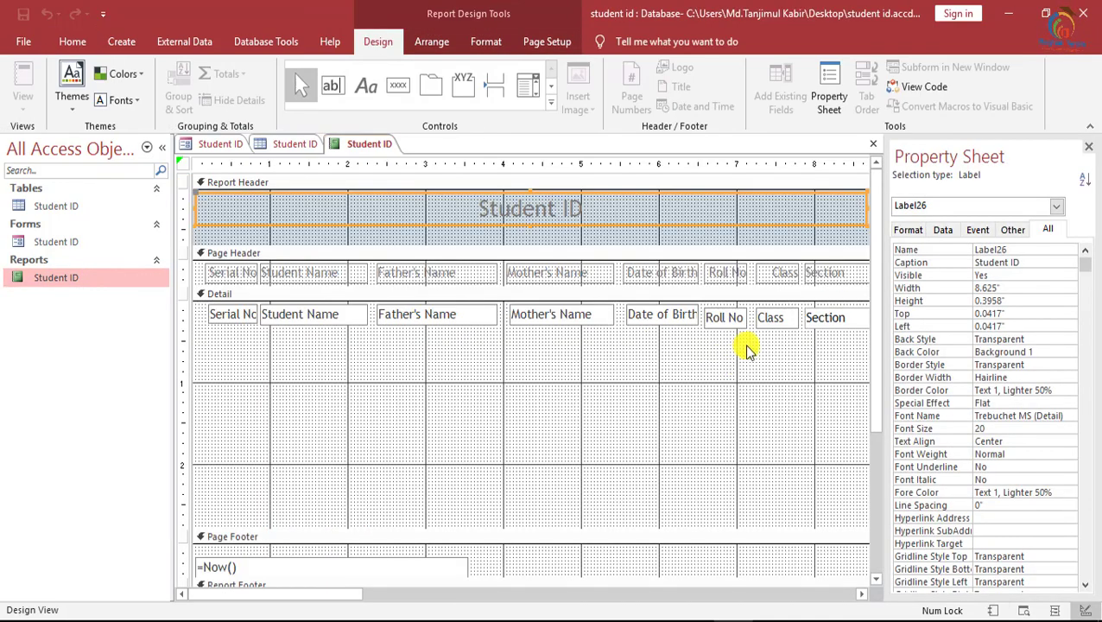
left_click_drag(337, 602, 485, 591)
left_click_drag(640, 379, 867, 322)
key("Delete")
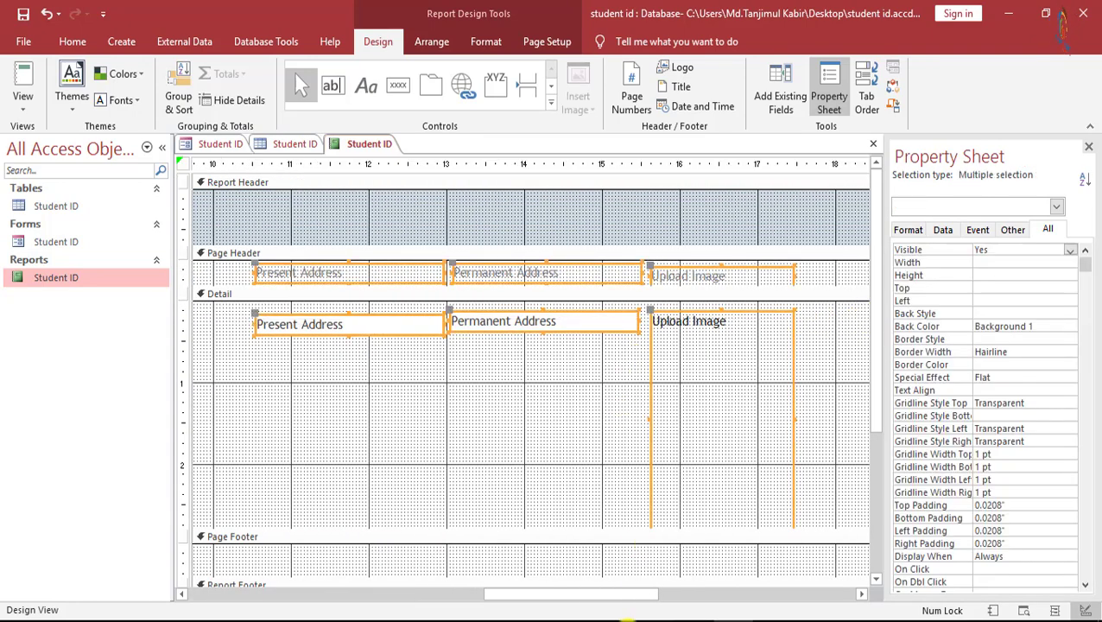
Move the Present Address, Permanent Address and Upload Image labels and fields leftward together, close behind the Section column.
left_click_drag(605, 594, 497, 595)
left_click_drag(595, 325, 486, 323)
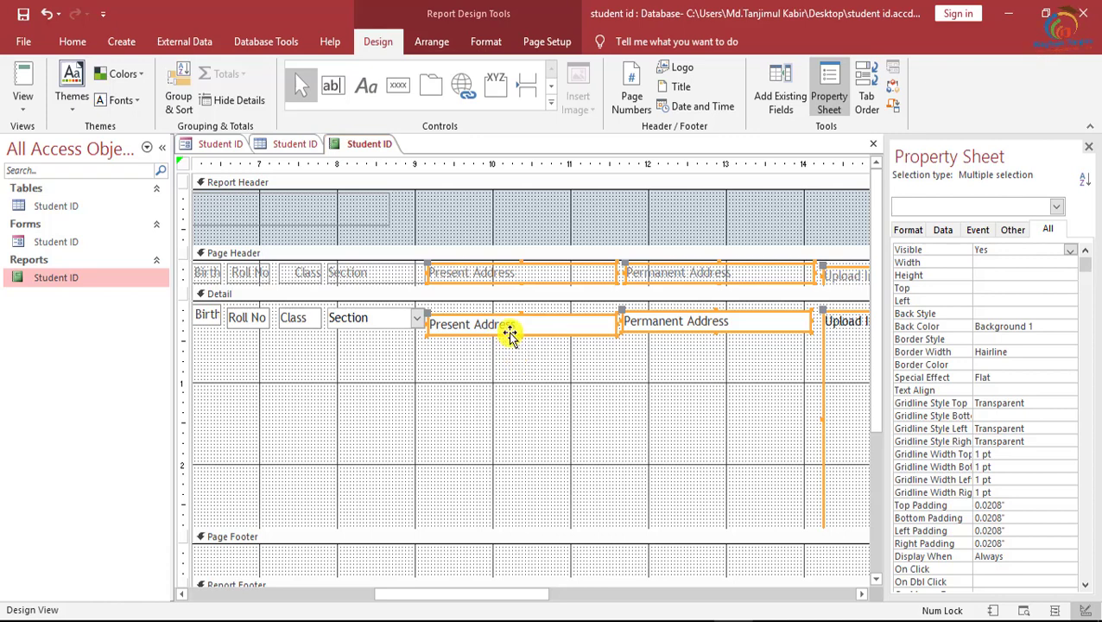
left_click(548, 356)
Nudge the Present Address and Permanent Address text boxes level with the Section field, shifting Permanent Address under its header label.
left_click(497, 331)
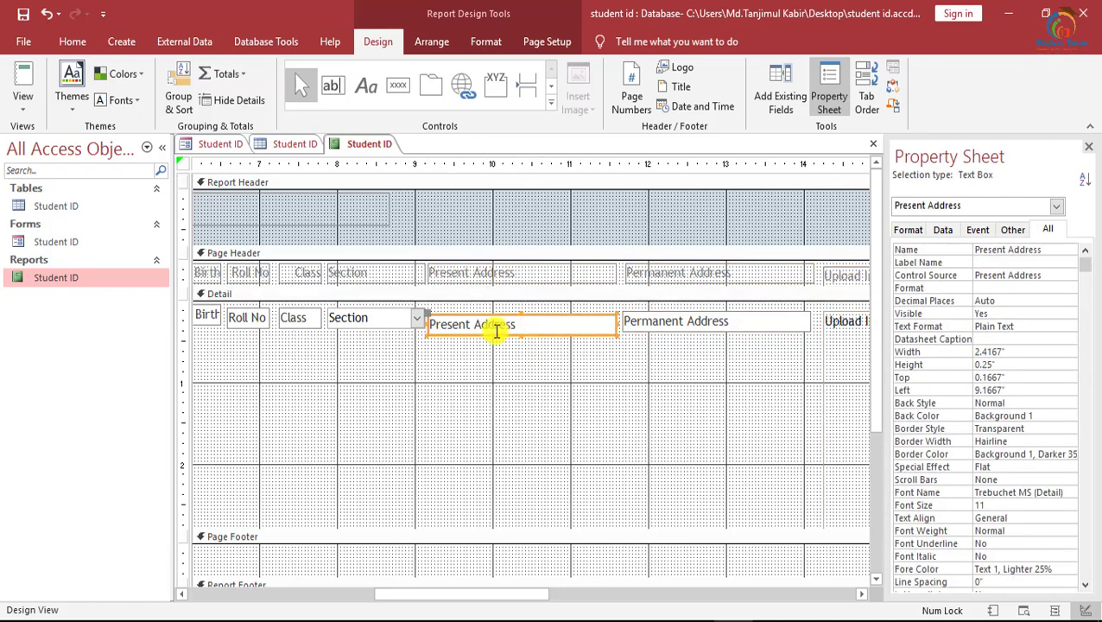
left_click_drag(452, 316, 451, 313)
left_click(657, 327)
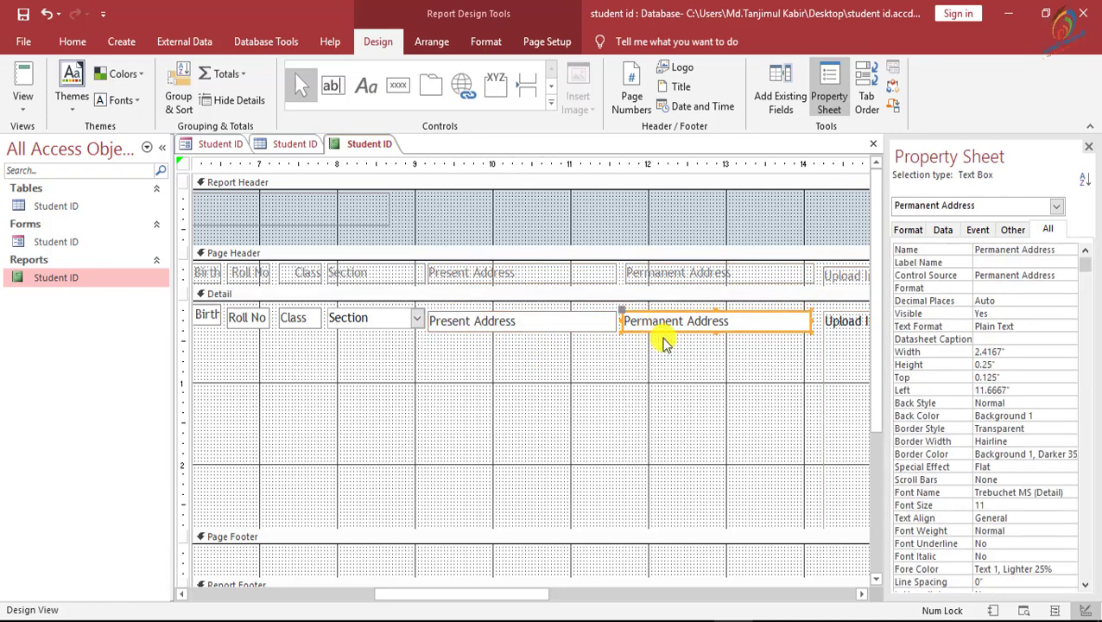
key("Up")
key("Right")
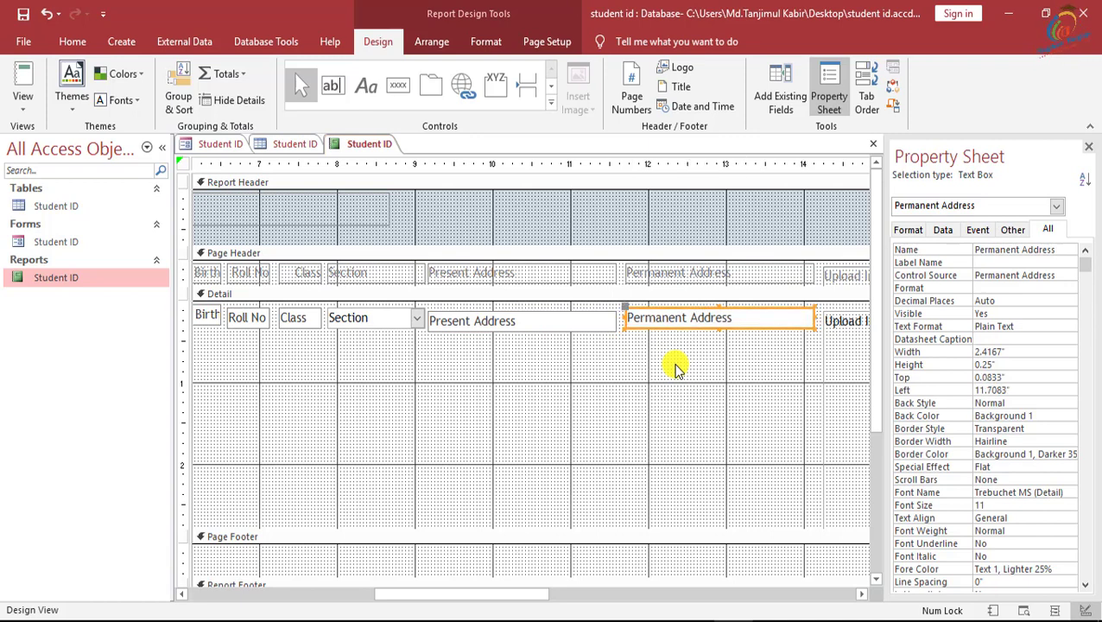
left_click(499, 321)
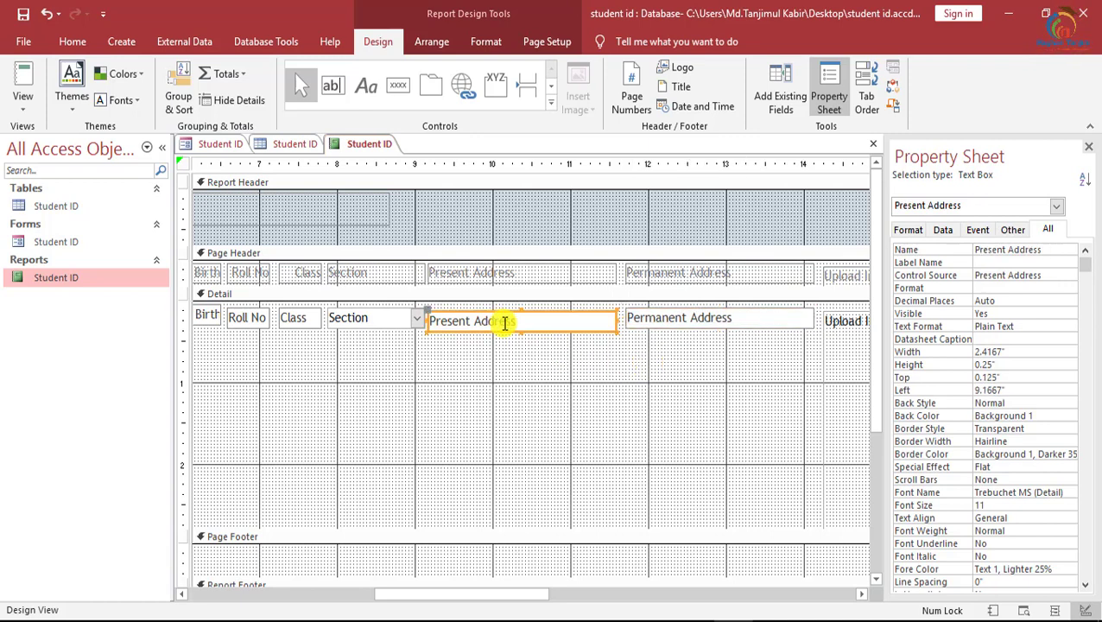
key("Up")
left_click(602, 386)
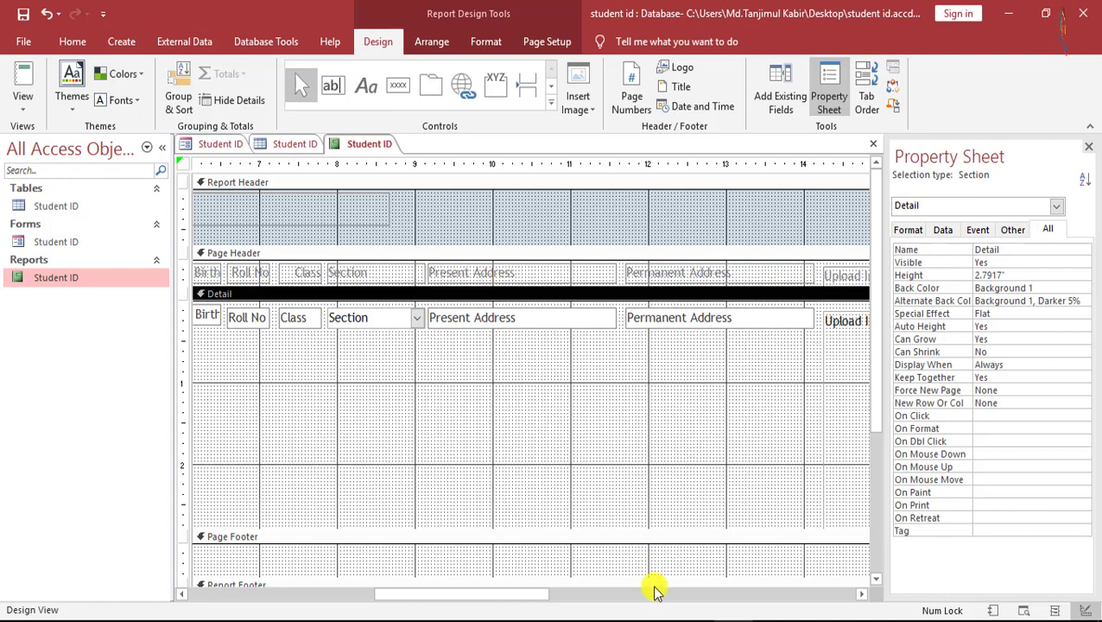
Save the report design, show it in Report View and check the columns across to Upload Image.
right_click(369, 147)
left_click(376, 154)
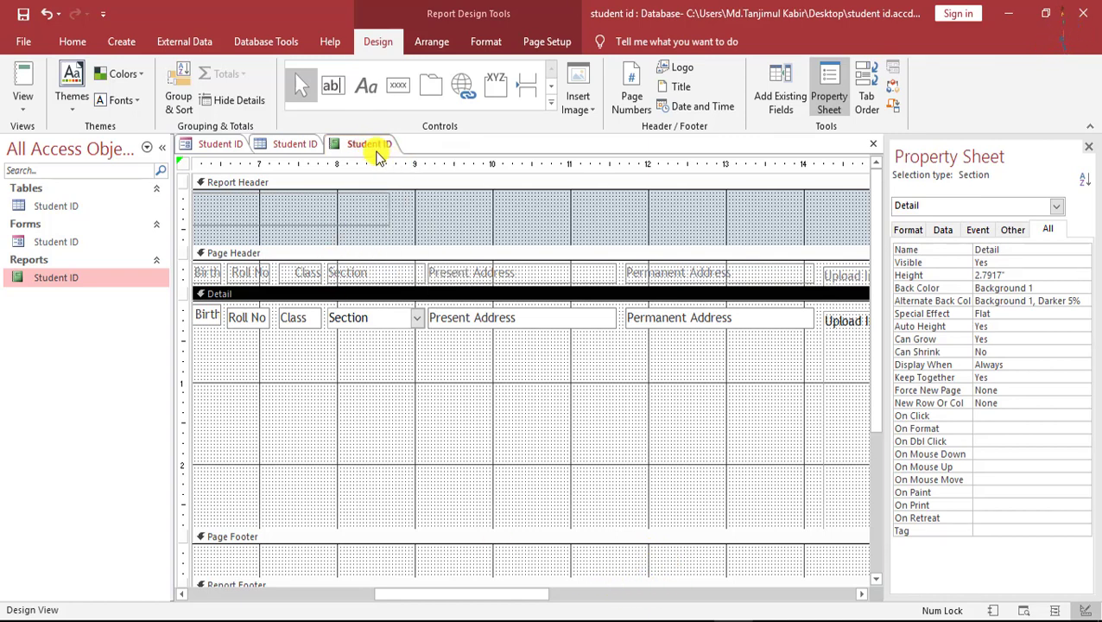
right_click(367, 149)
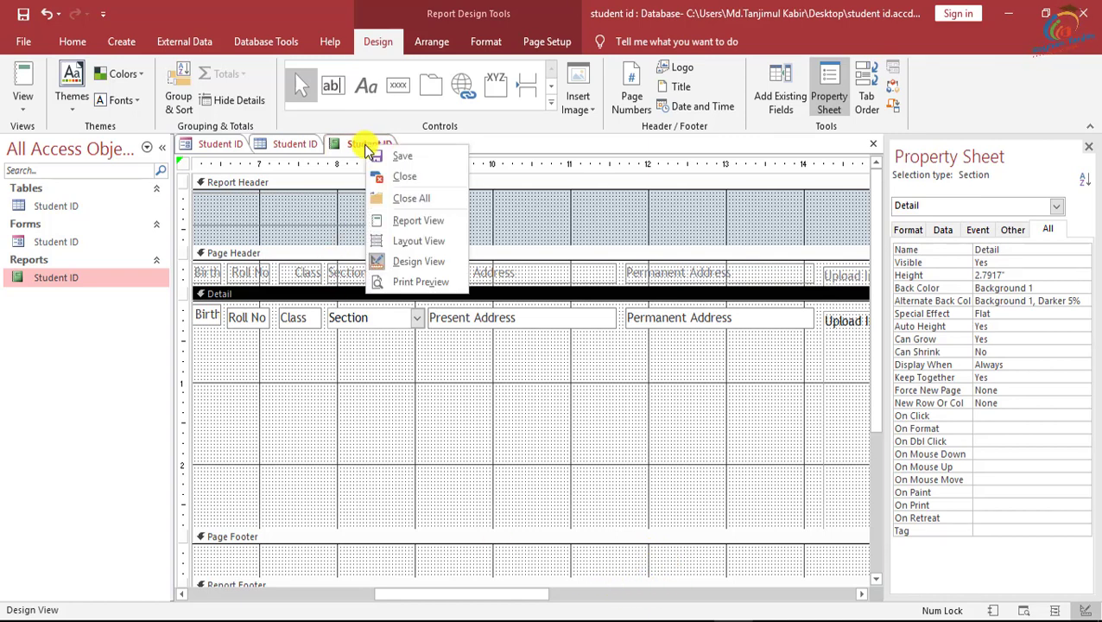
left_click(24, 110)
left_click(45, 143)
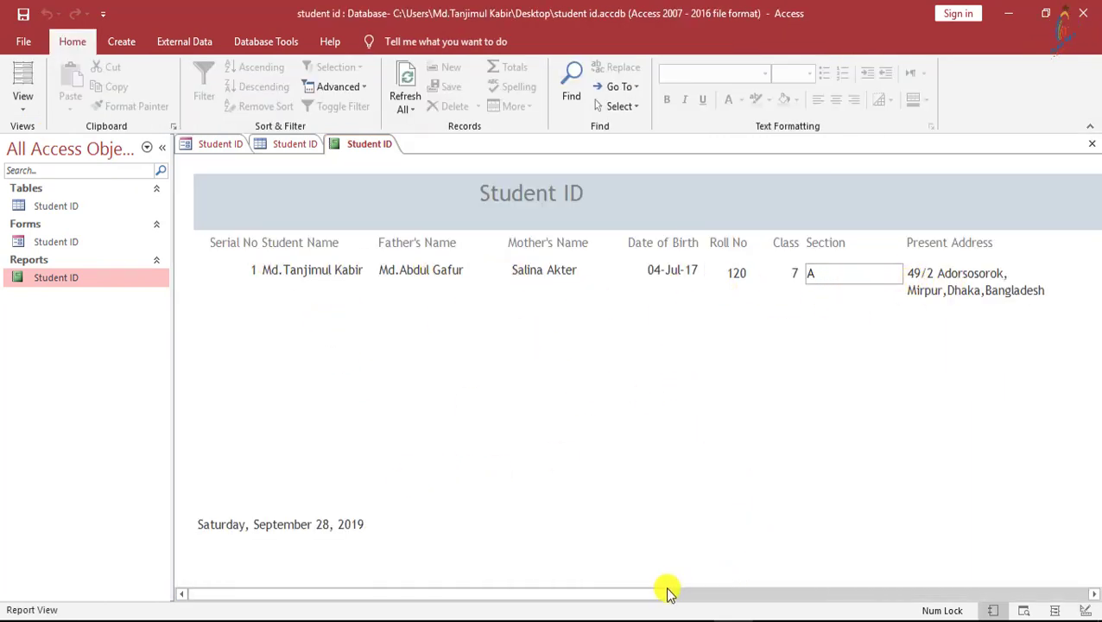
left_click_drag(668, 593, 929, 594)
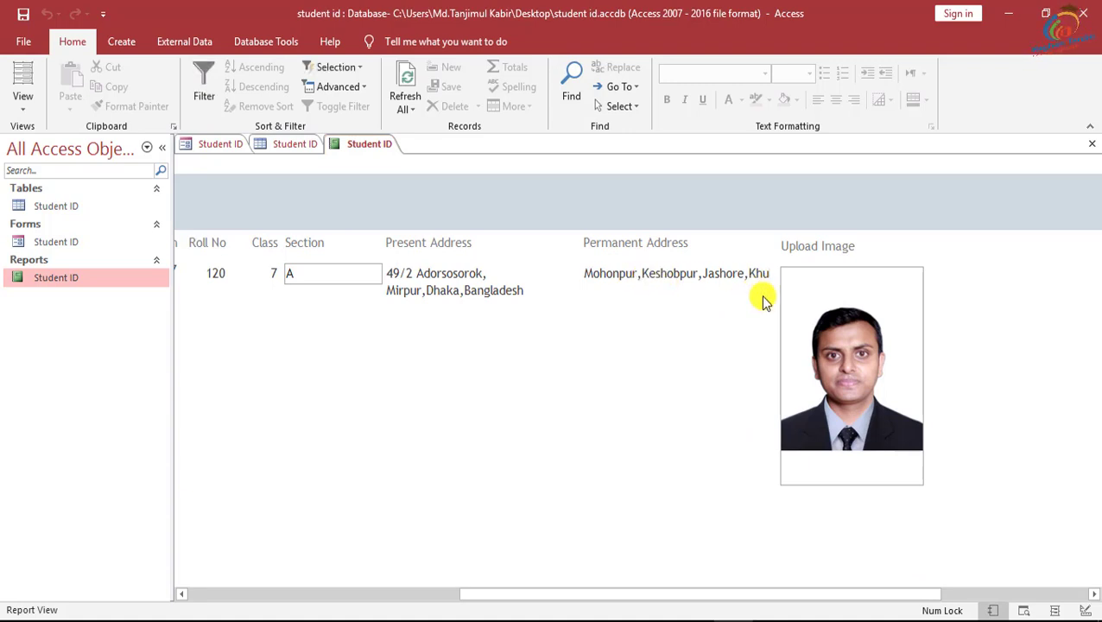
left_click_drag(837, 594, 570, 596)
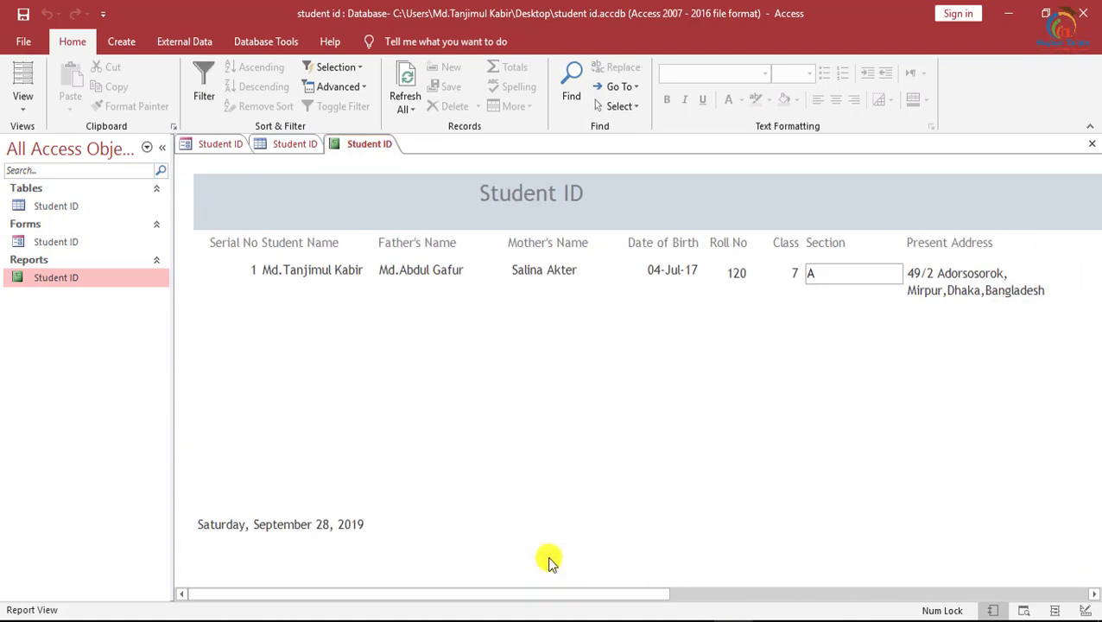
left_click(464, 379)
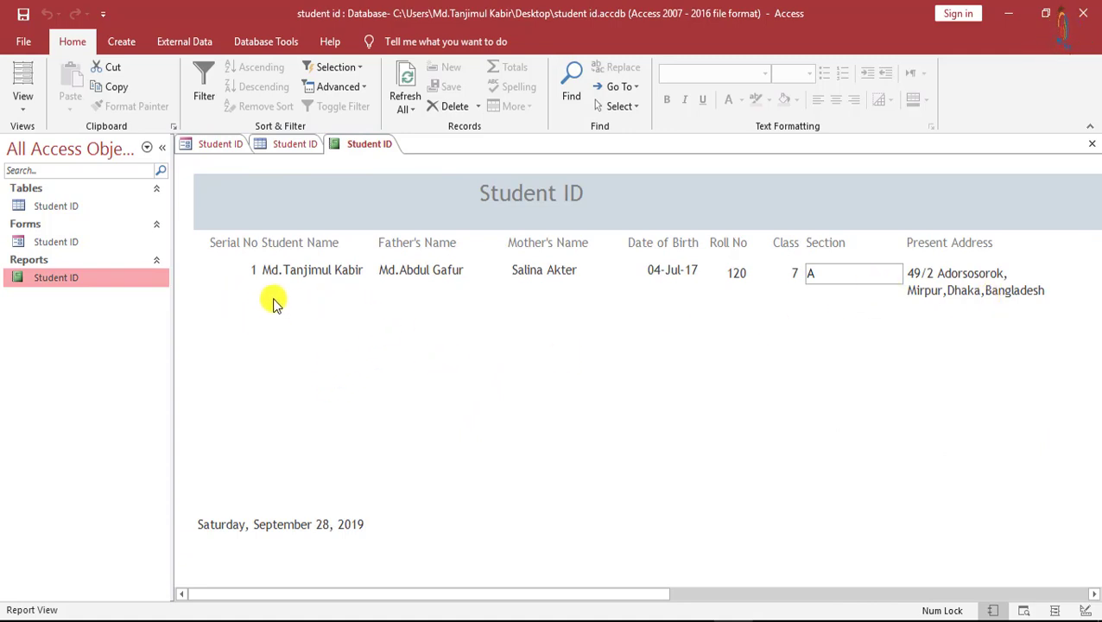
Show the report in Print Preview and page through to page 3 and back to page 1.
right_click(62, 277)
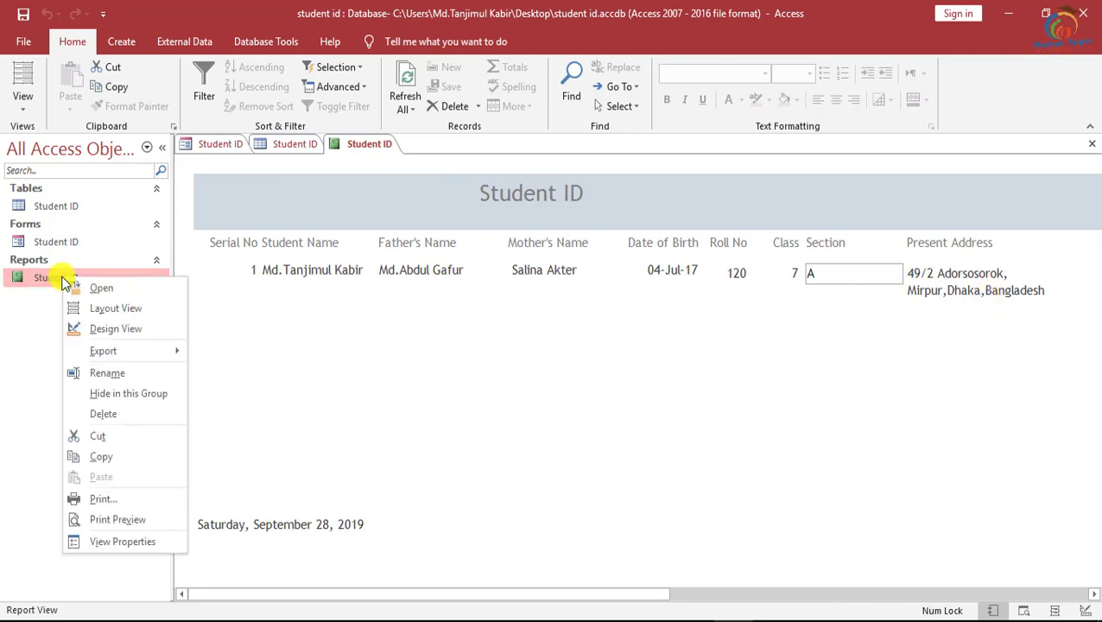
left_click(23, 97)
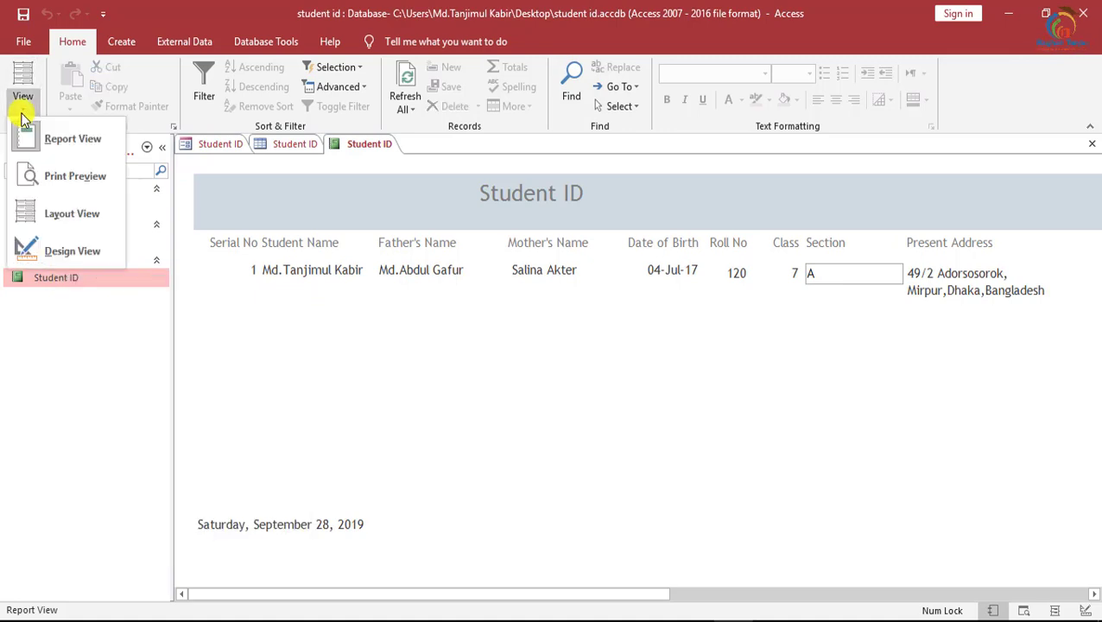
left_click(68, 177)
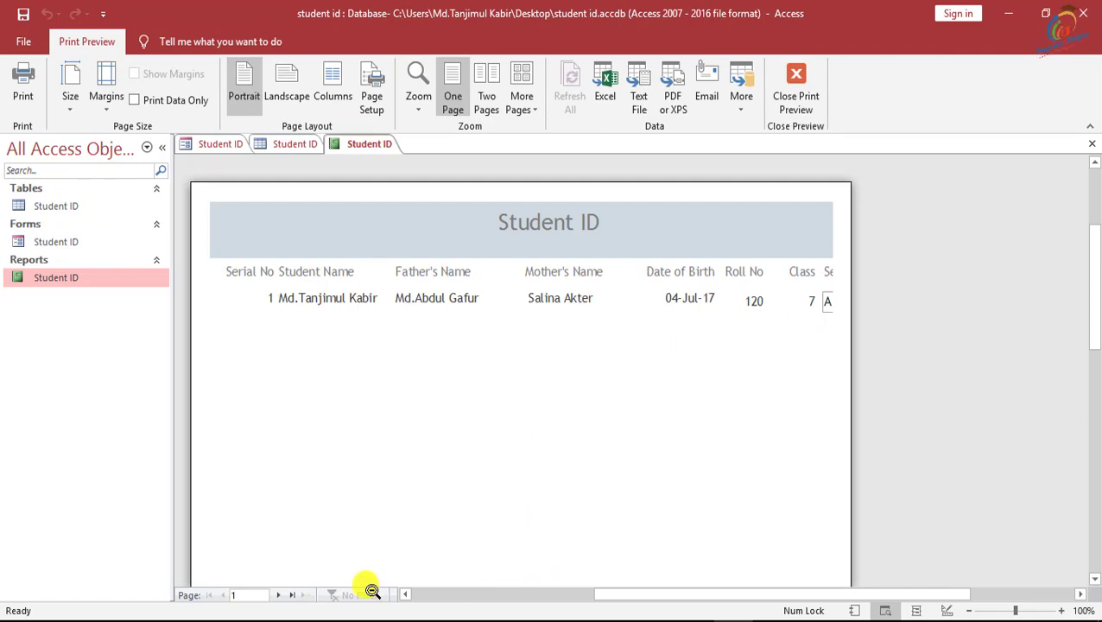
double_click(285, 595)
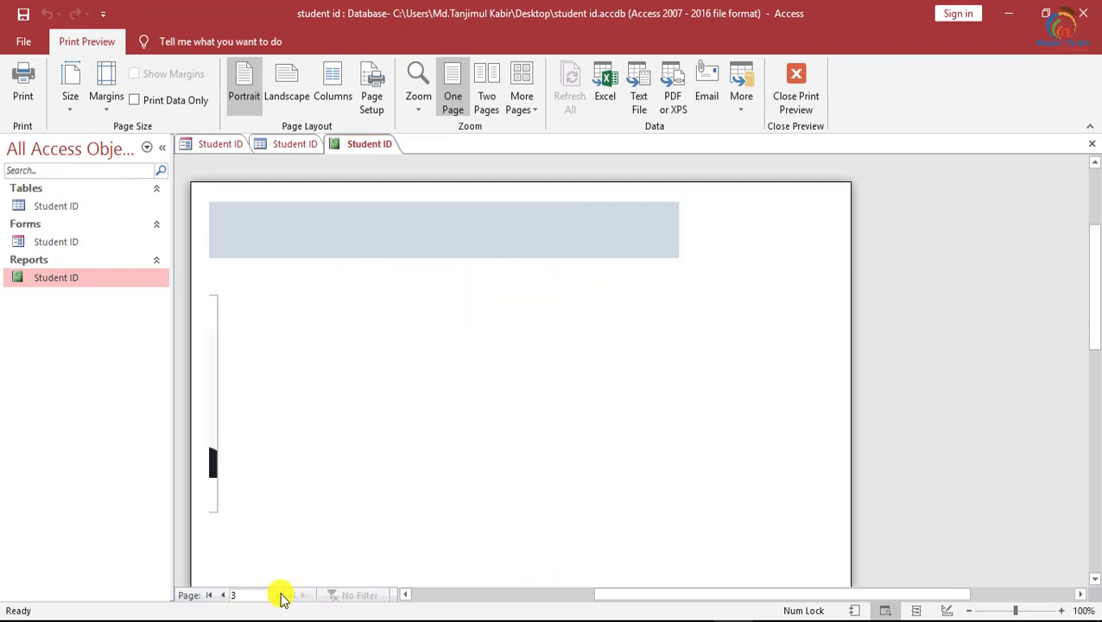
double_click(223, 595)
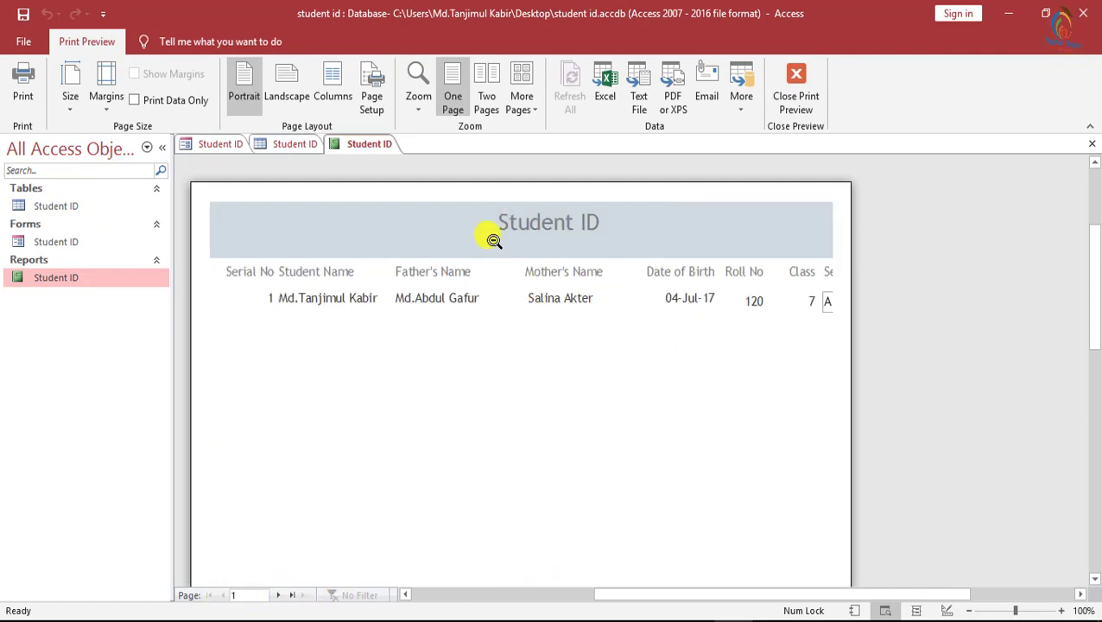
Set the report's page to Landscape orientation, A4 paper size and Narrow margins.
left_click(287, 91)
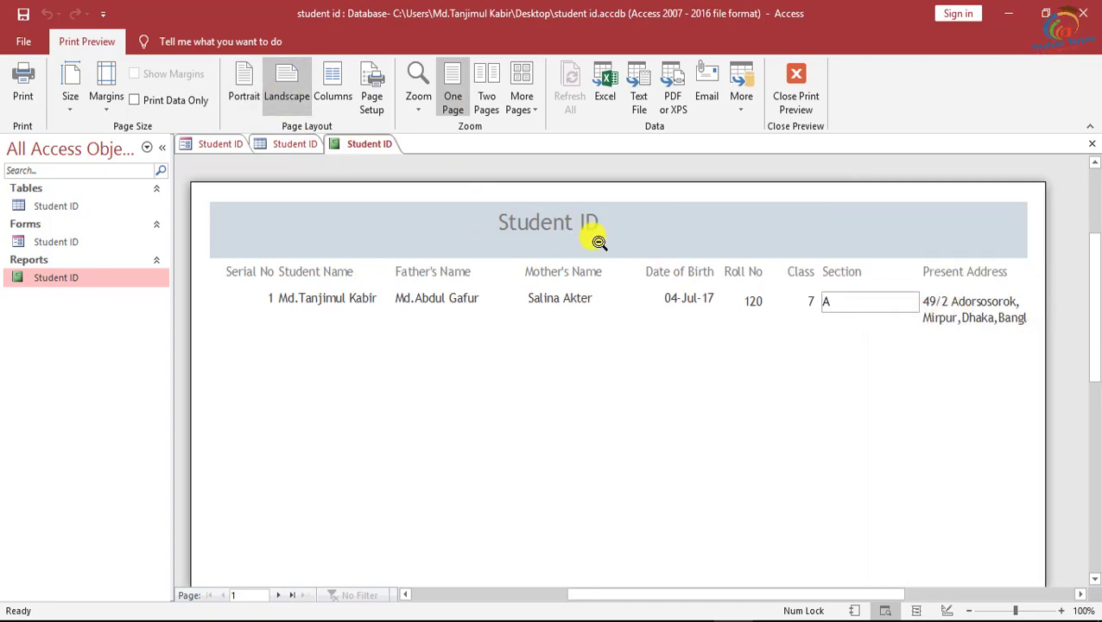
left_click(73, 104)
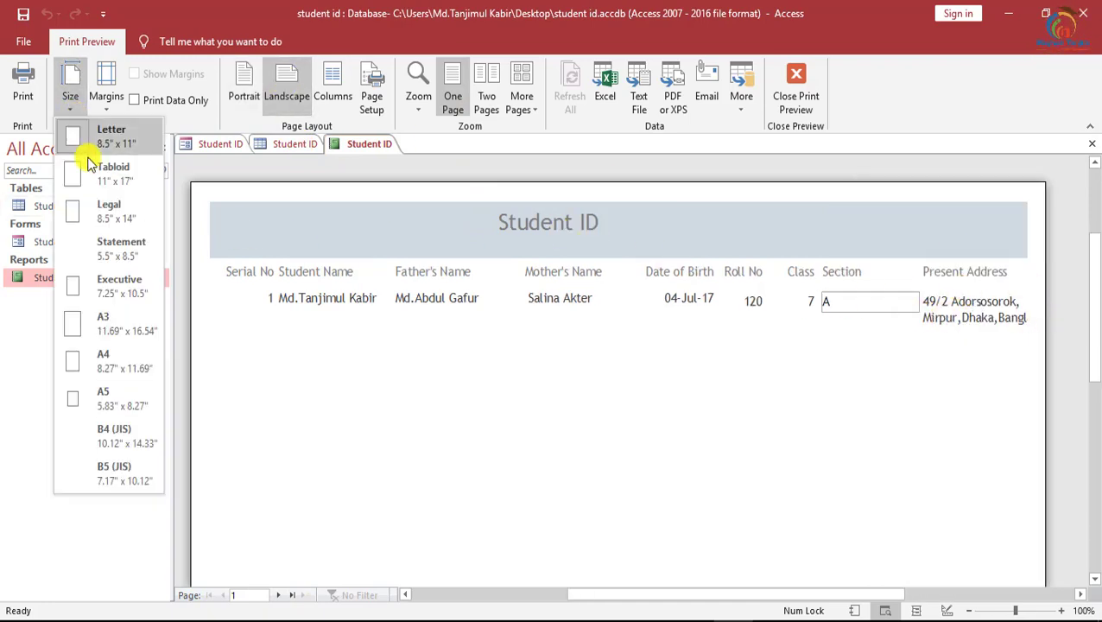
left_click(119, 357)
left_click(105, 110)
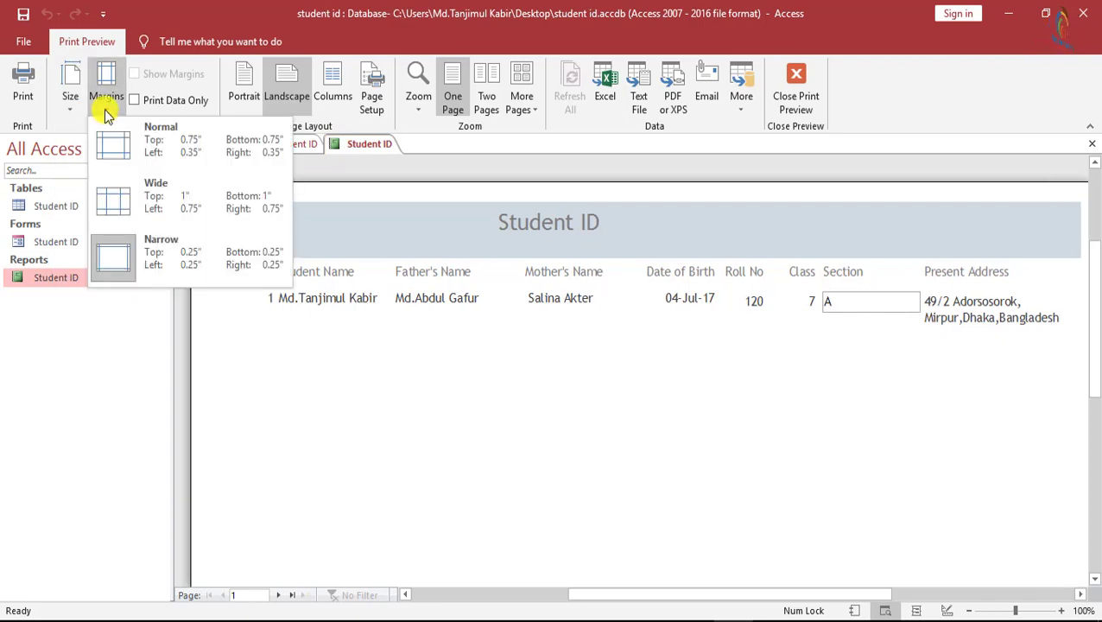
left_click(121, 263)
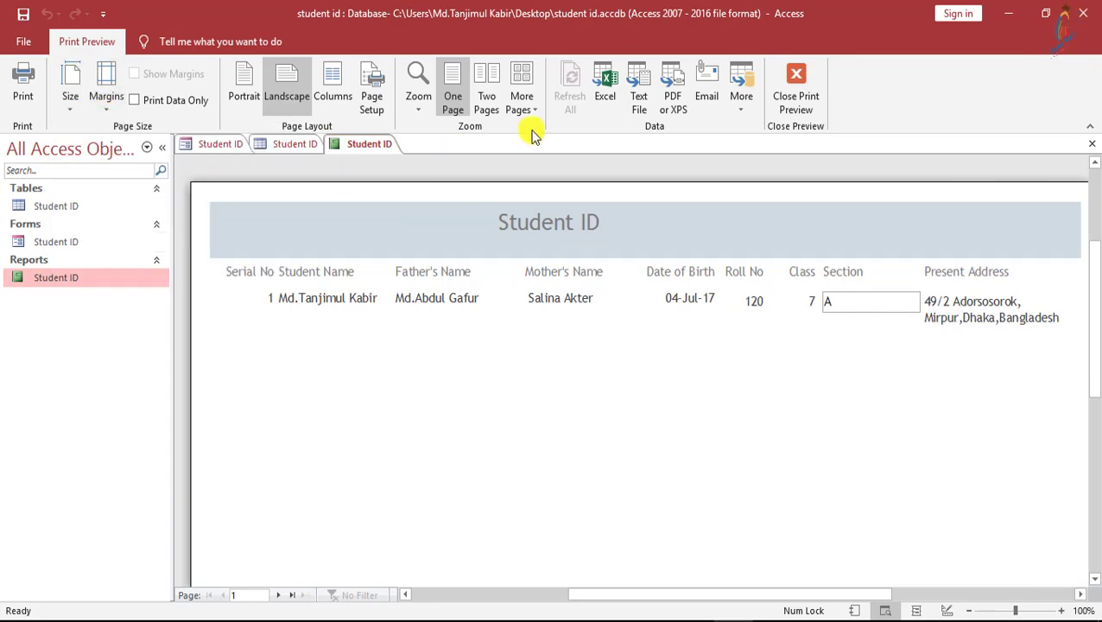
Review the column and print option settings in Page Setup, and close it without changes.
left_click(372, 93)
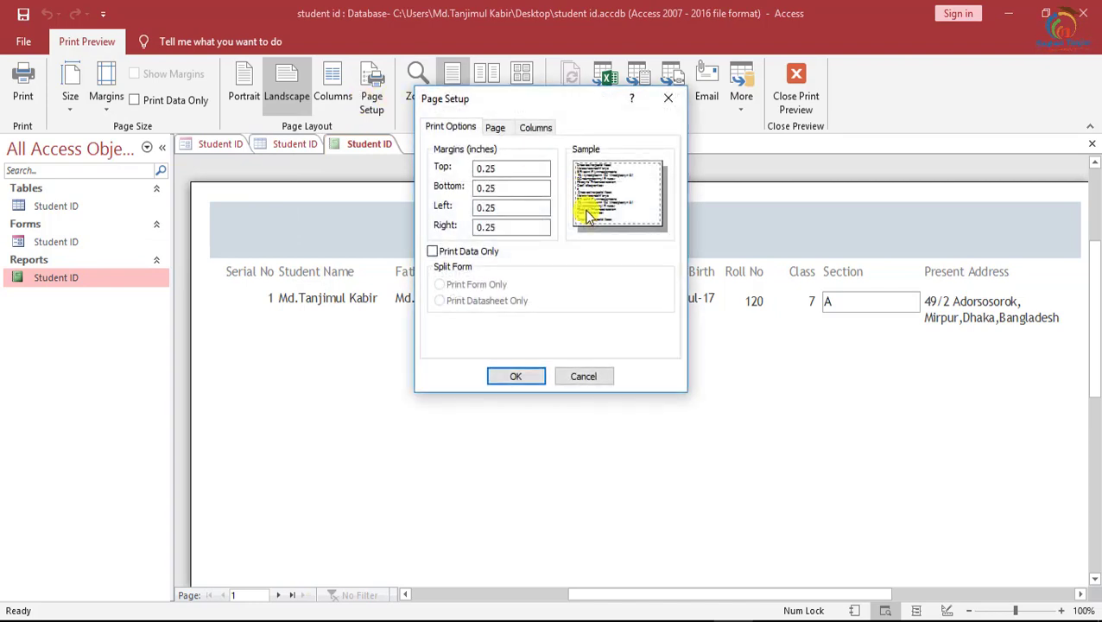
left_click(535, 128)
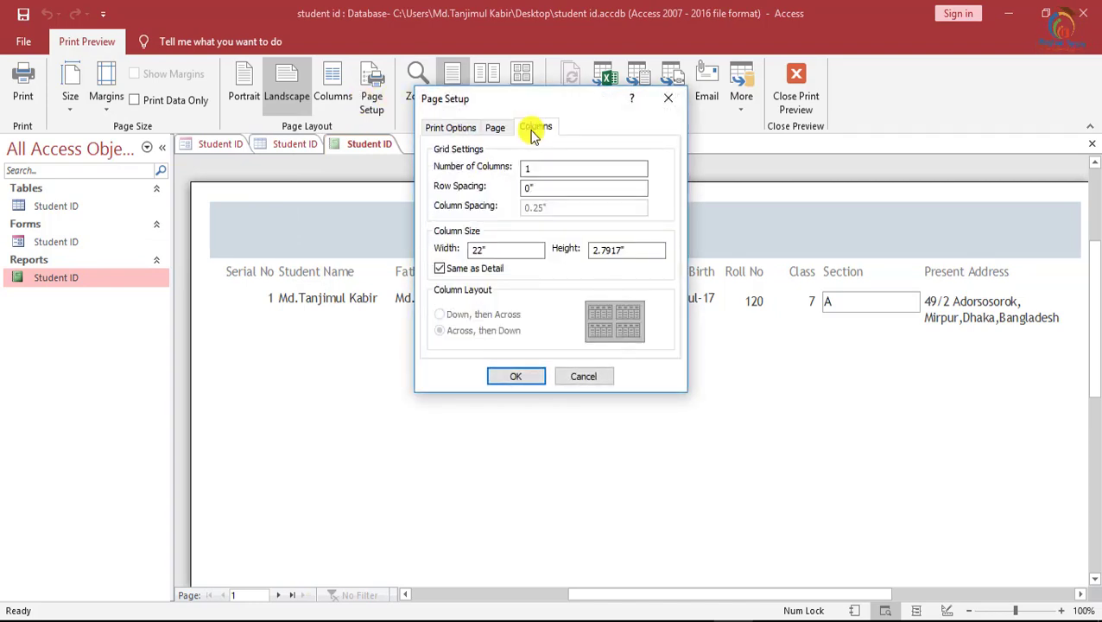
left_click(450, 127)
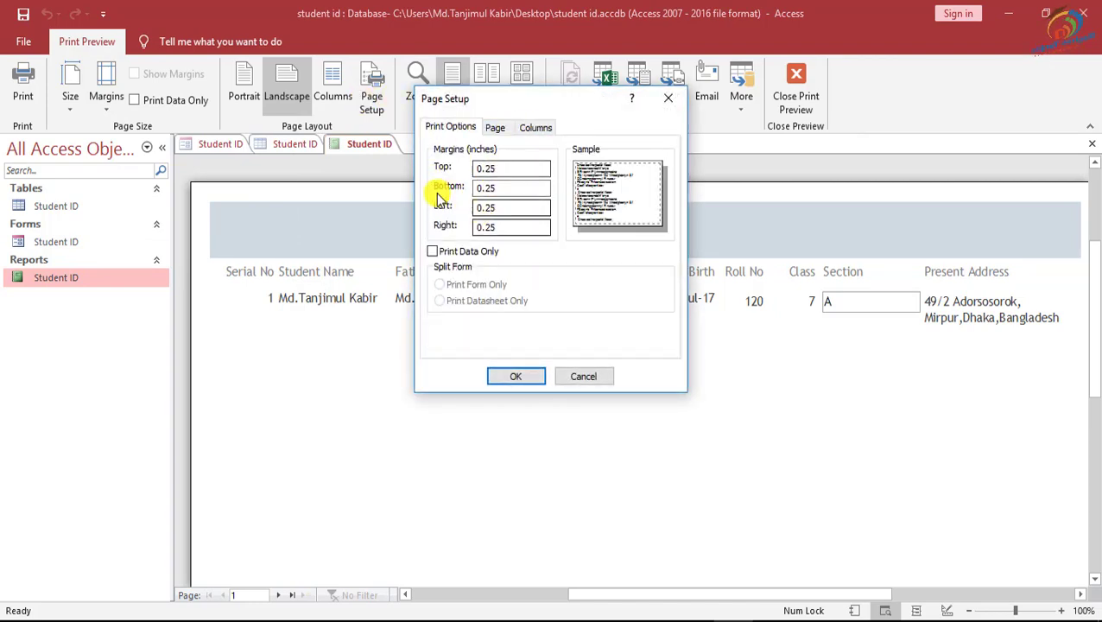
left_click(596, 373)
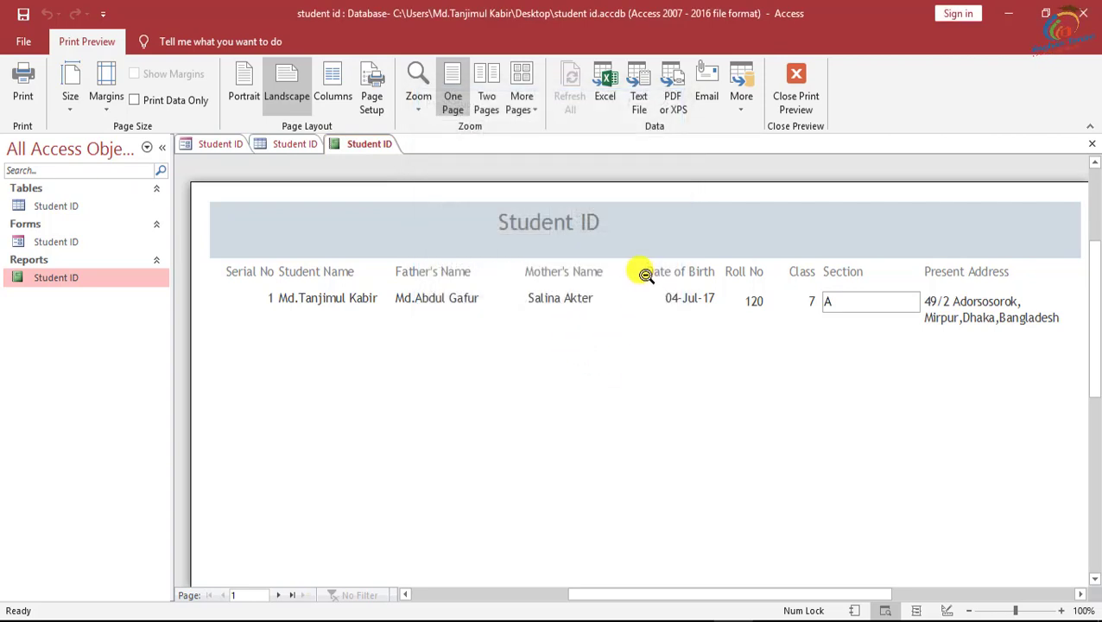
Fit the whole preview page to the window to examine it, and return the zoom to 100%.
left_click(418, 102)
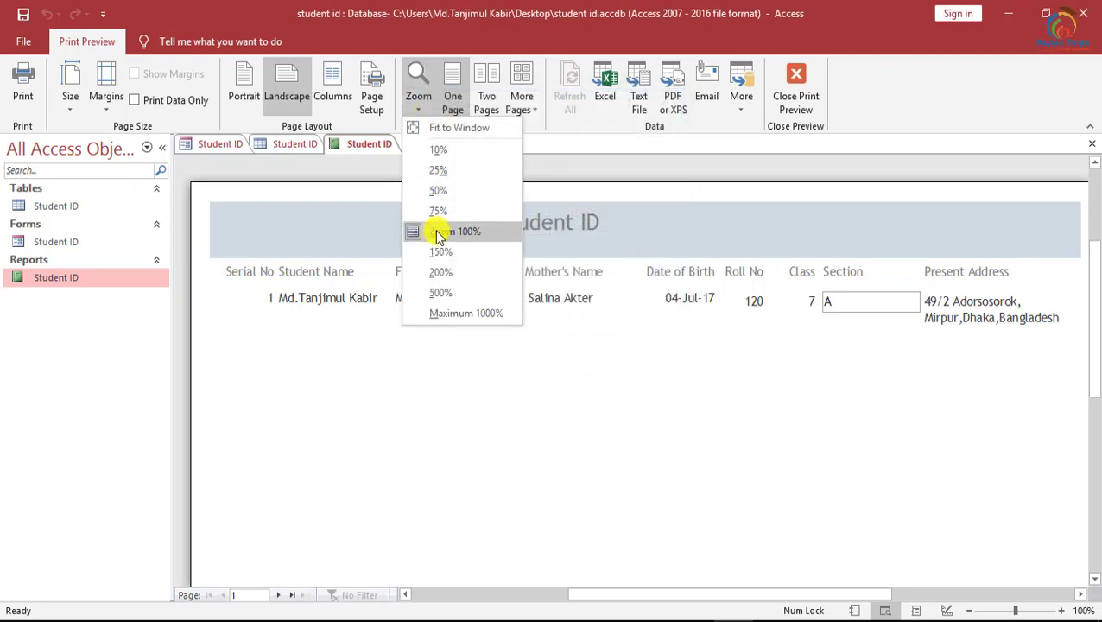
left_click(458, 127)
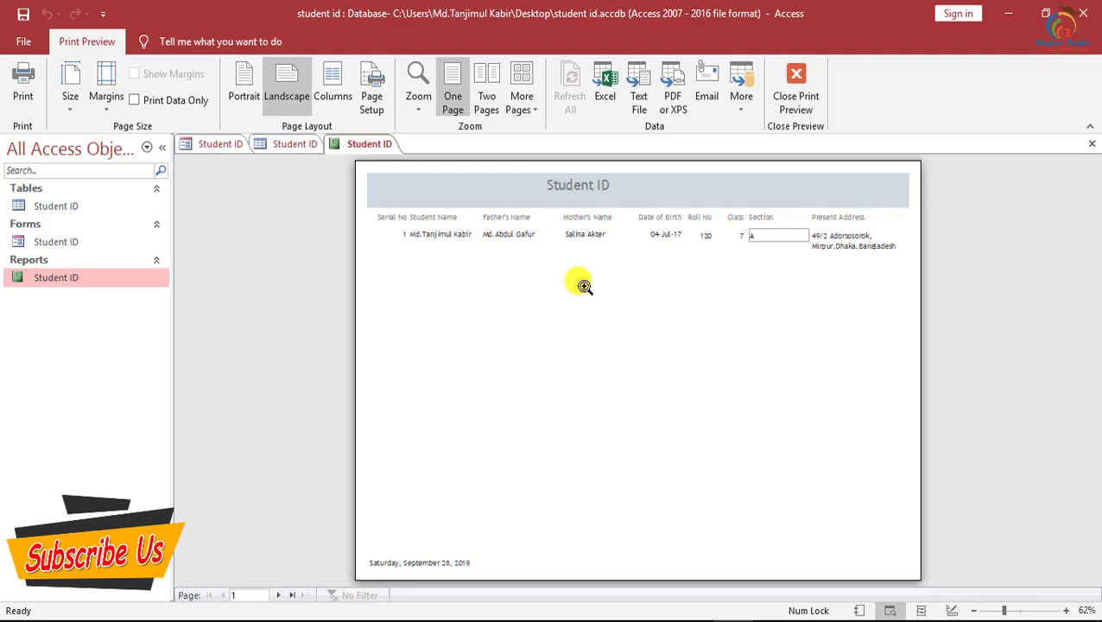
right_click(425, 96)
left_click(406, 107)
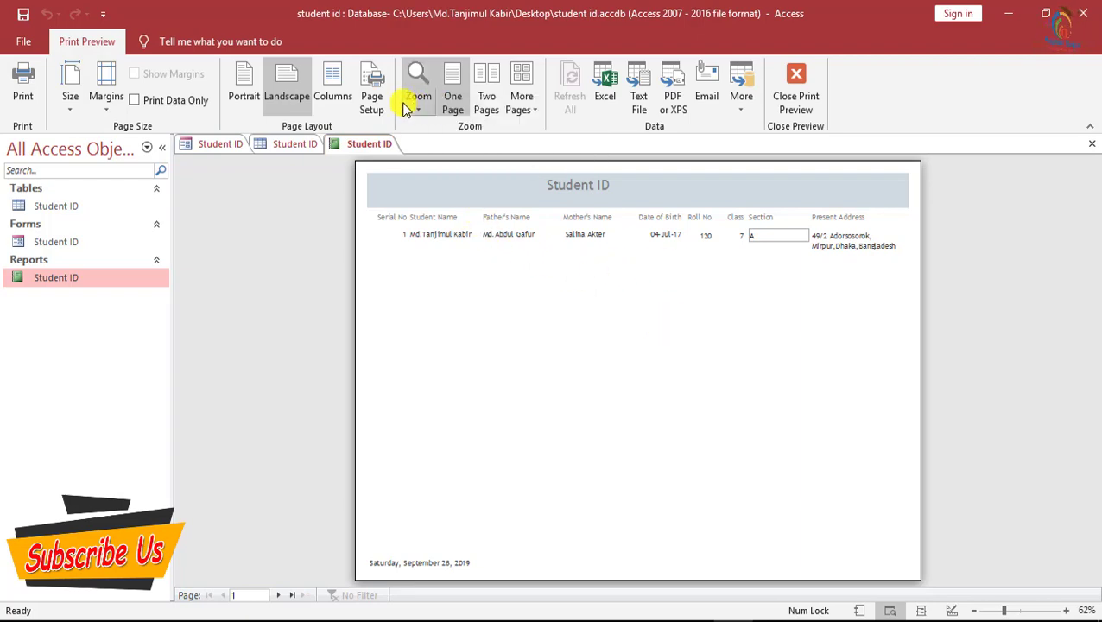
left_click(409, 107)
left_click(430, 233)
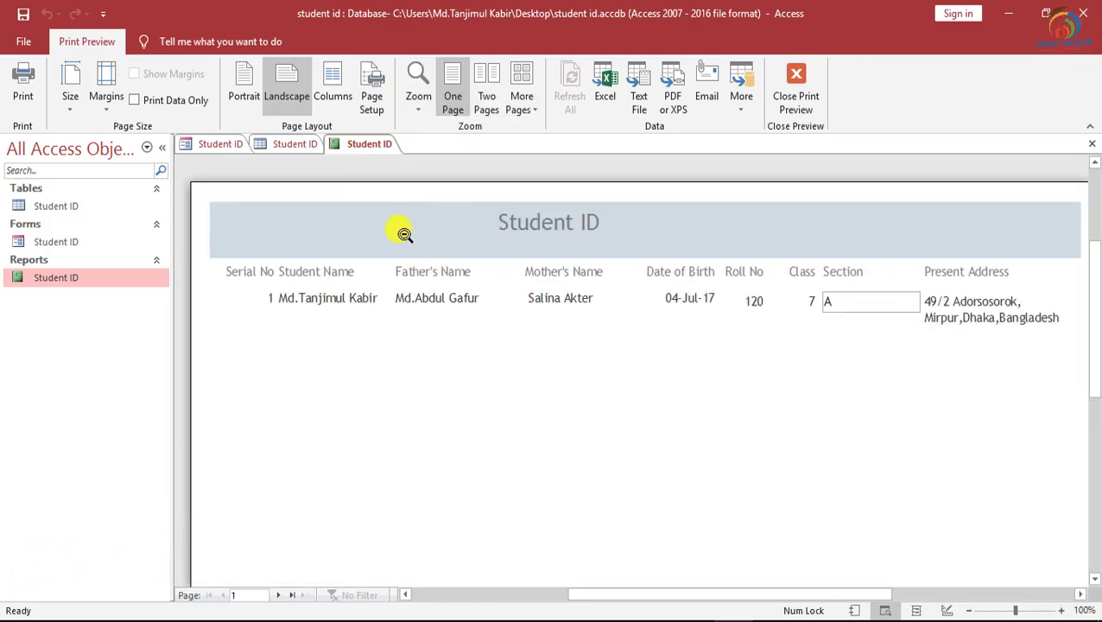
Turn Print Data Only on and off again to compare the preview with and without labels.
left_click(134, 101)
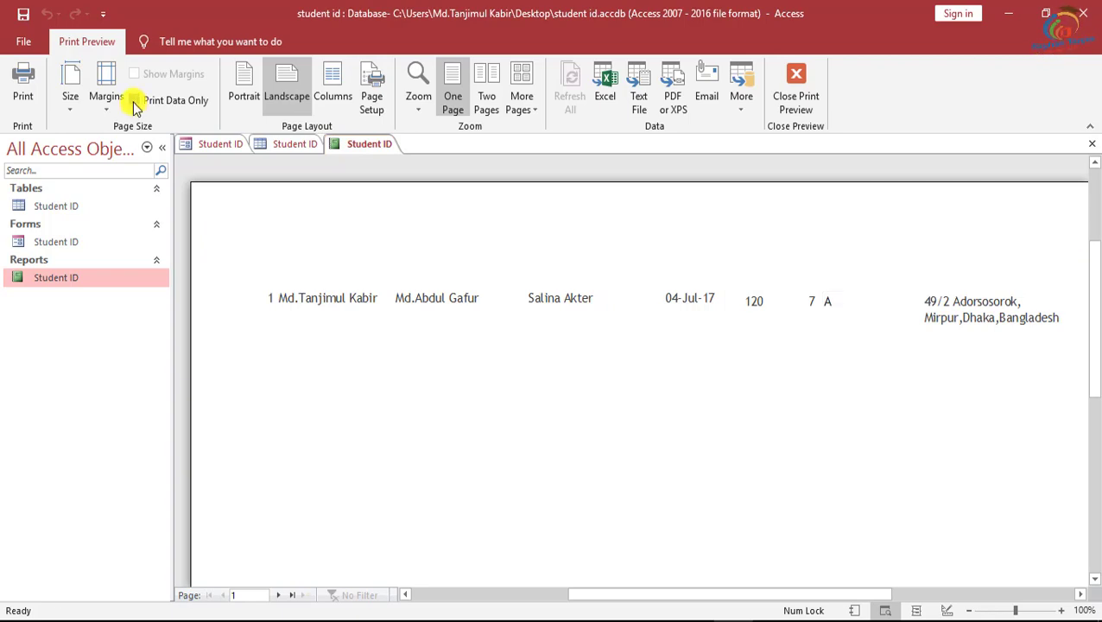
left_click(134, 101)
left_click(134, 101)
left_click(134, 101)
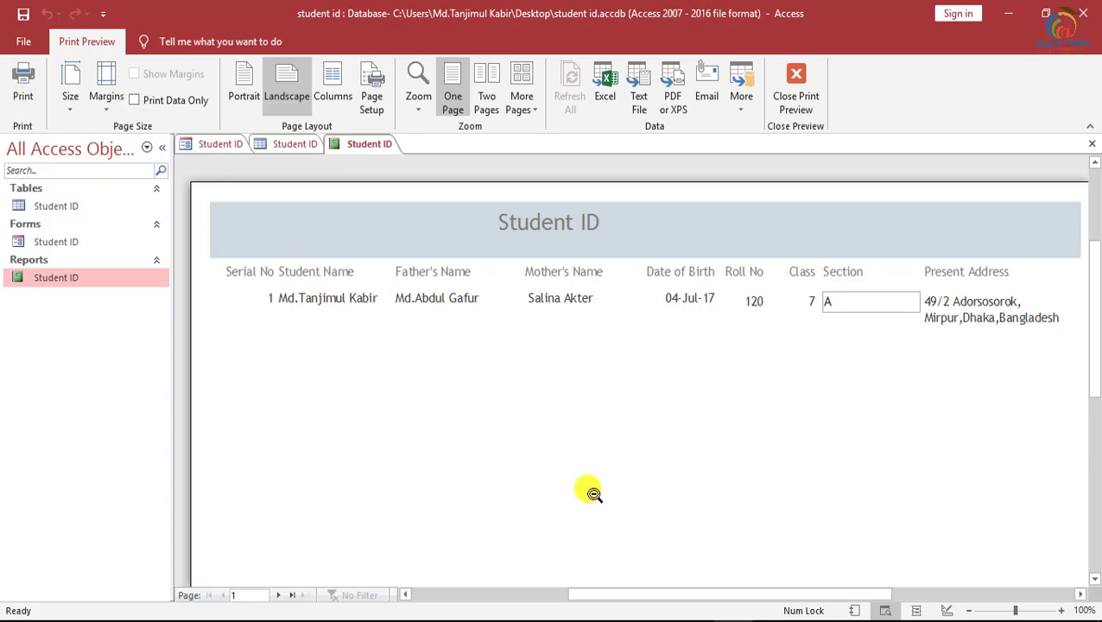
left_click_drag(624, 596, 567, 585)
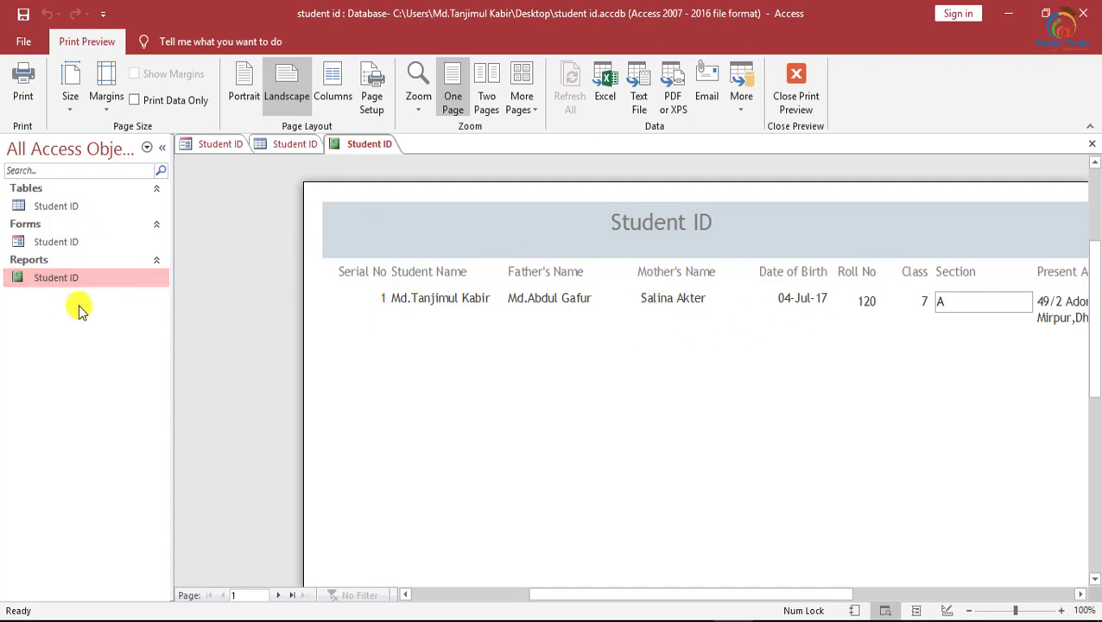
Switch the Student ID report to Layout View and select the Father's Name header label.
right_click(69, 278)
left_click(102, 313)
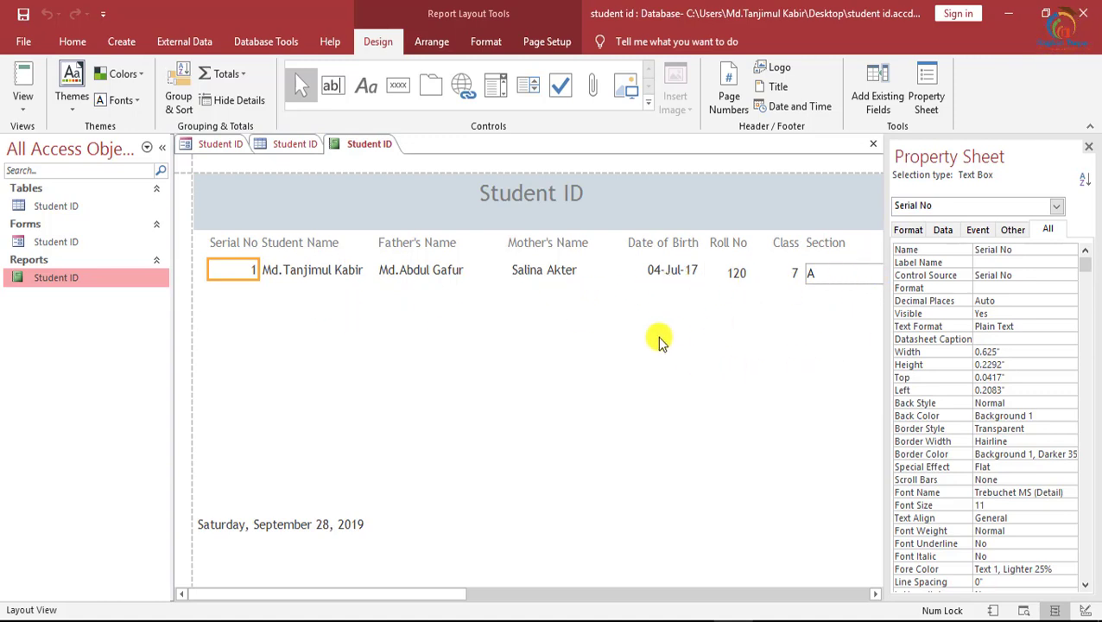
left_click(445, 245)
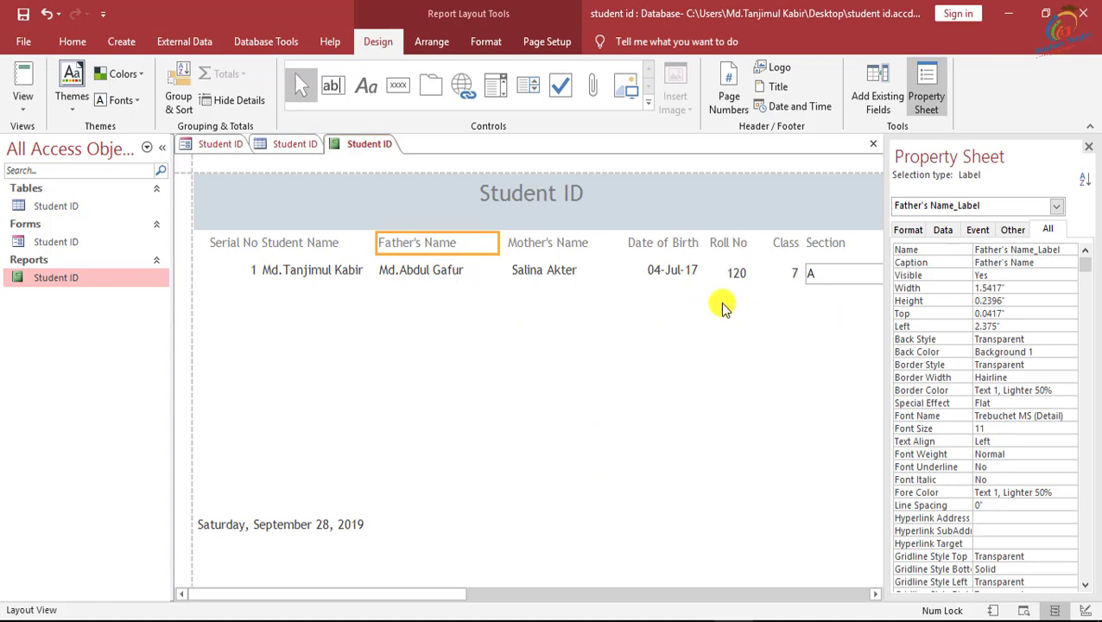